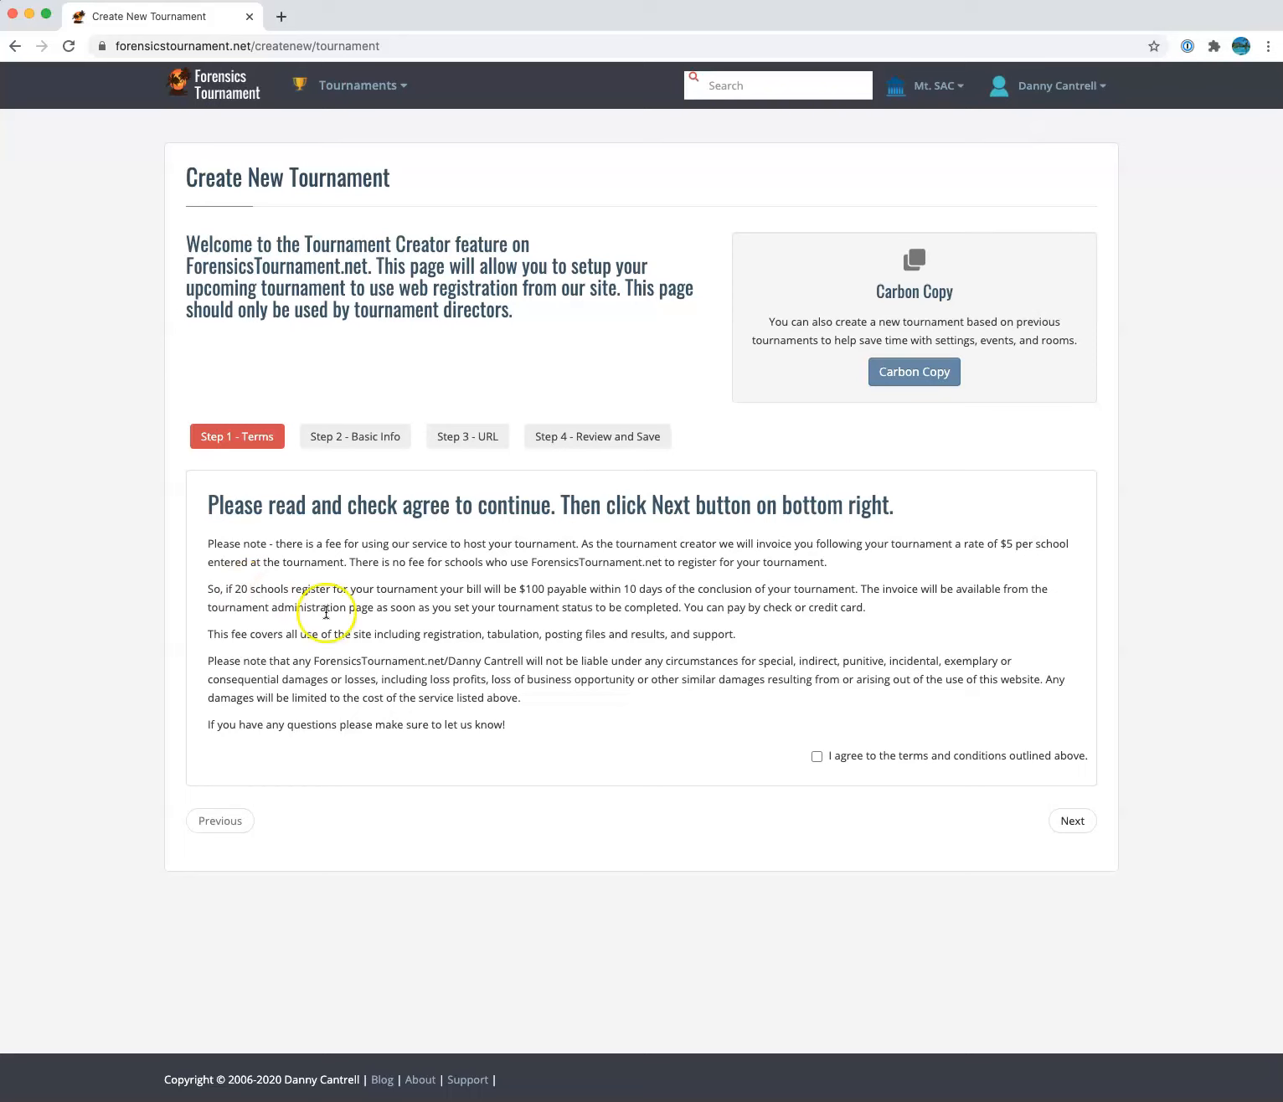
# Accept the terms and set the tournament year to 2020
pyautogui.click(816, 756)
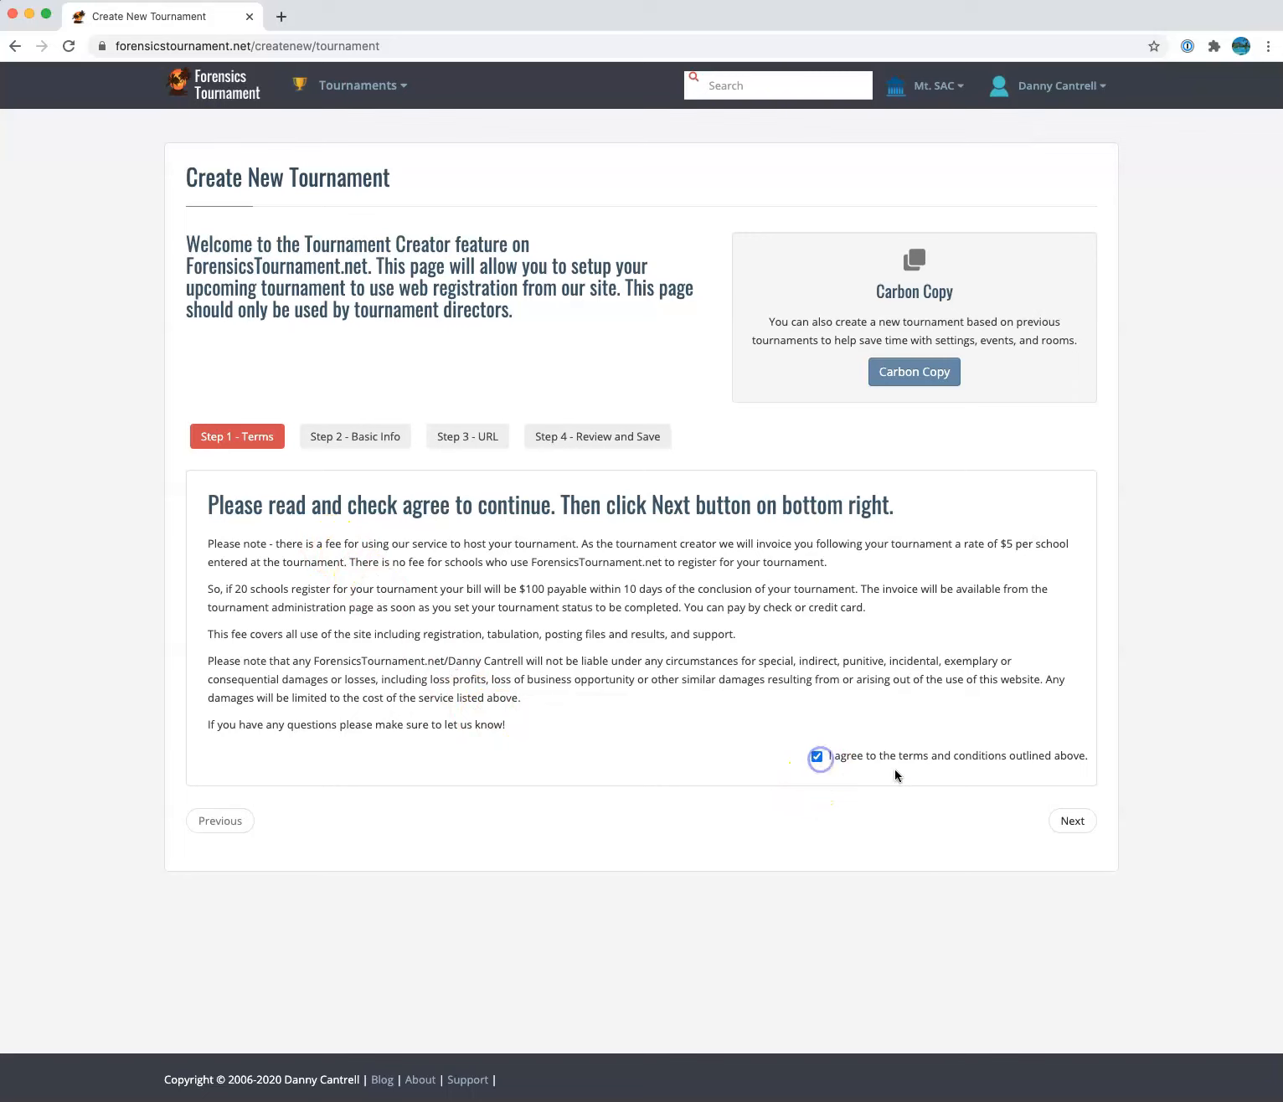
pyautogui.click(1075, 822)
pyautogui.click(415, 499)
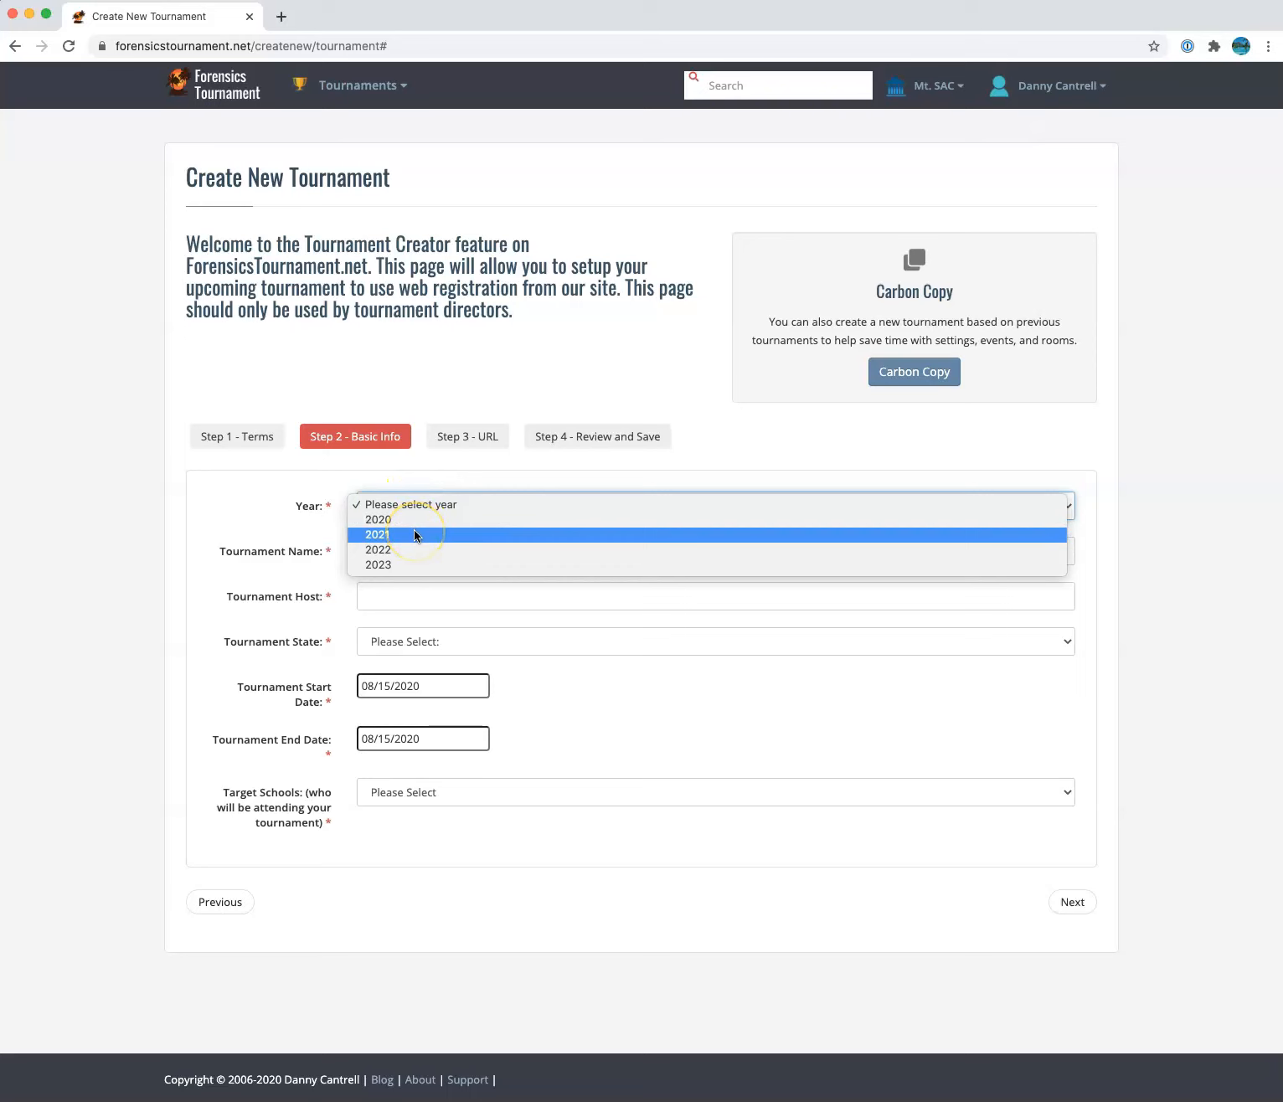
pyautogui.click(417, 519)
# Name the tournament 'Online Test Tournament' and continue to the URL step
pyautogui.click(417, 556)
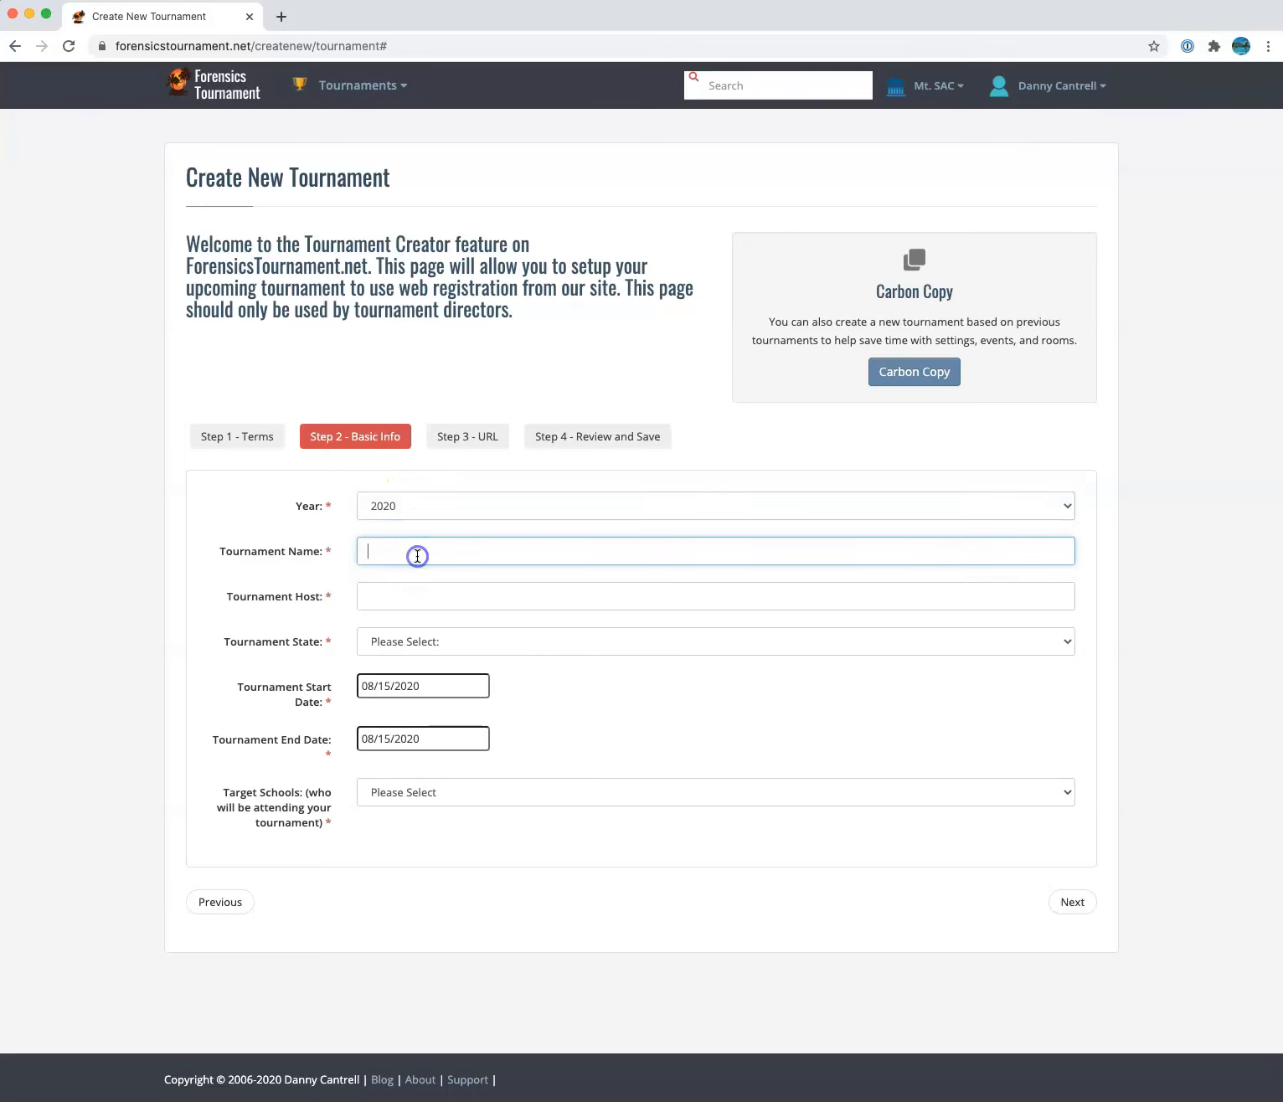
pyautogui.write('Online Test Tournam')
pyautogui.click(1072, 902)
pyautogui.click(690, 656)
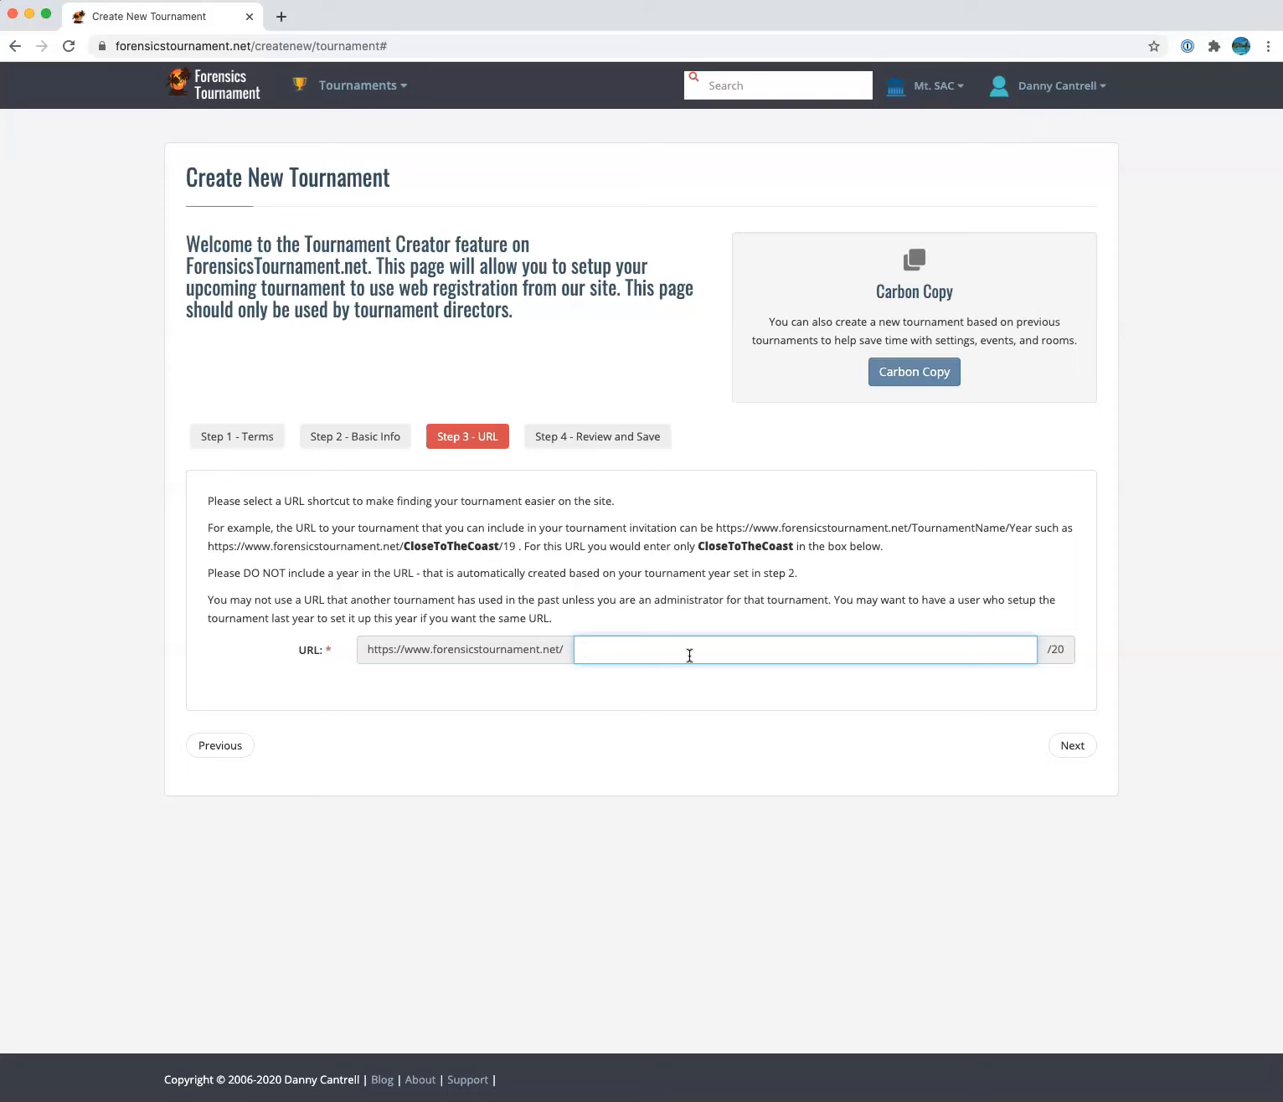
# Enter 'OnlineTest' as the URL shortcut and continue to Review and Save
pyautogui.write('Online')
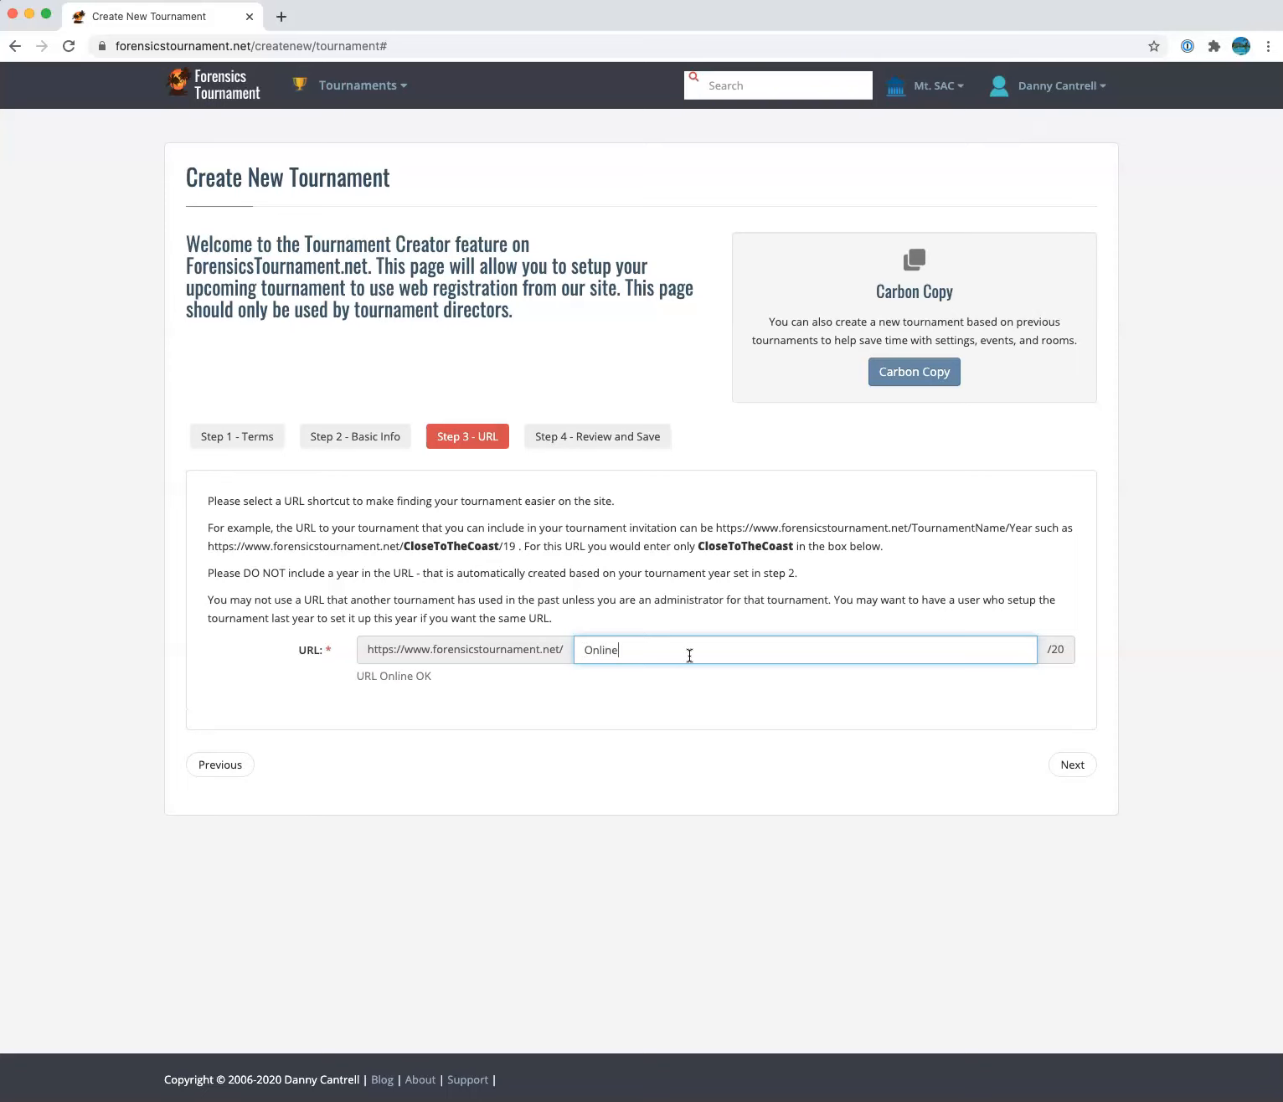
pyautogui.write('Test')
pyautogui.click(1066, 764)
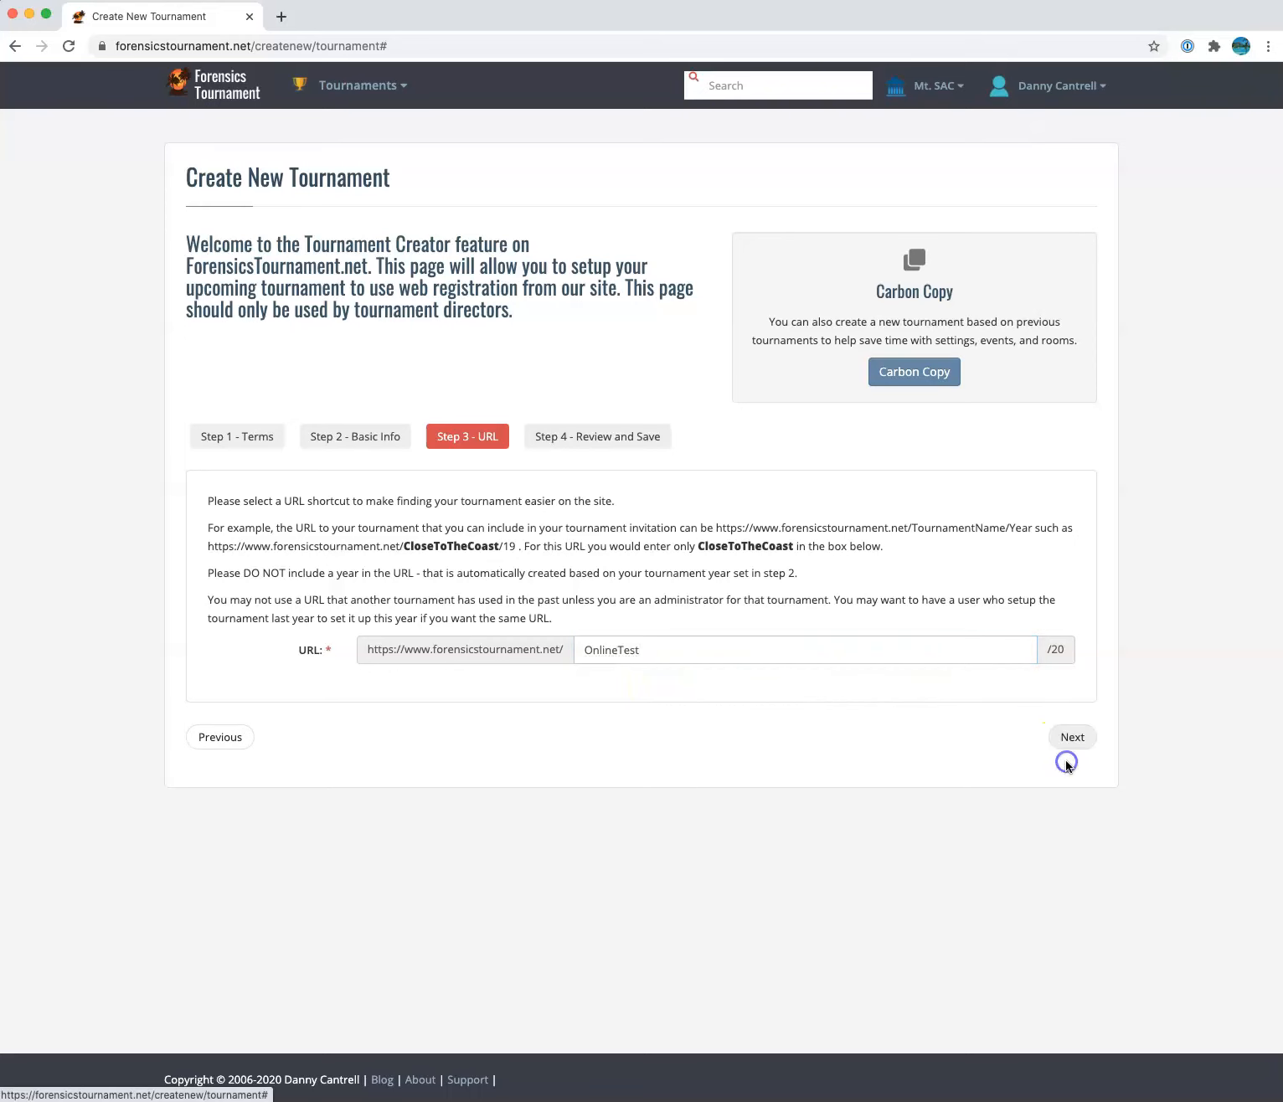
pyautogui.click(1069, 739)
# Save the tournament and check its new OnlineTest/20 web address
pyautogui.click(411, 546)
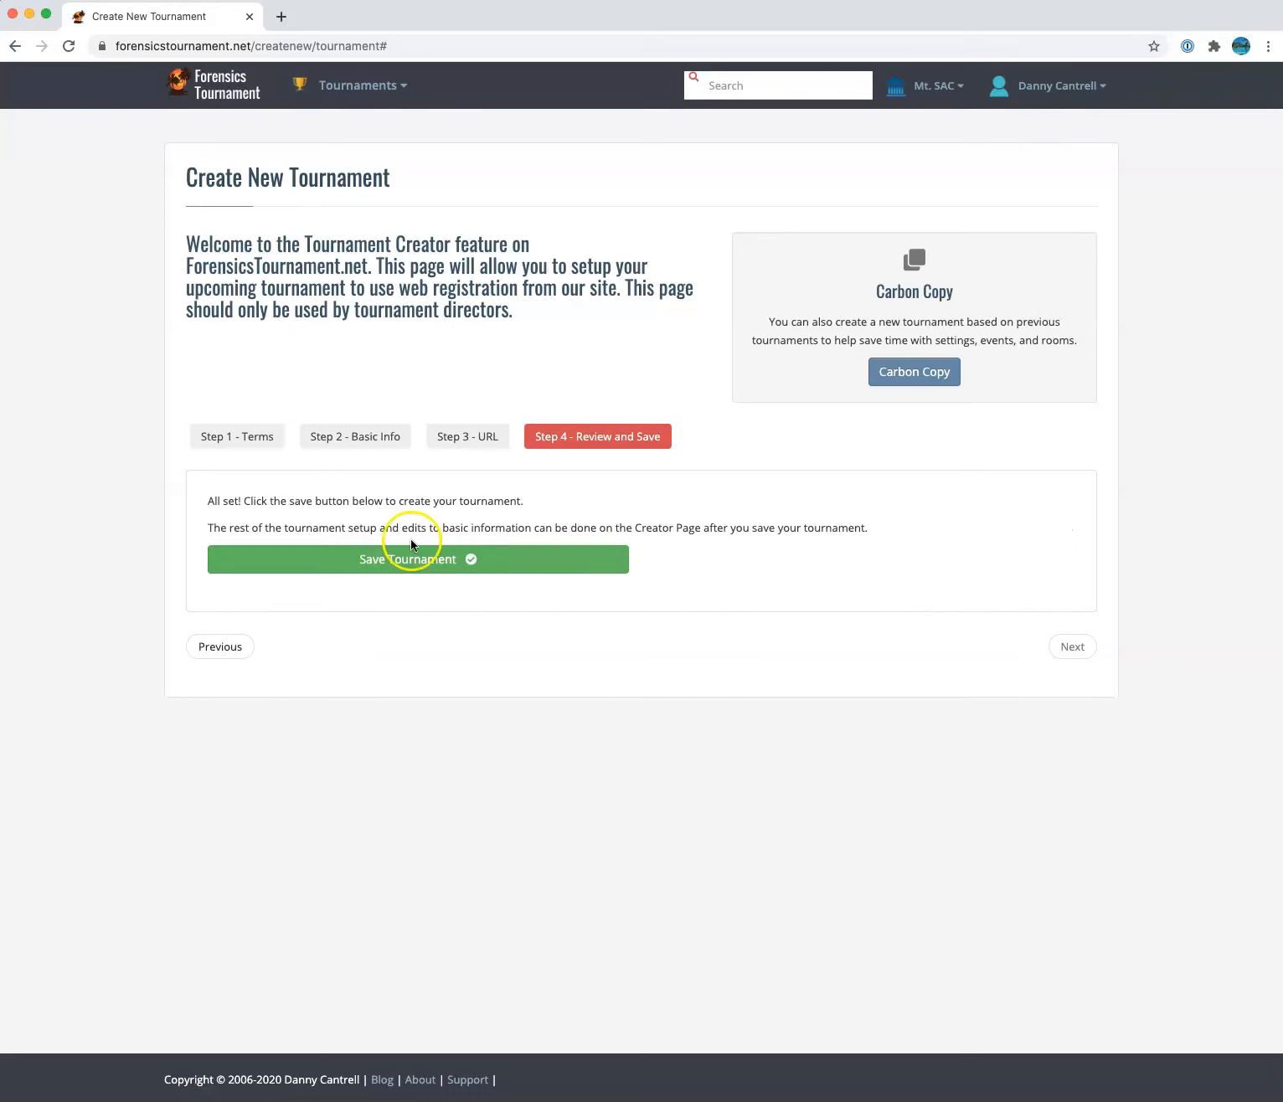
pyautogui.click(400, 562)
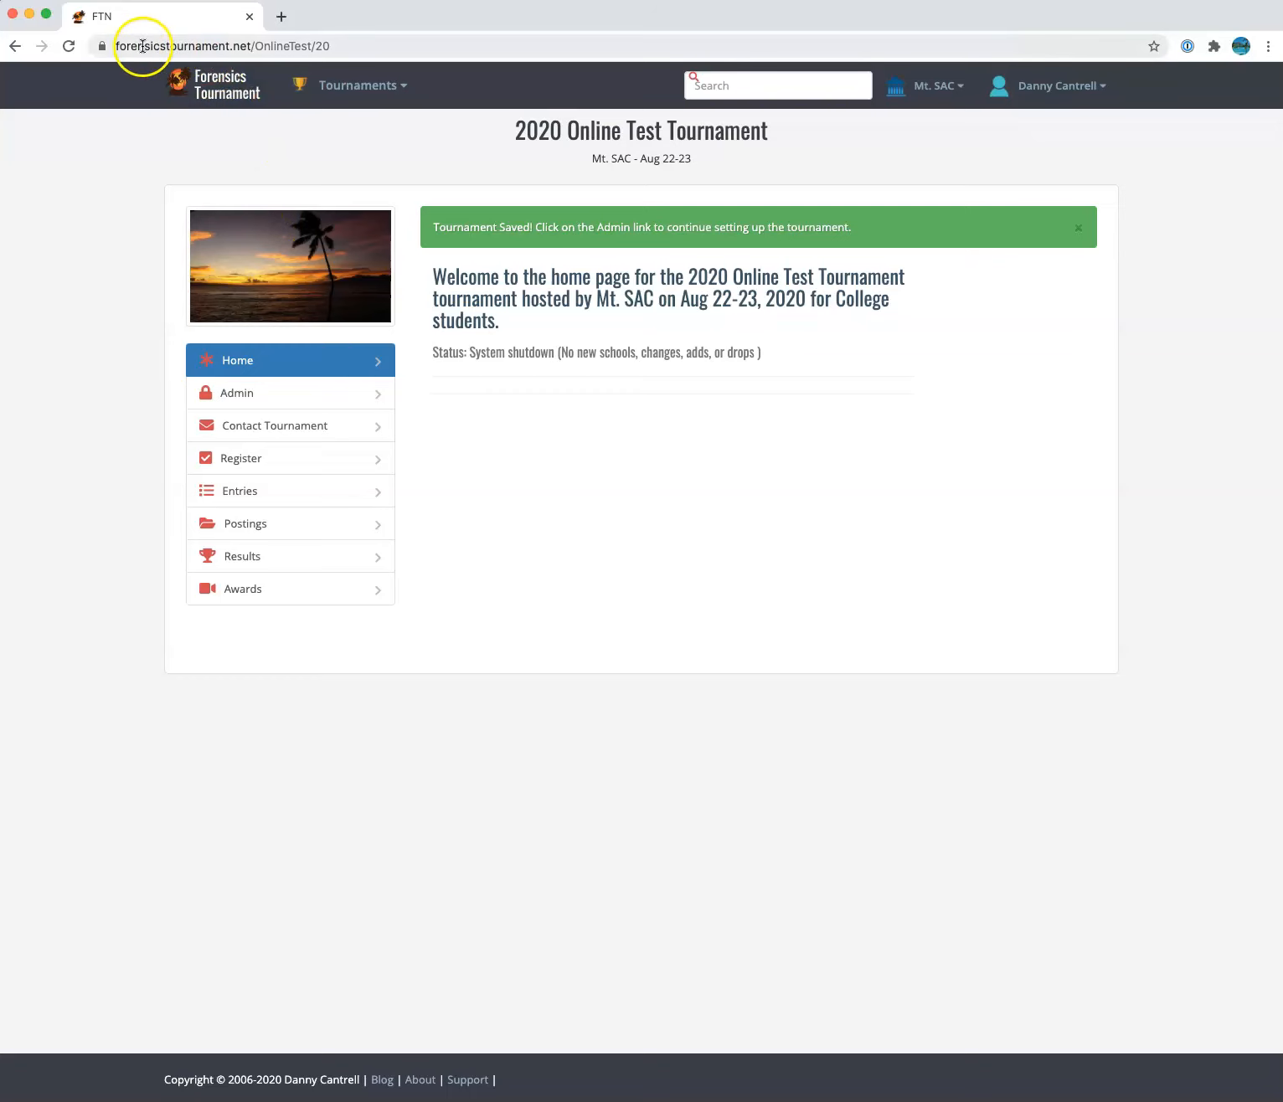
pyautogui.click(266, 45)
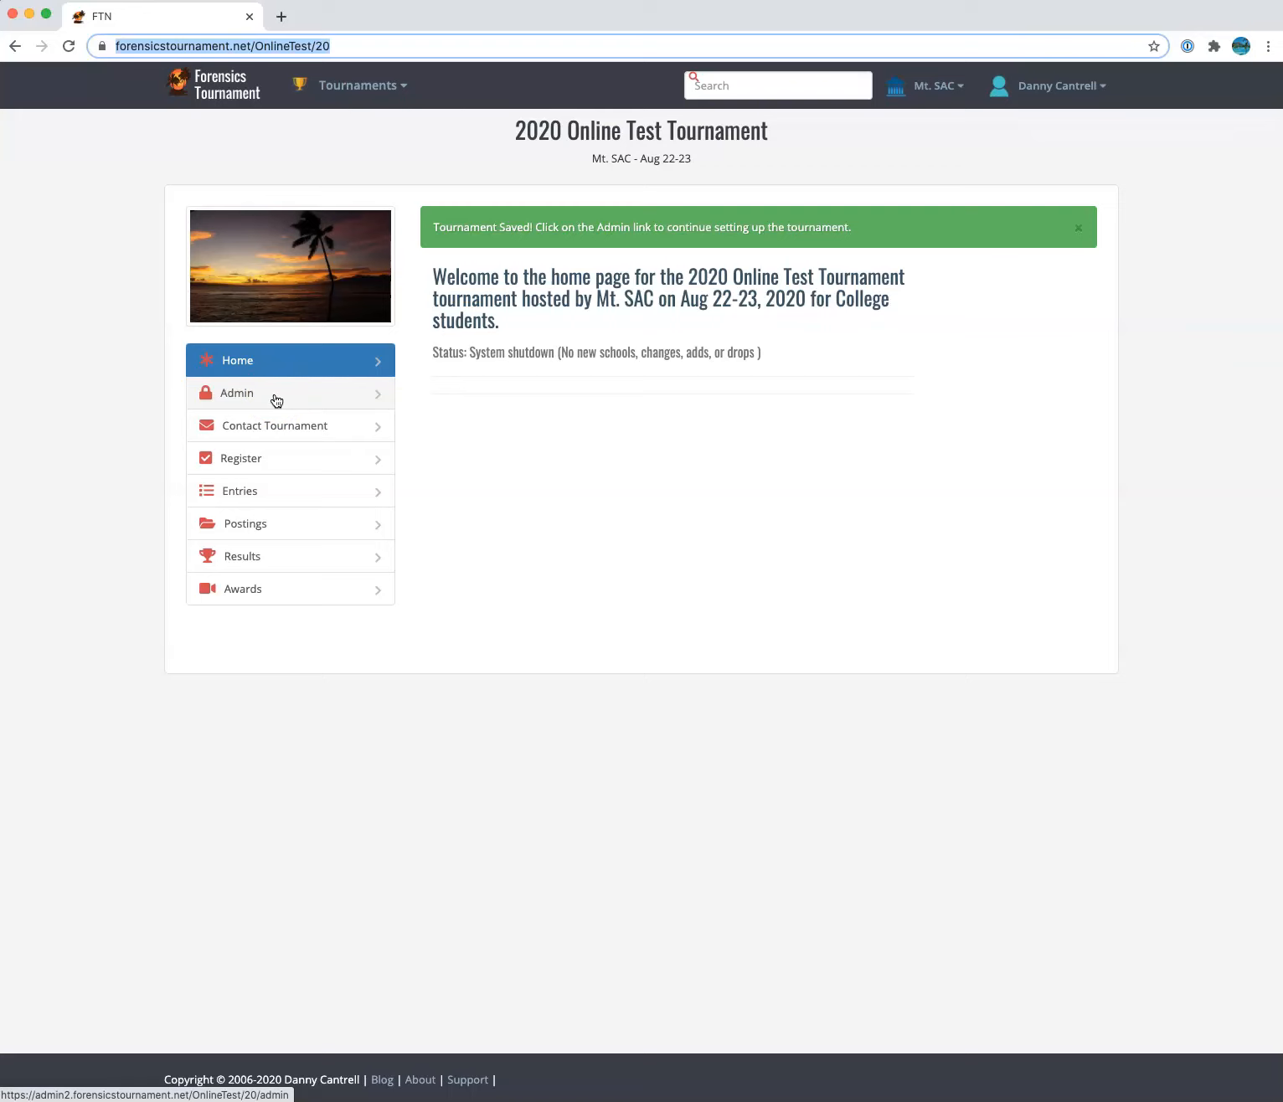
# Open the tournament's Admin area and log in with the saved credentials
pyautogui.click(278, 398)
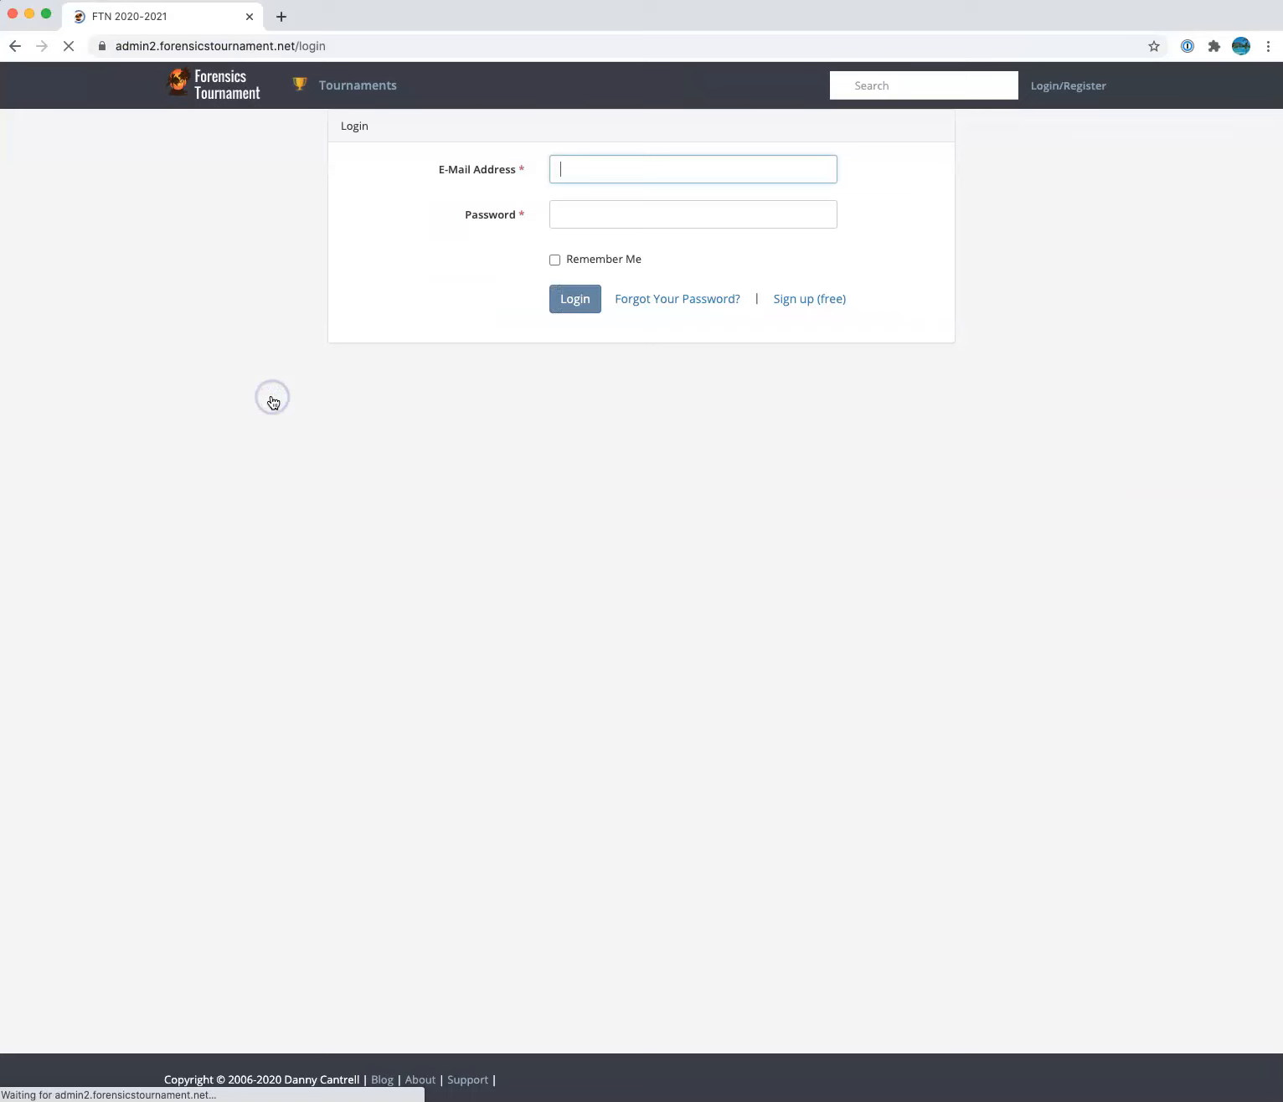
pyautogui.click(590, 284)
pyautogui.click(600, 251)
pyautogui.click(573, 300)
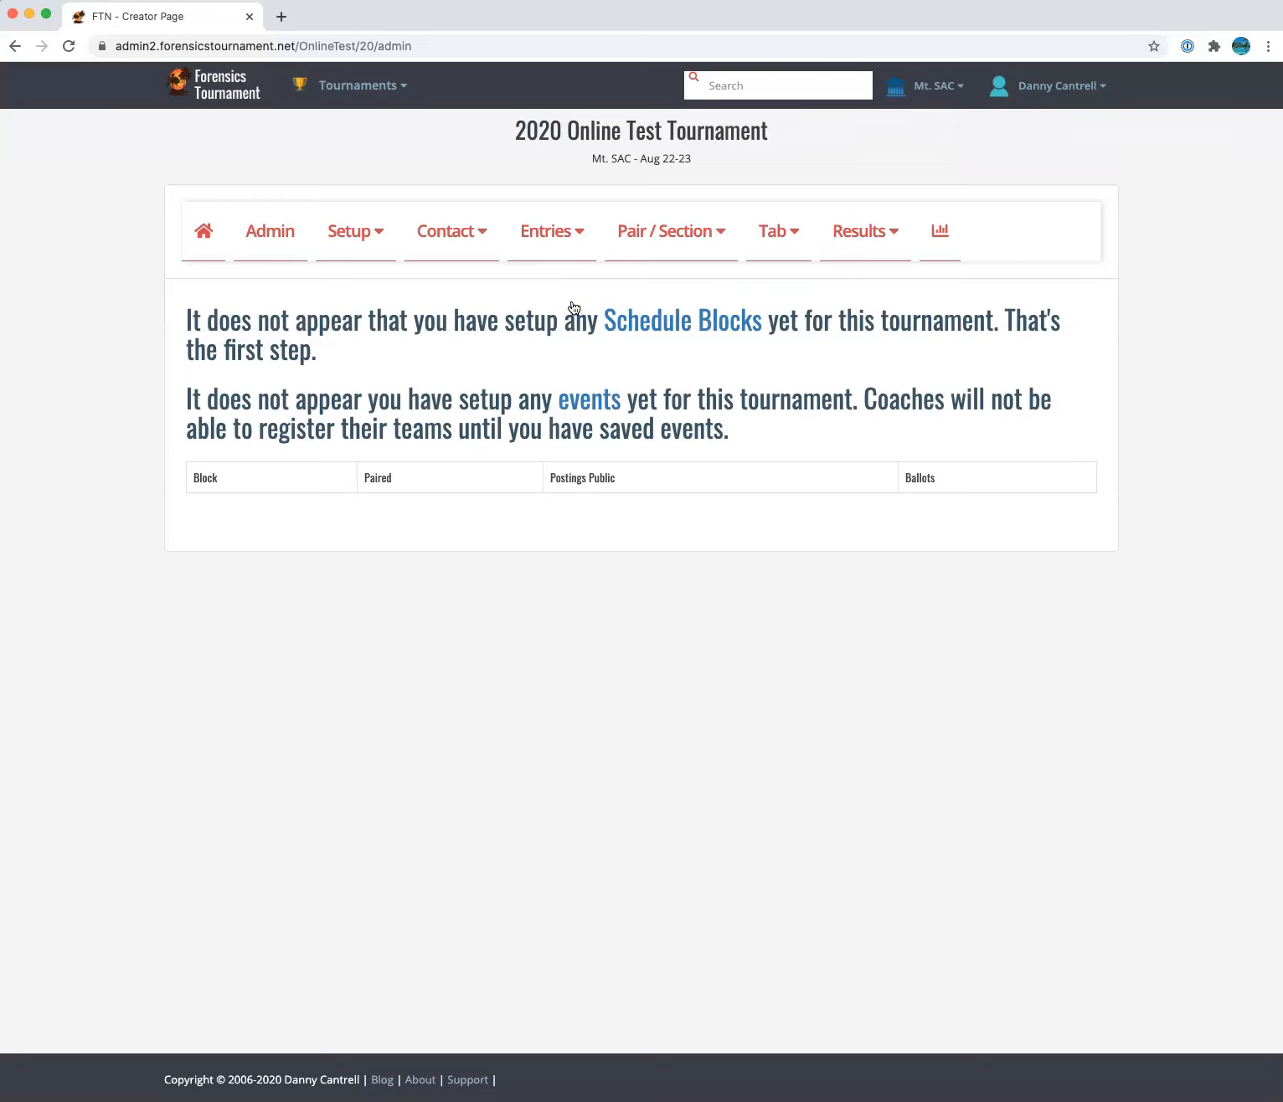
# Add a Sat 8/22 'Round 1 - 9:00am' schedule block
pyautogui.click(682, 328)
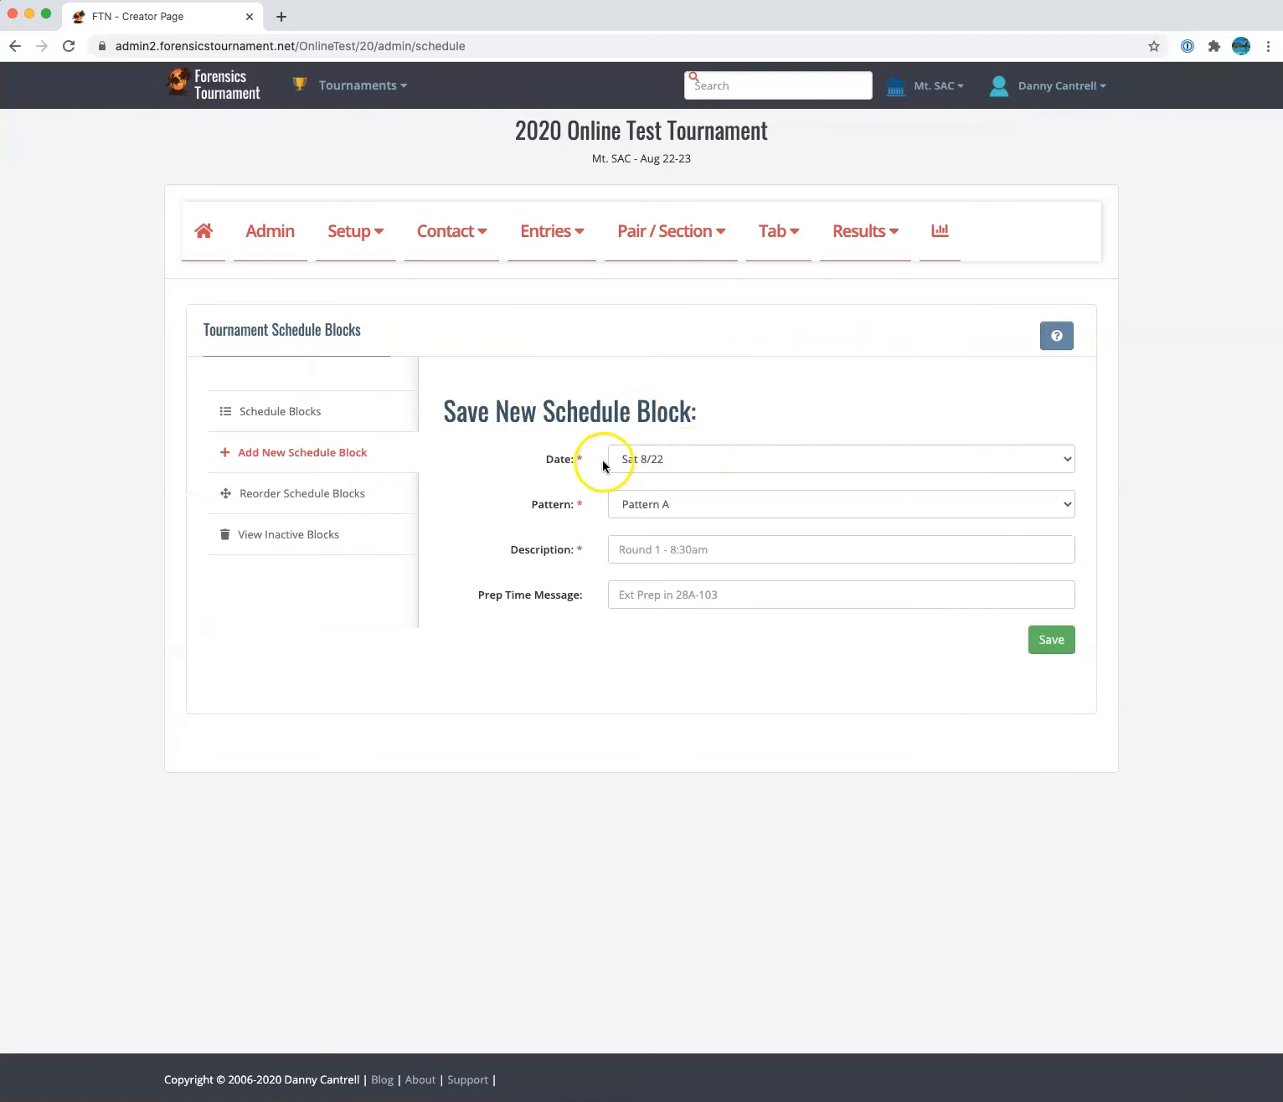
pyautogui.click(664, 552)
pyautogui.write('Round 1 - 9:00am')
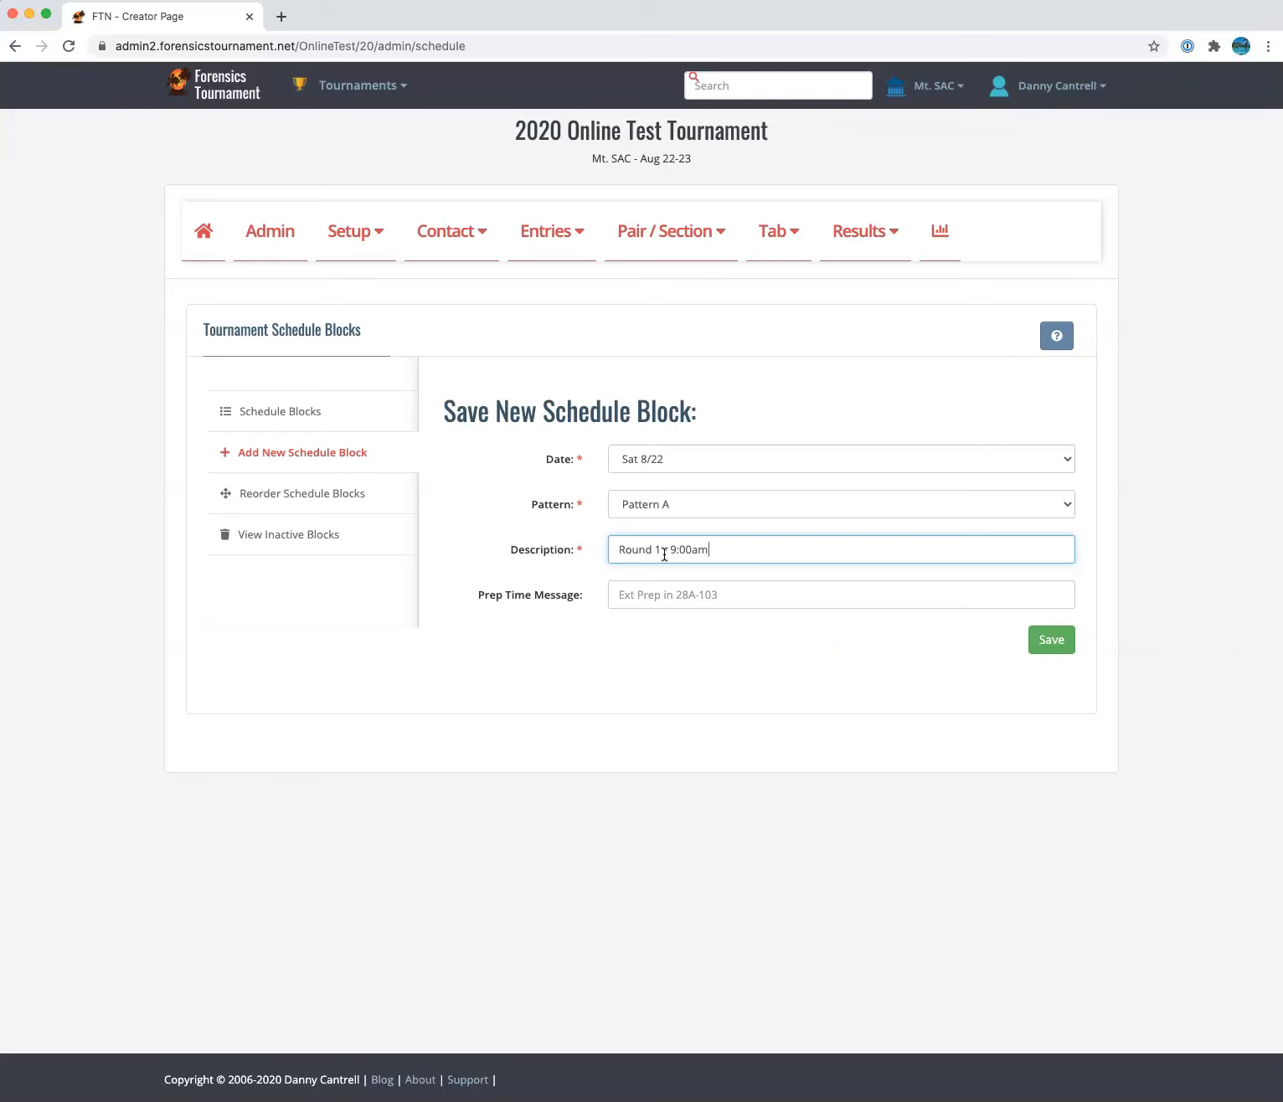
pyautogui.click(1051, 640)
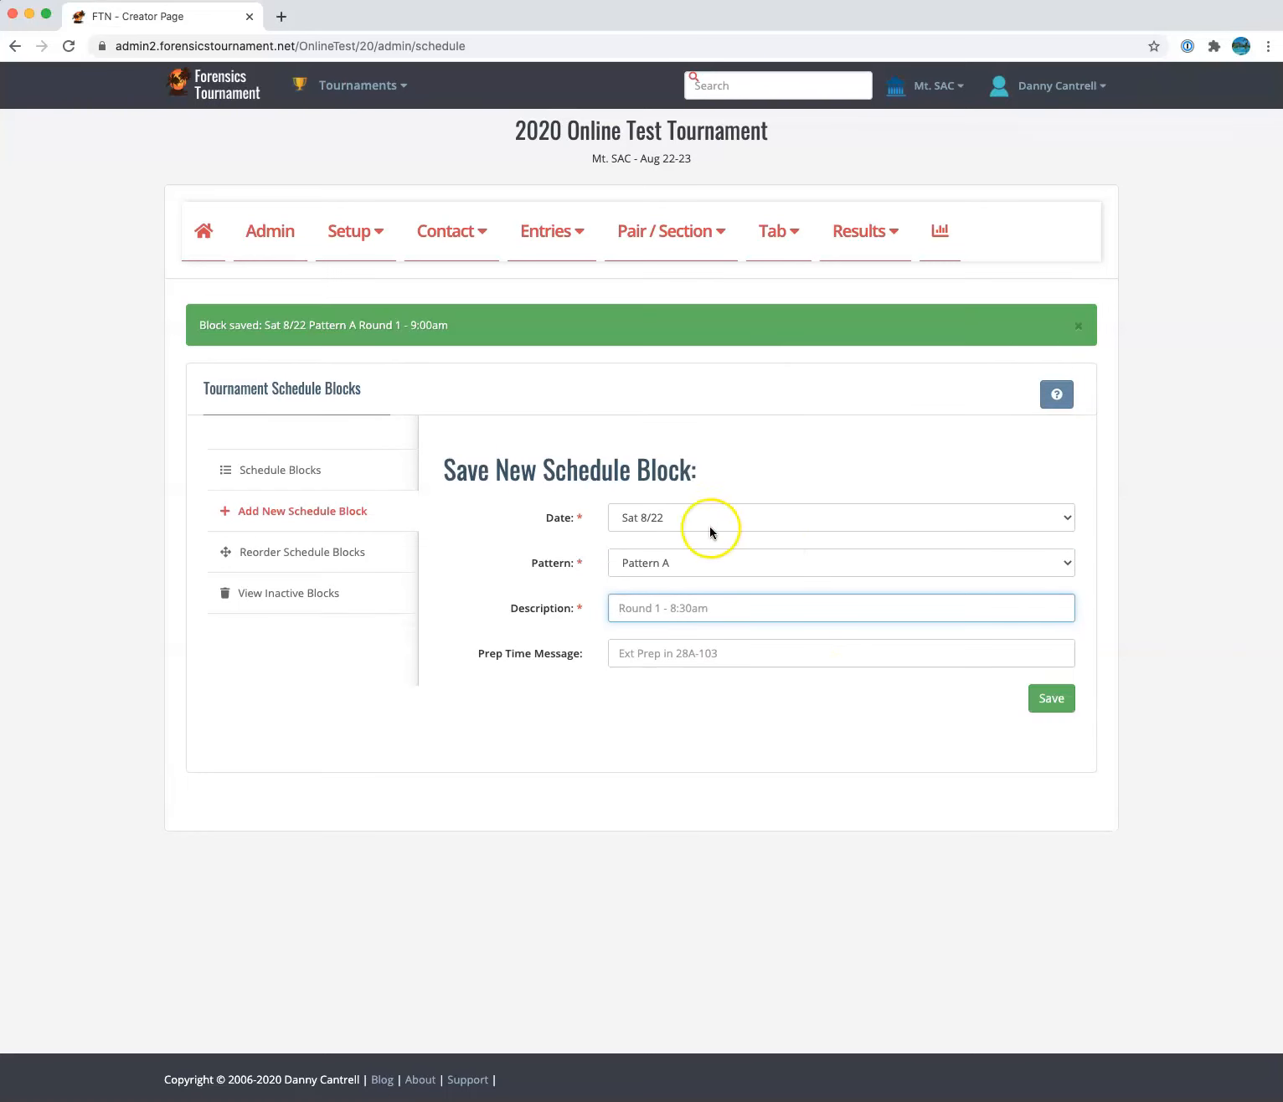
# Add a Pattern B 'Round 1 - 10:30am' schedule block
pyautogui.click(690, 561)
pyautogui.click(692, 575)
pyautogui.click(661, 617)
pyautogui.write('Round 1 - 10:30am')
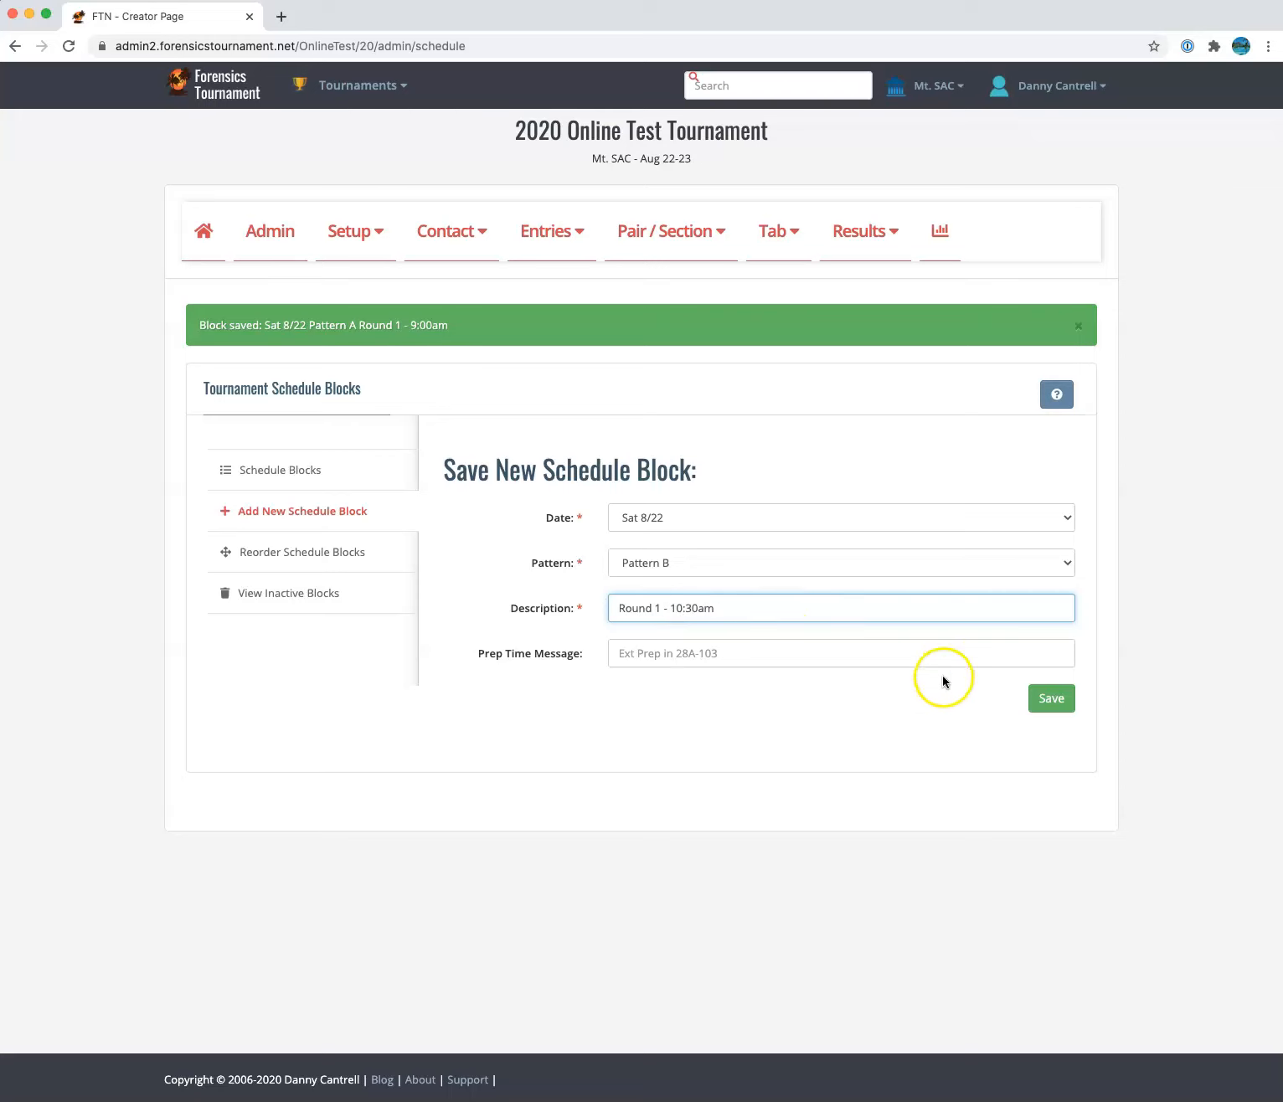
pyautogui.click(1048, 698)
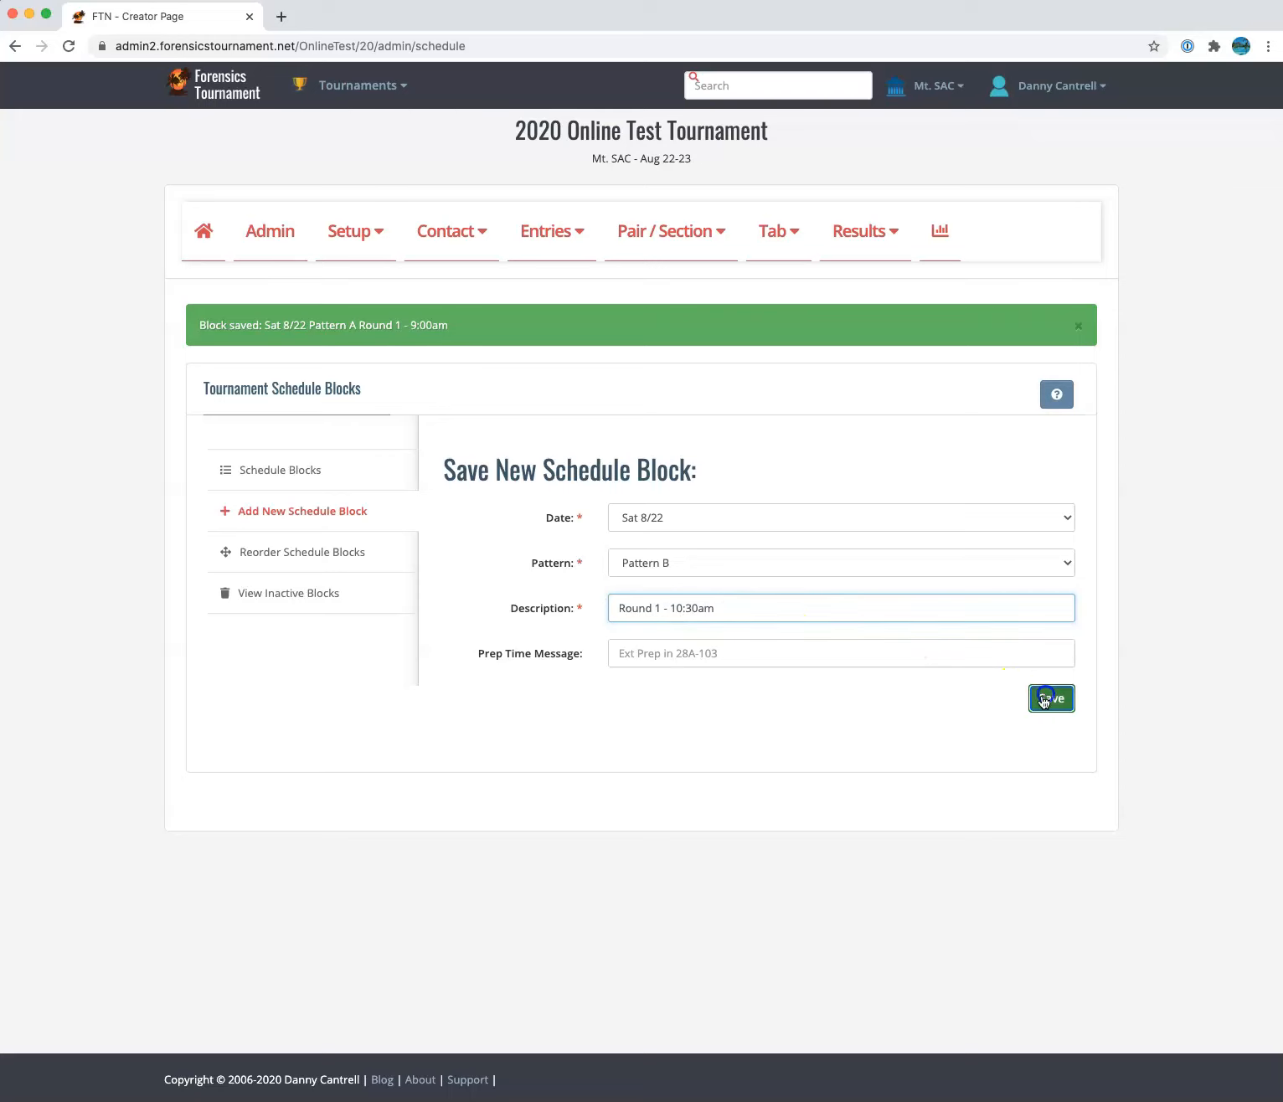
pyautogui.click(668, 564)
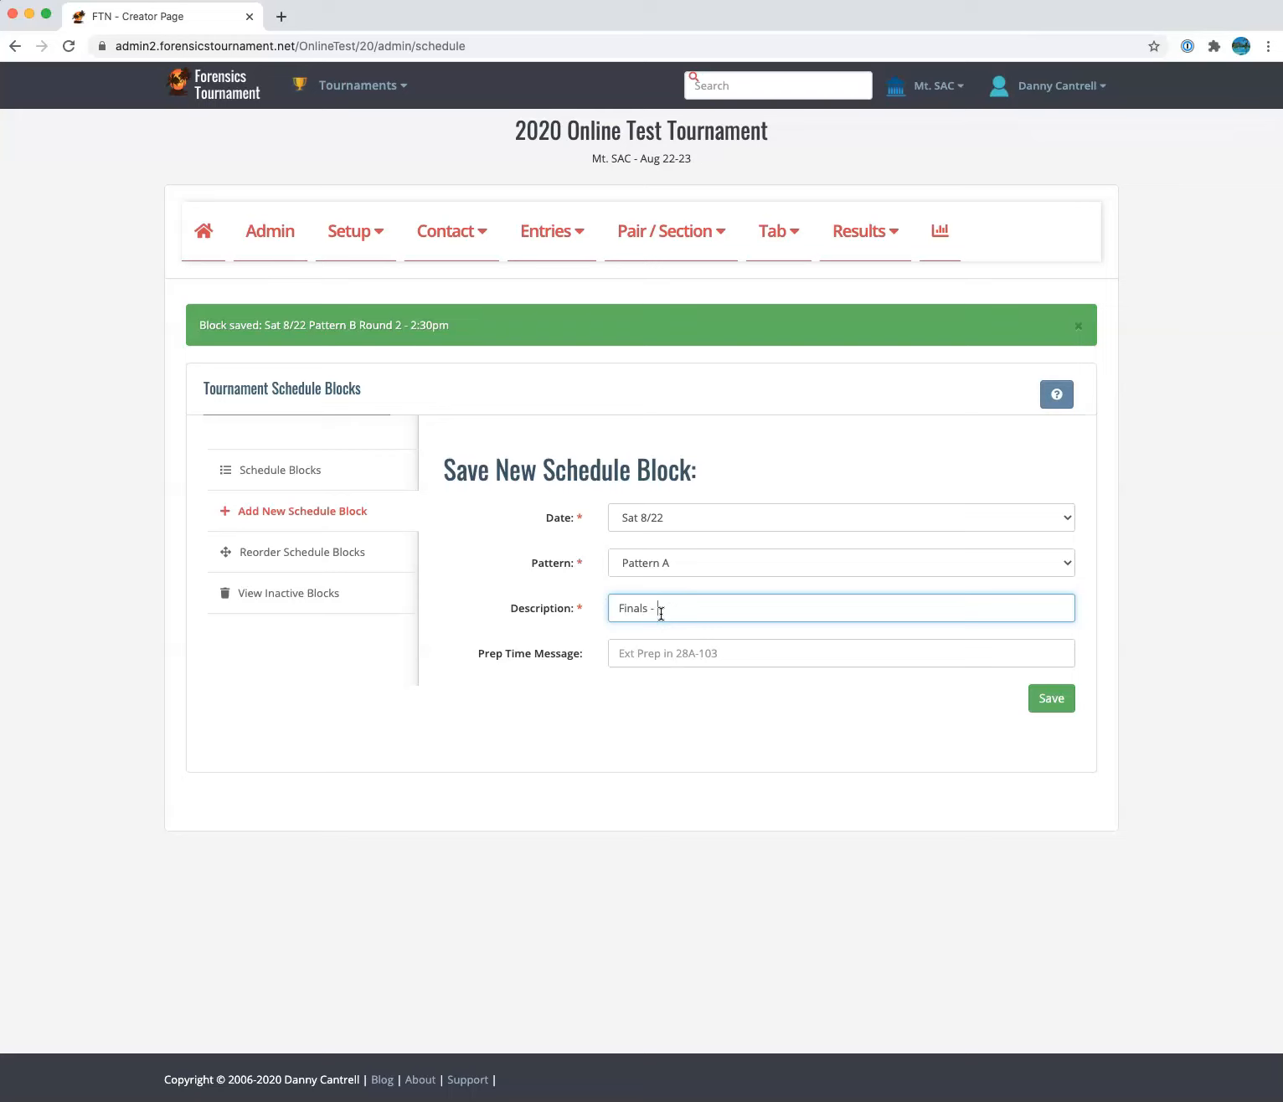
# Save Saturday Finals blocks at 4:30pm (Pattern A) and 6:00pm (Pattern B)
pyautogui.write('- 4:30pm')
pyautogui.click(1041, 703)
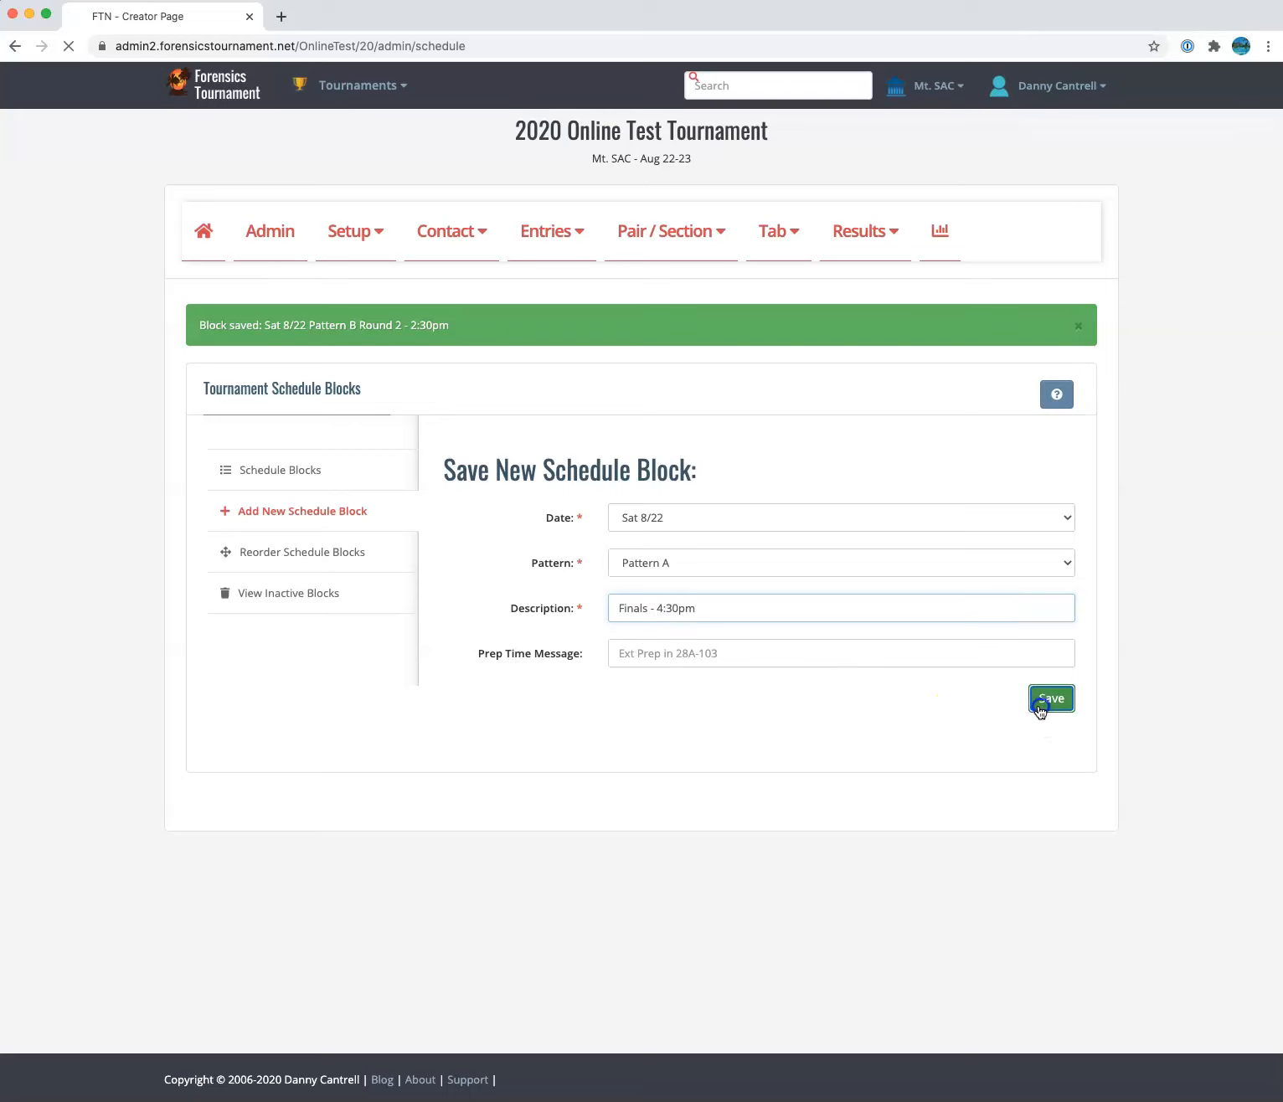
pyautogui.click(696, 578)
pyautogui.click(690, 575)
pyautogui.click(668, 612)
pyautogui.write('Finals - 6:00pm')
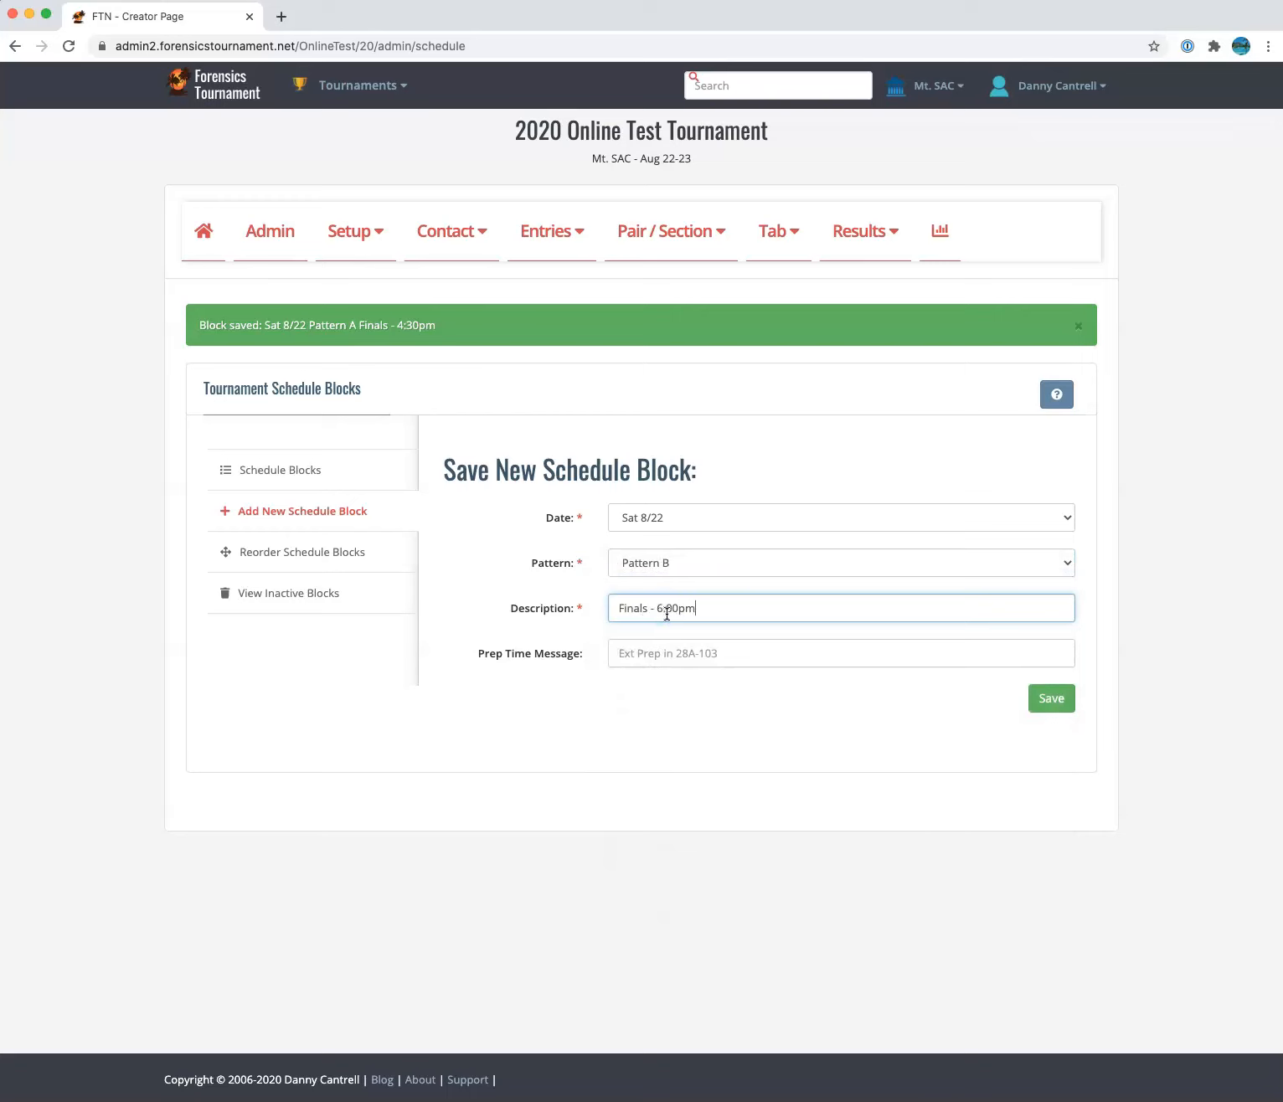
pyautogui.click(1053, 699)
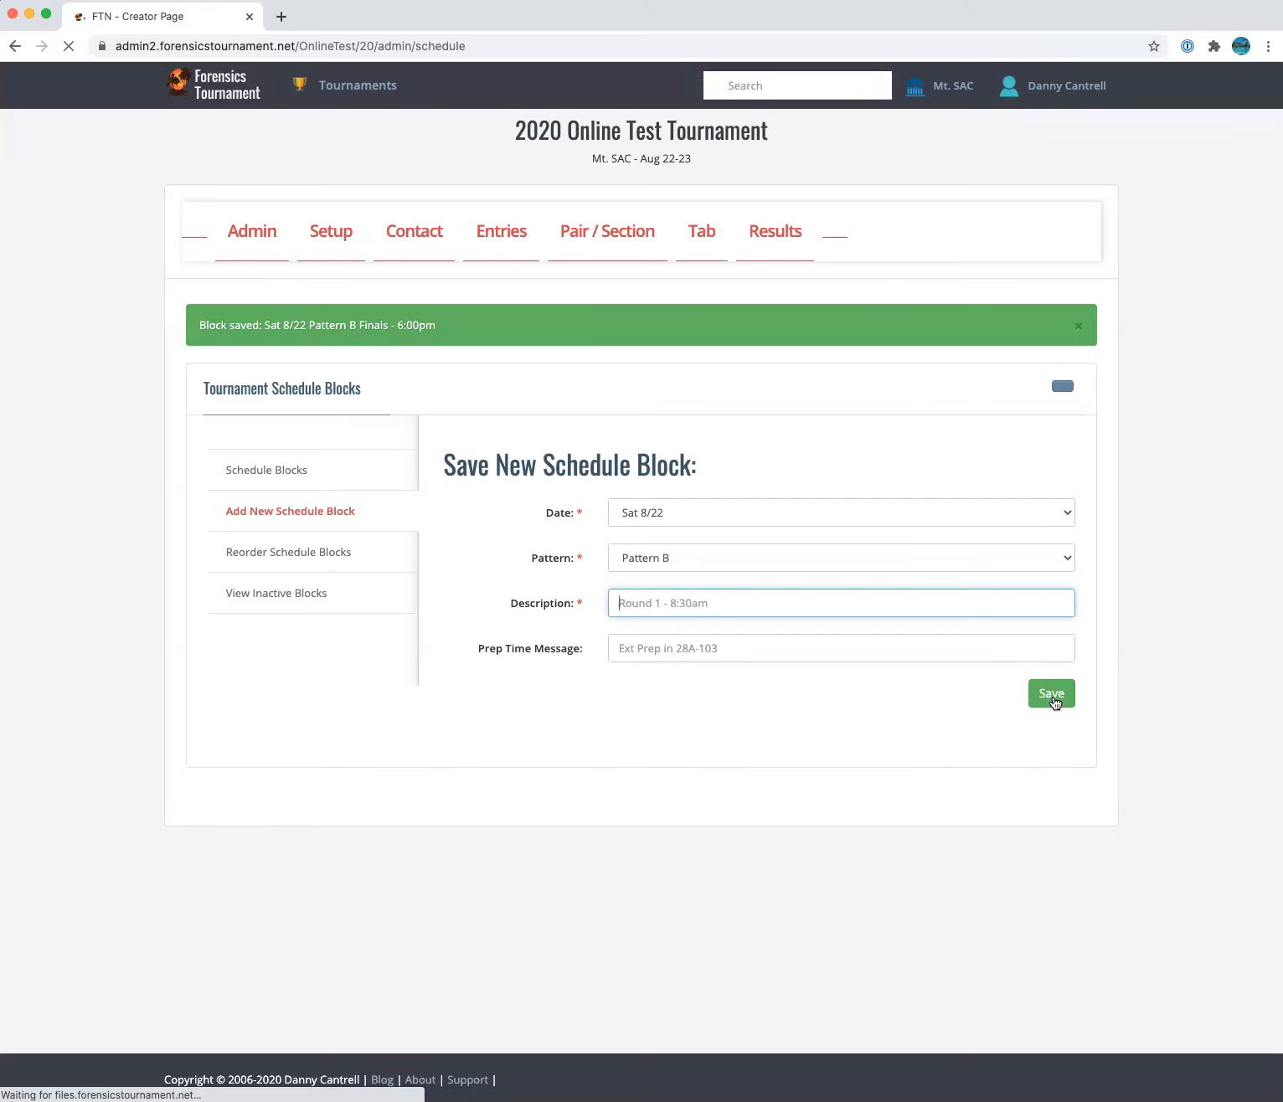
# Add a Sun 8/23 Pattern C 'Round 1 - 10:00am' schedule block
pyautogui.click(744, 517)
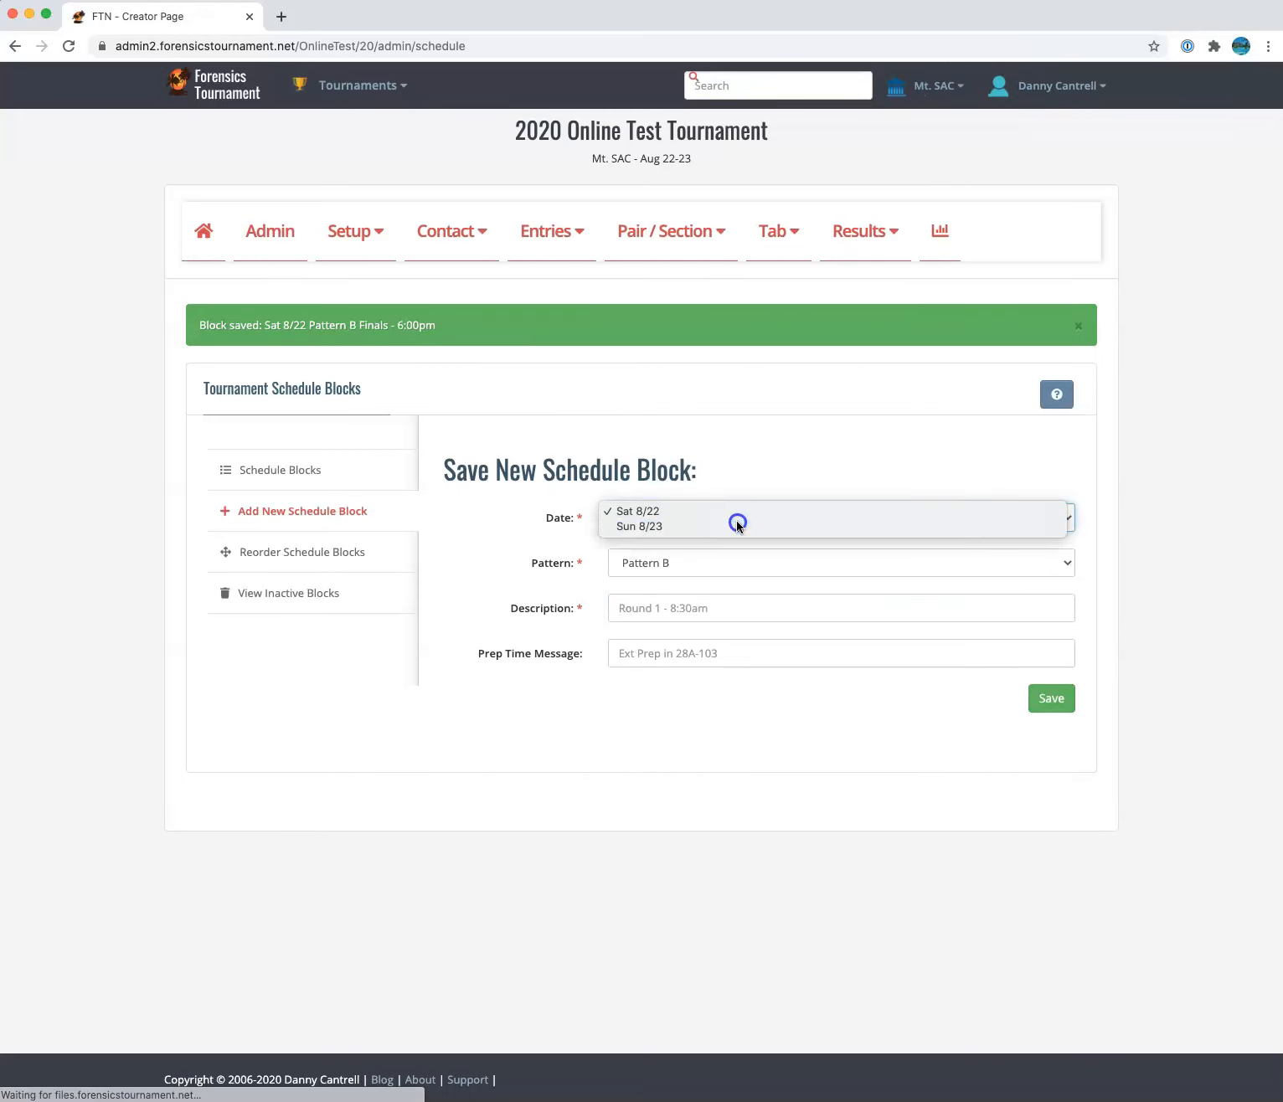
pyautogui.click(738, 523)
pyautogui.click(707, 562)
pyautogui.click(707, 573)
pyautogui.click(694, 608)
pyautogui.write('Round 1 -')
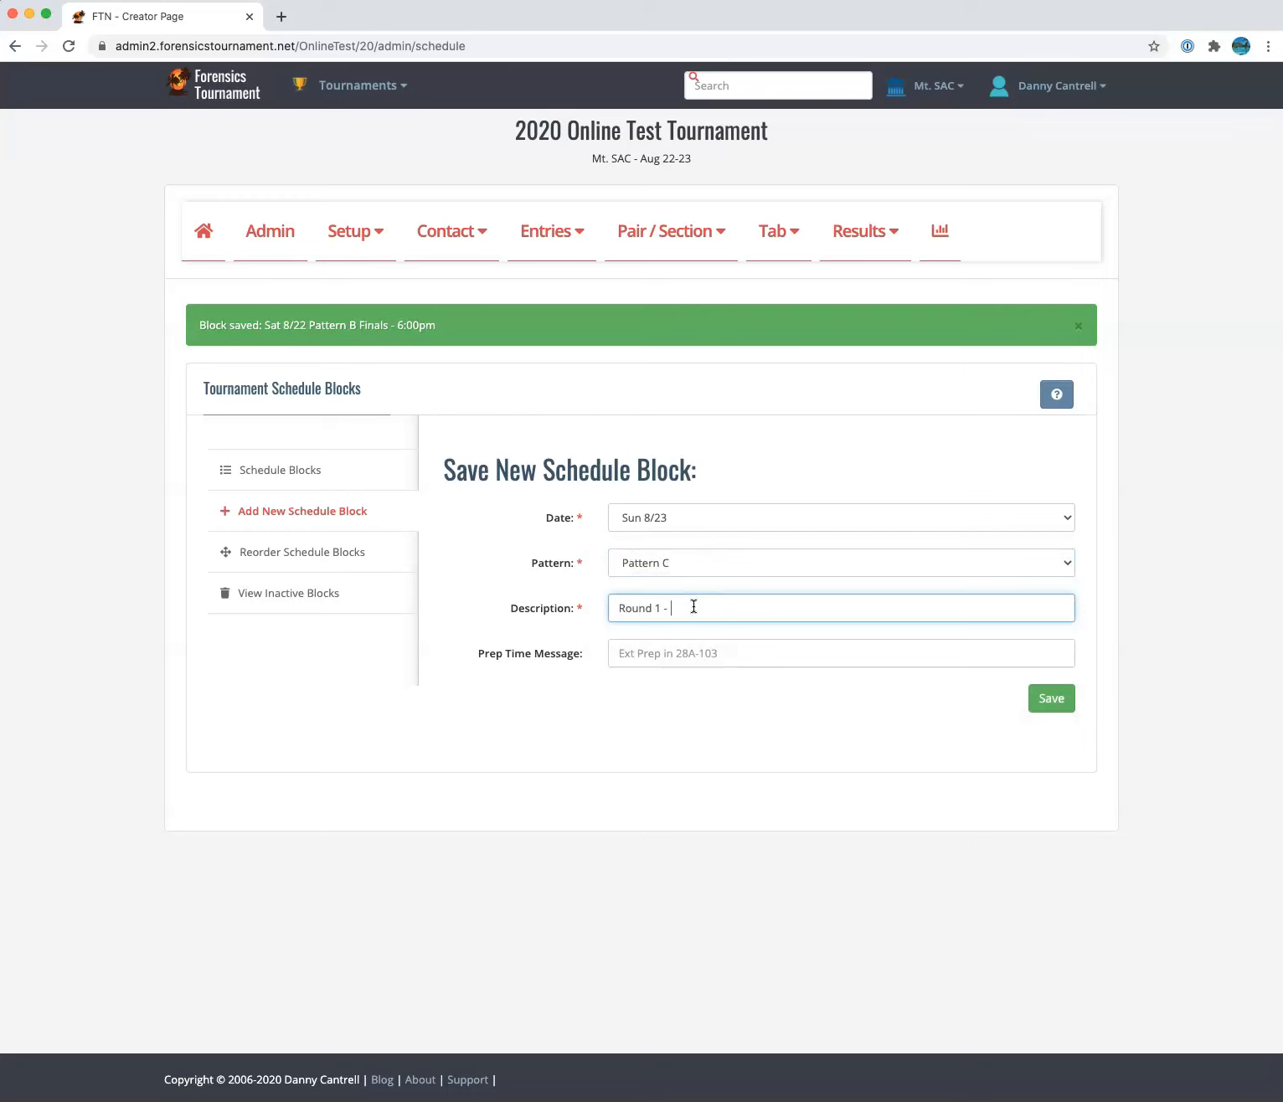
pyautogui.write(' 10:00am')
pyautogui.click(1040, 697)
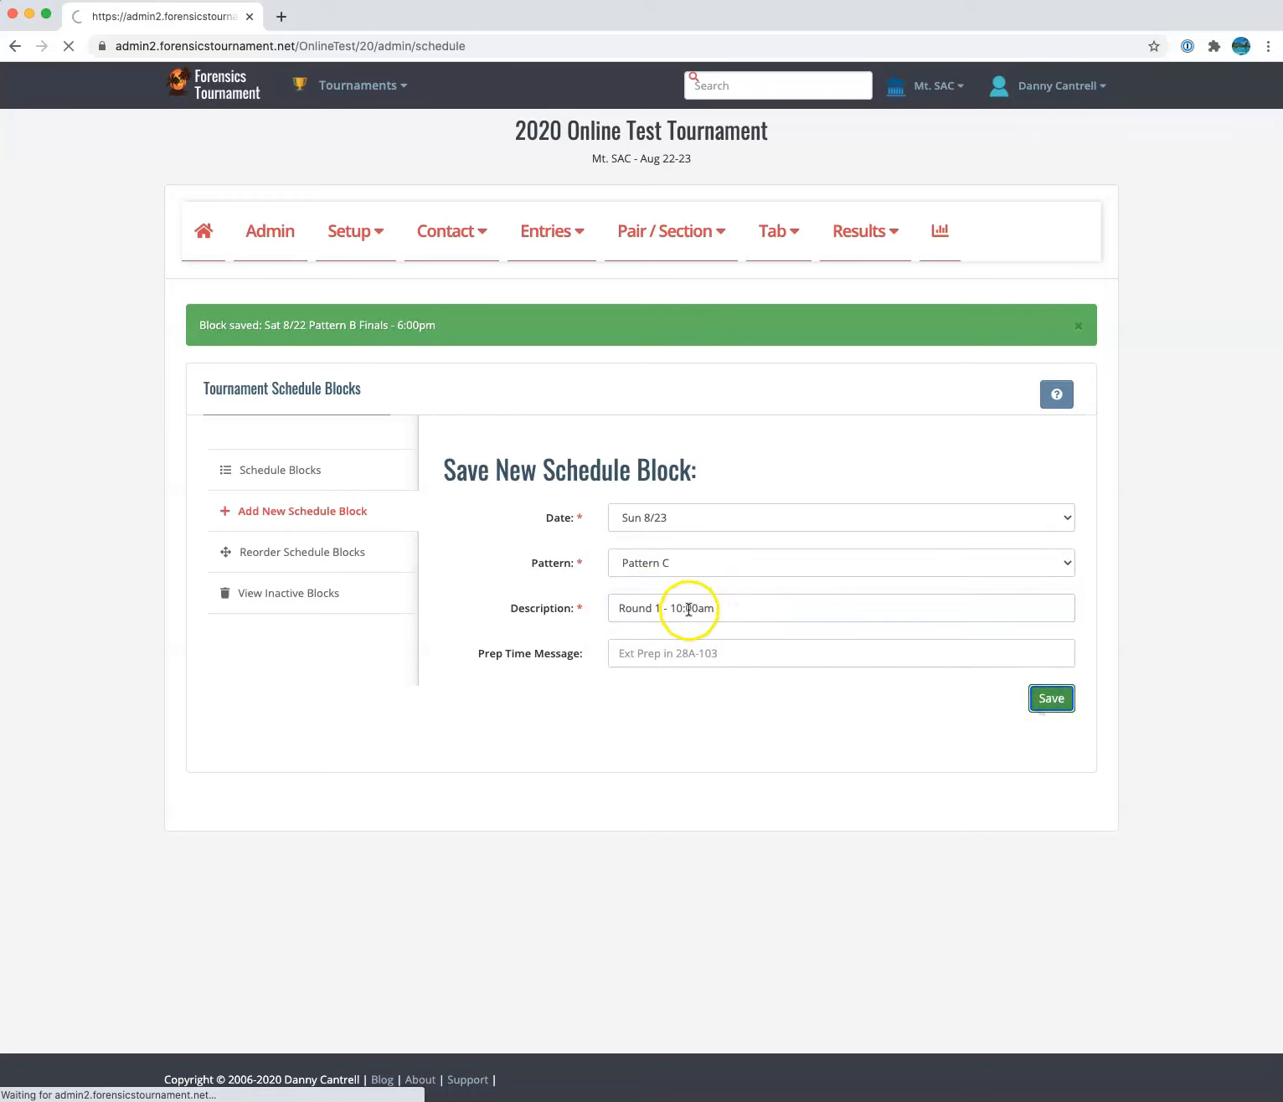
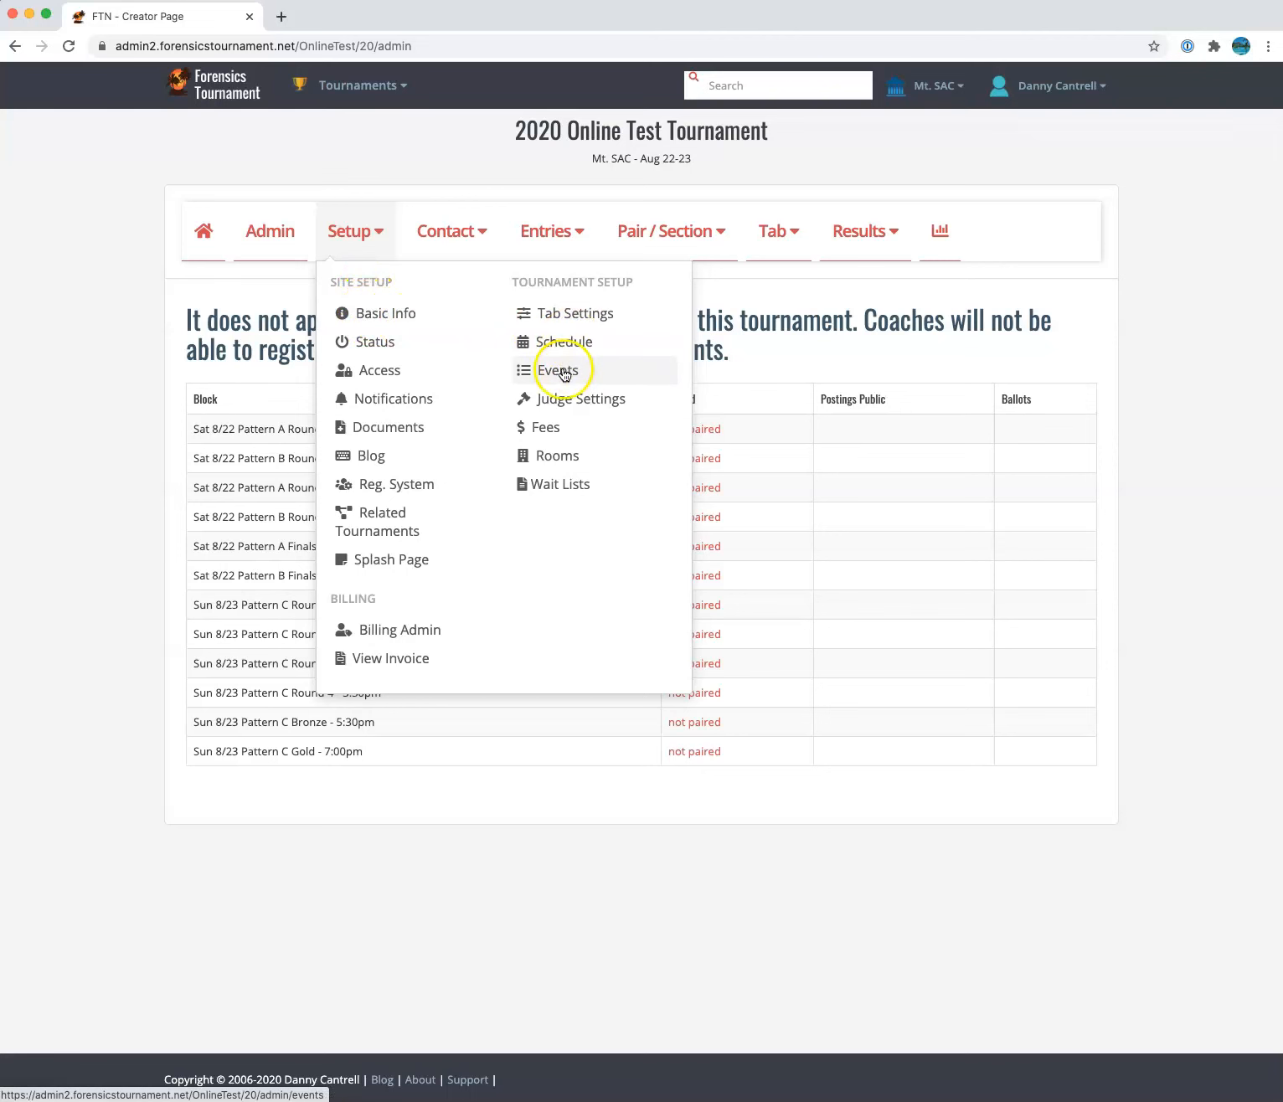
# Go from Setup > Events to the tournament's Divisions table
pyautogui.click(563, 372)
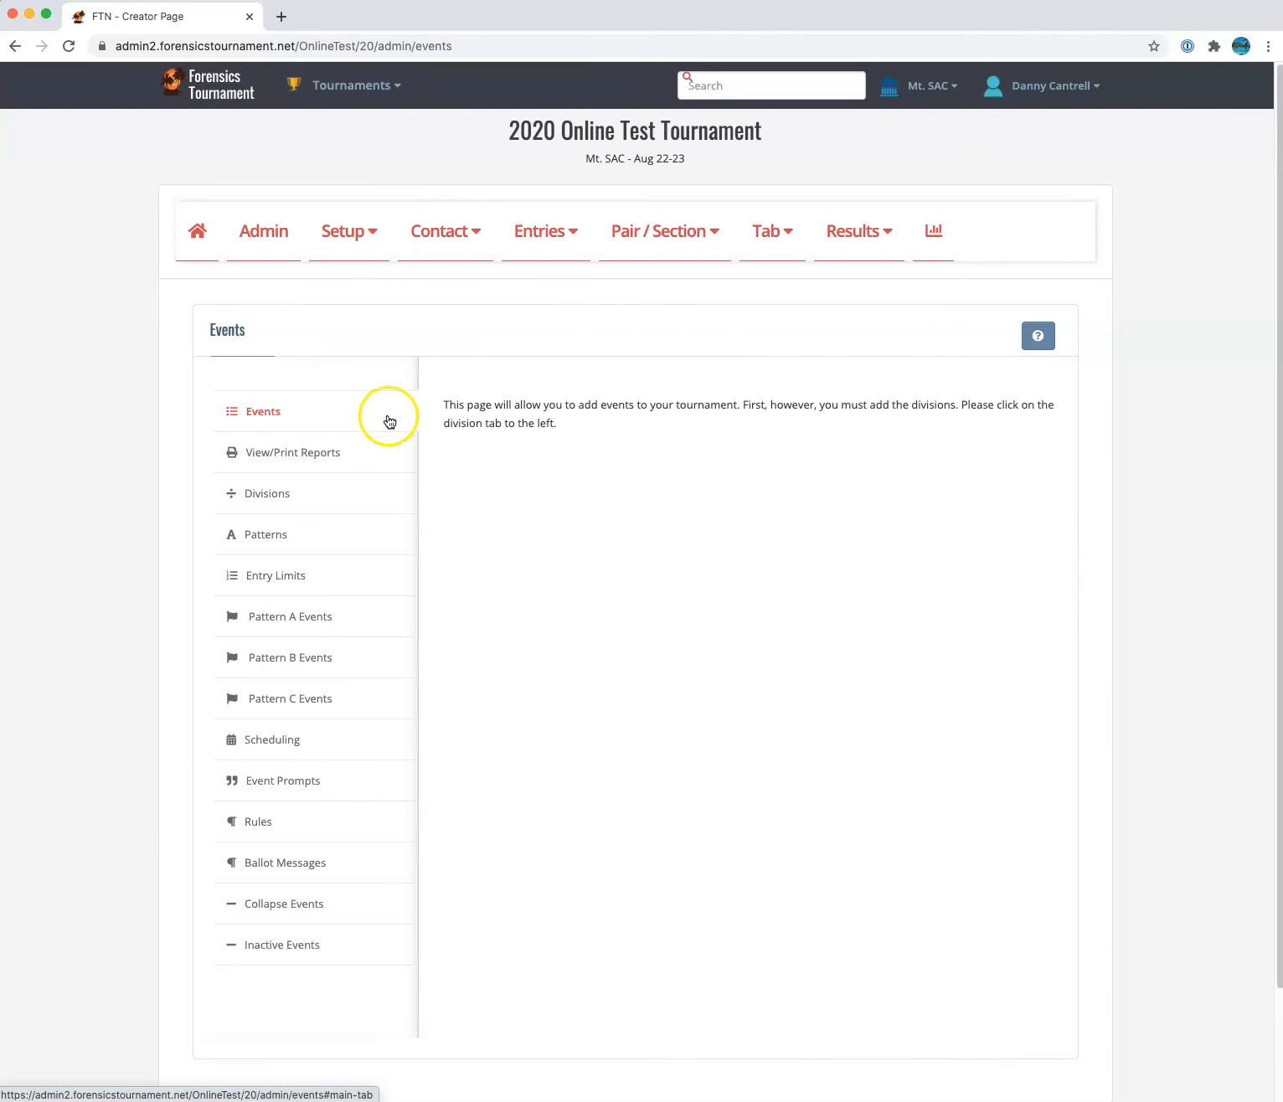
pyautogui.click(321, 619)
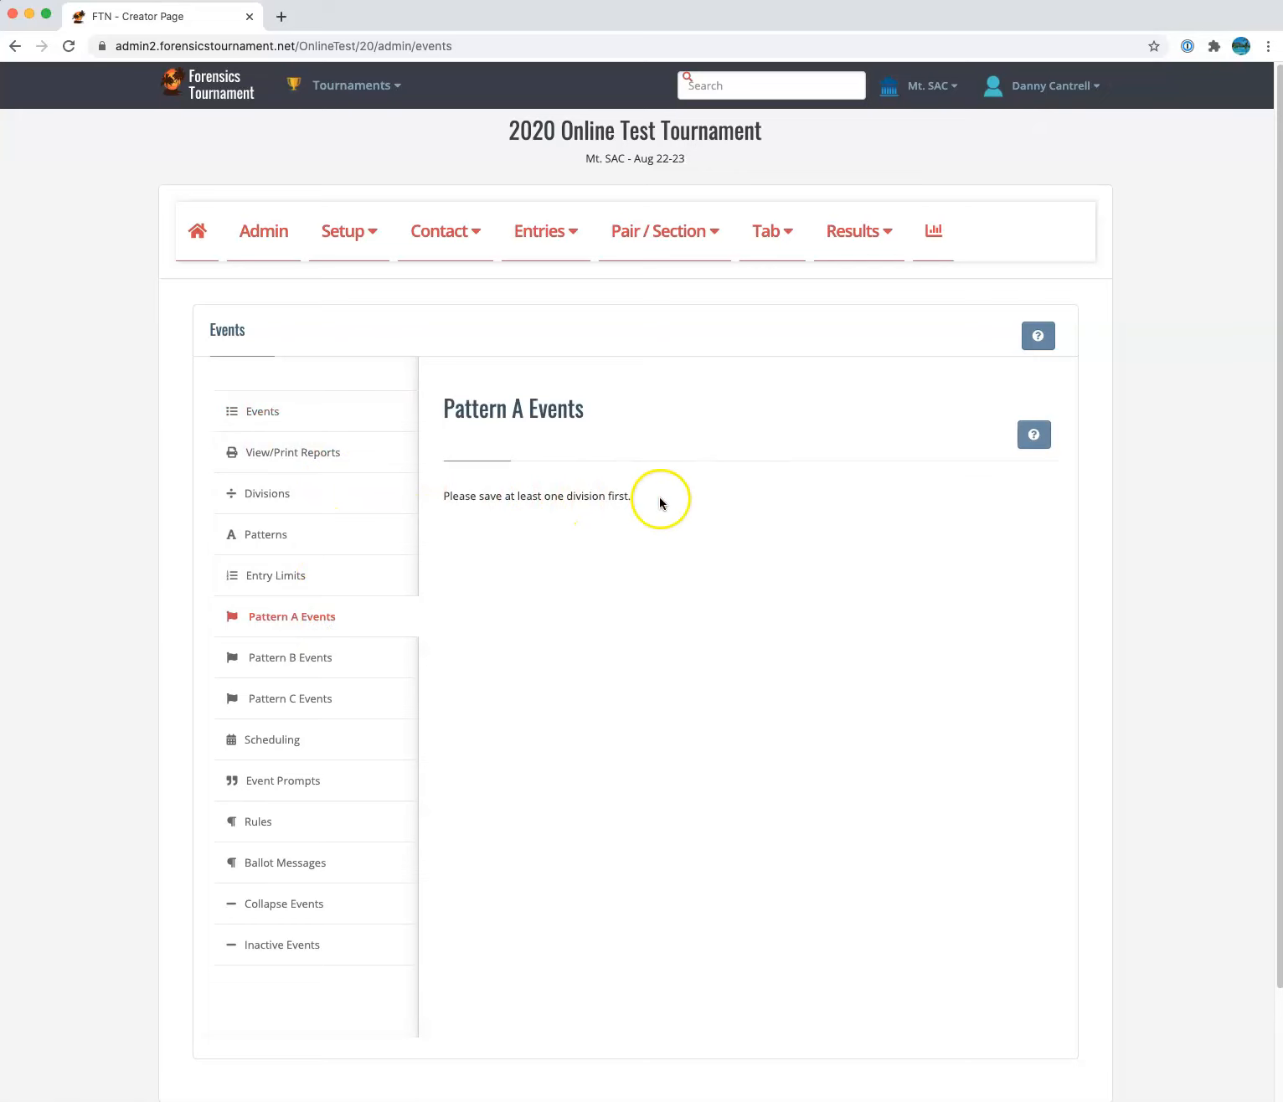
pyautogui.moveTo(661, 504); pyautogui.dragTo(447, 506)
pyautogui.click(313, 493)
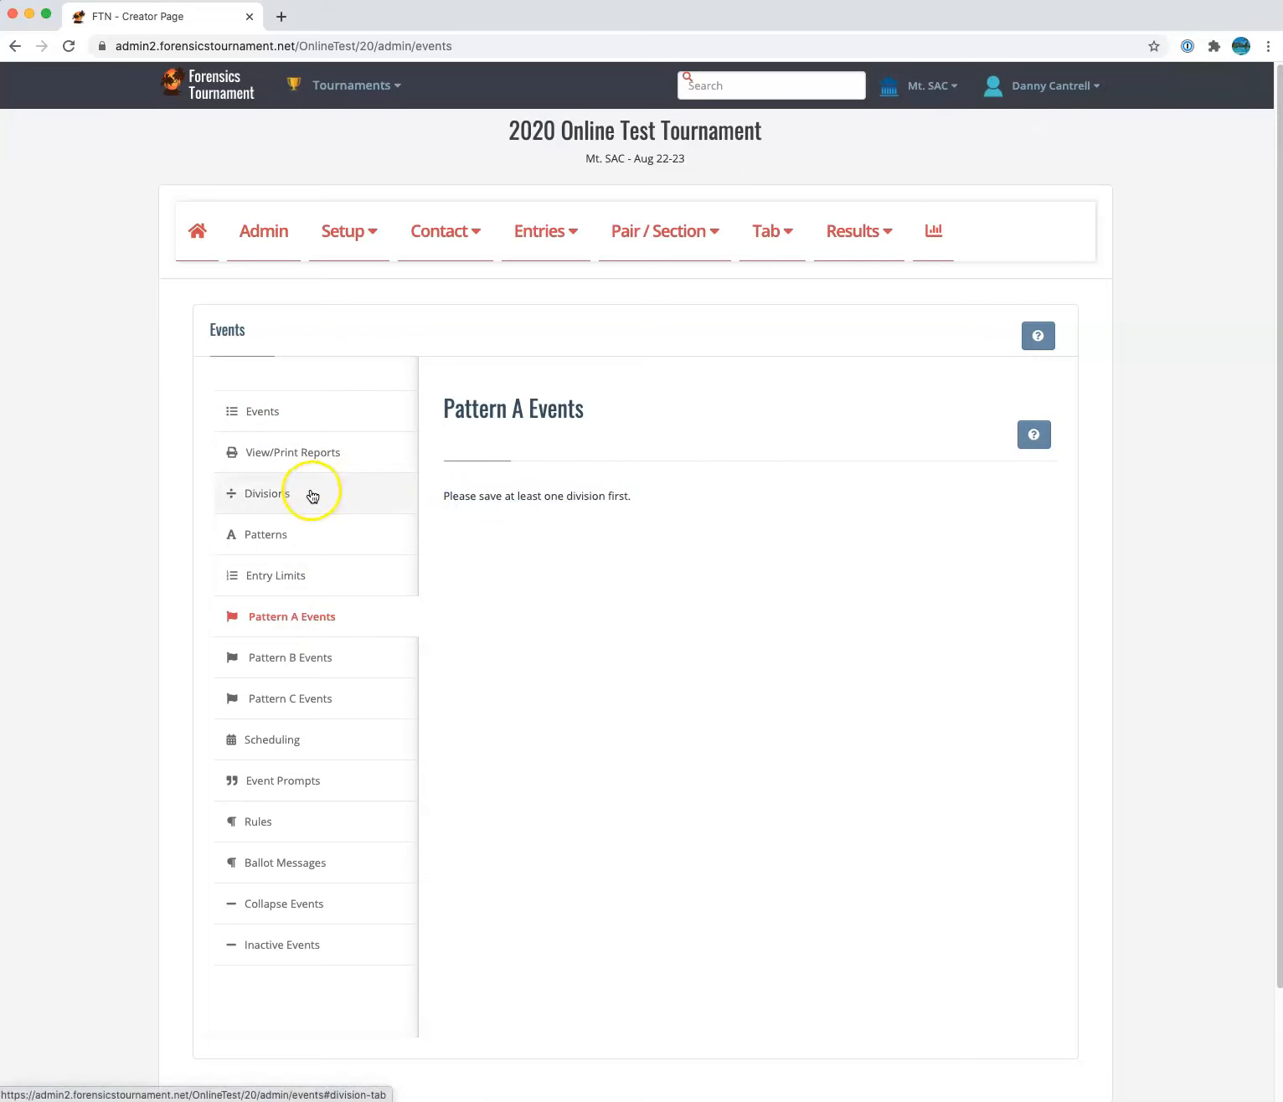
# Add and save the Open and Novice divisions, each with entry limit 1
pyautogui.click(620, 447)
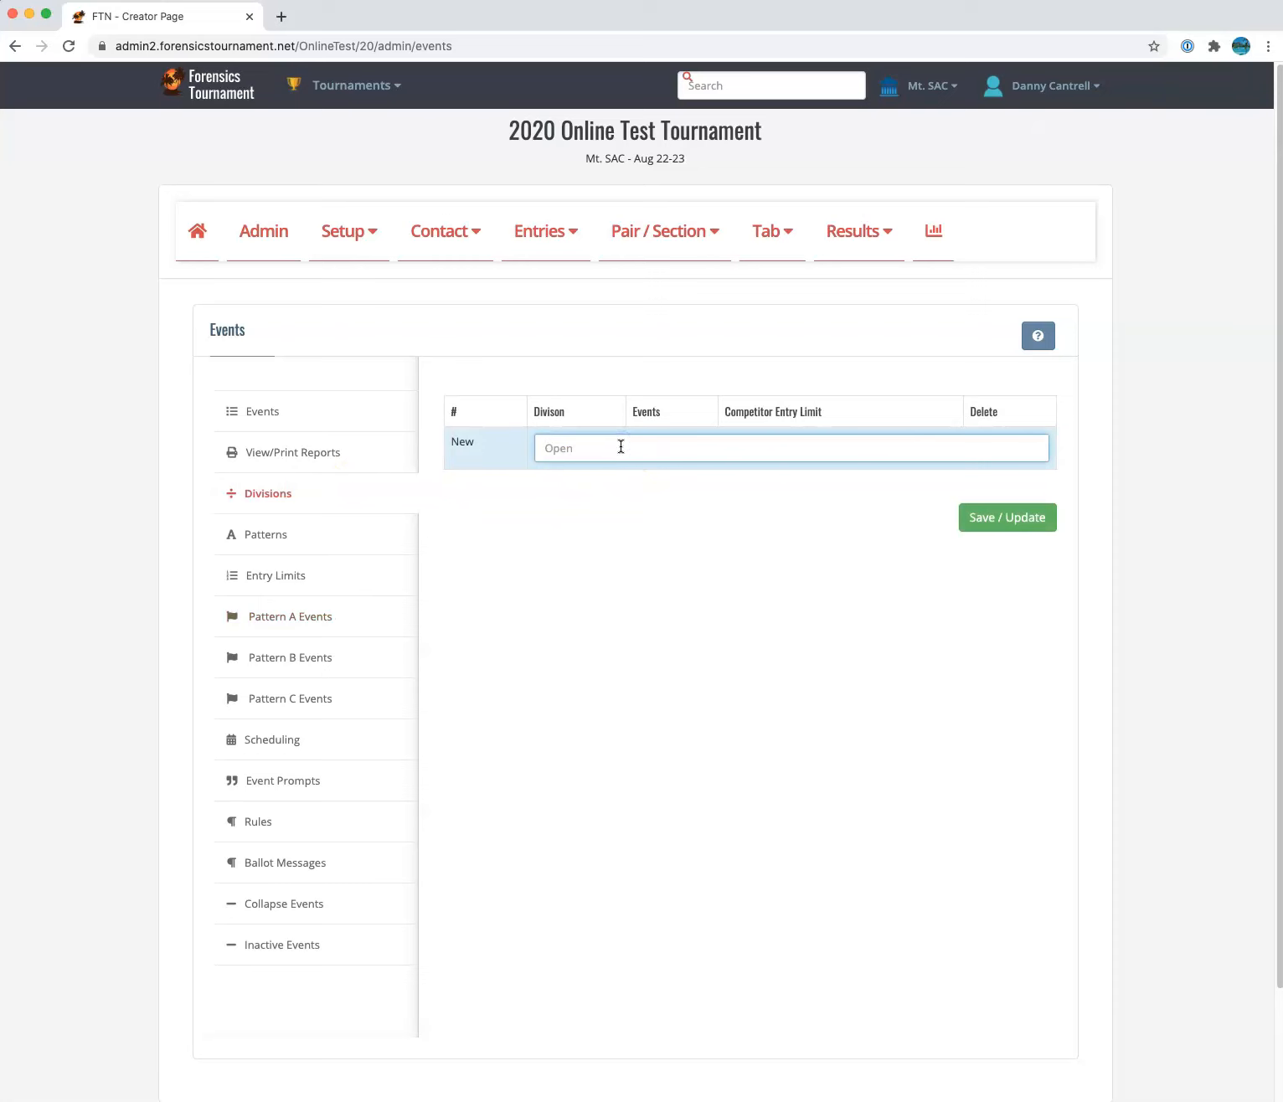
pyautogui.click(1039, 518)
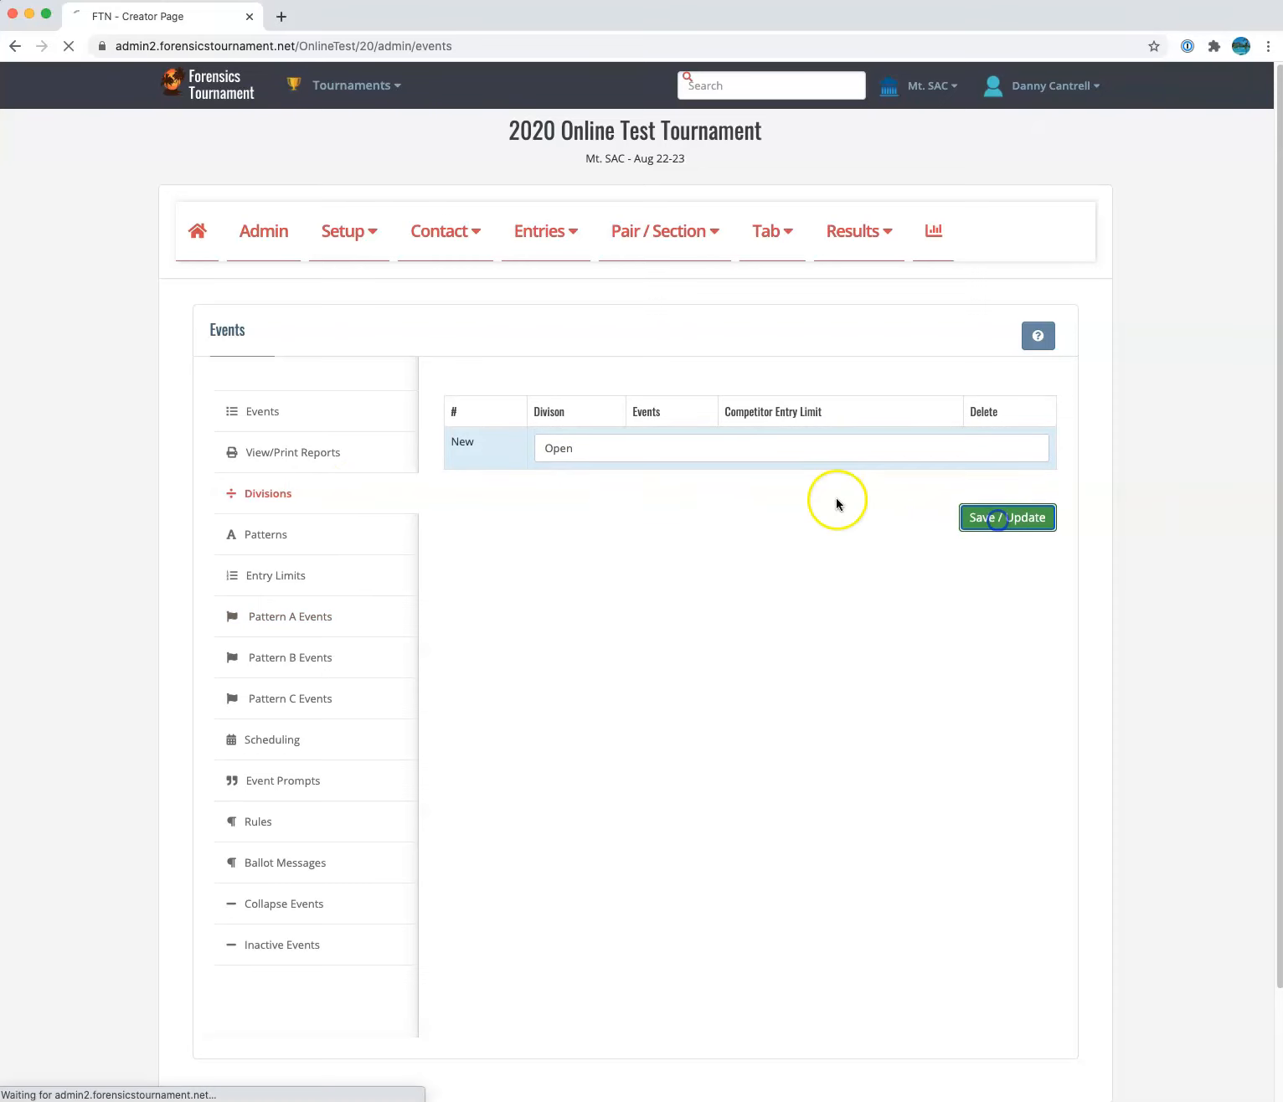
pyautogui.click(587, 547)
pyautogui.write('Novice')
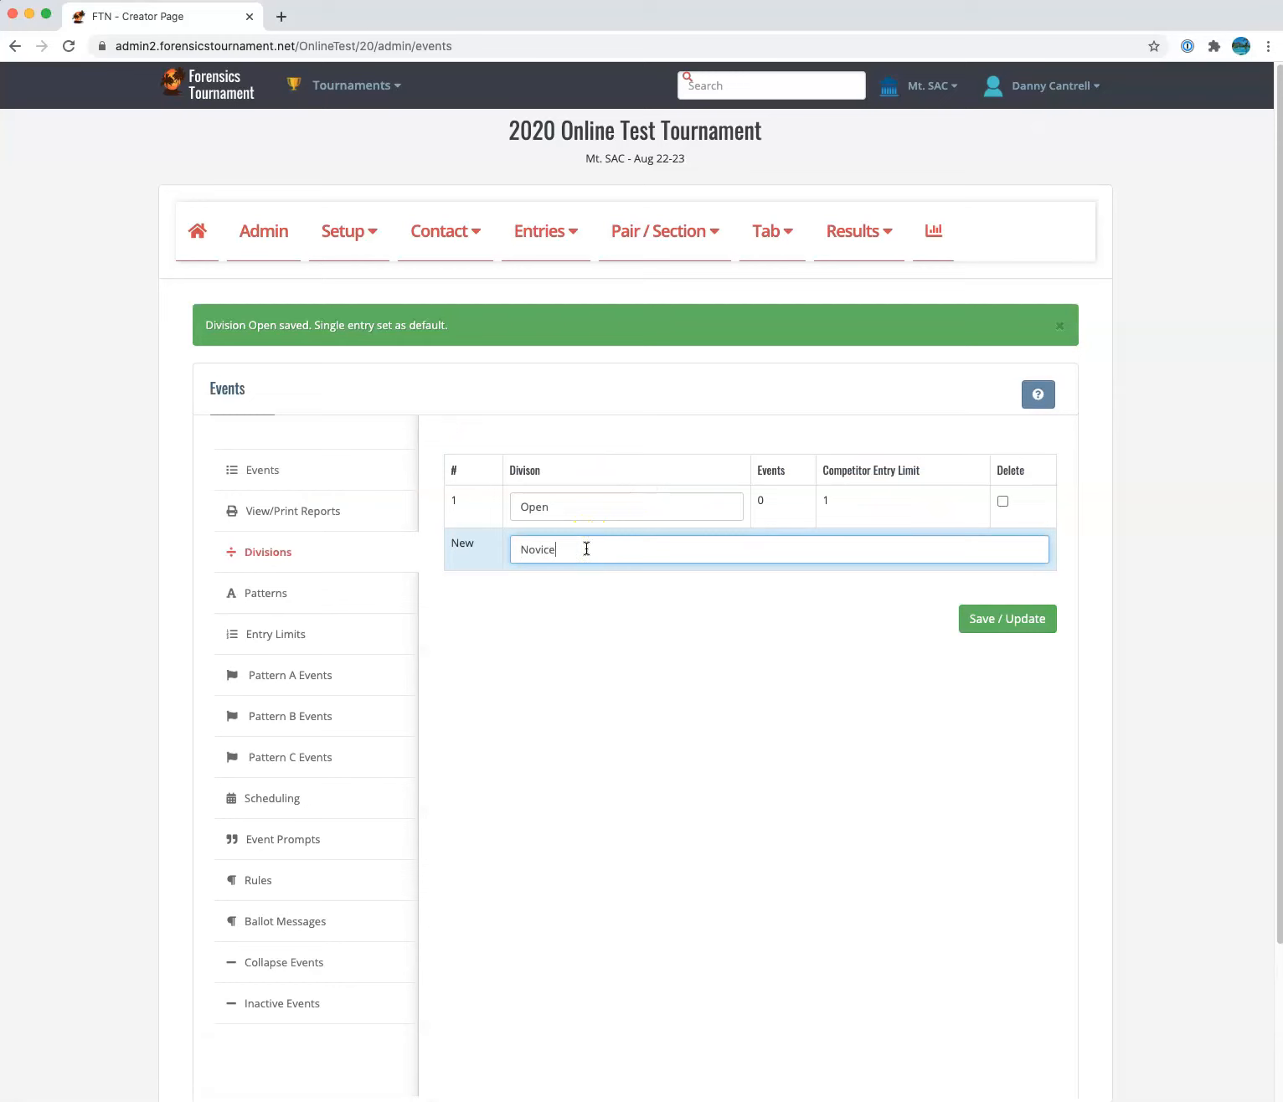
pyautogui.click(985, 618)
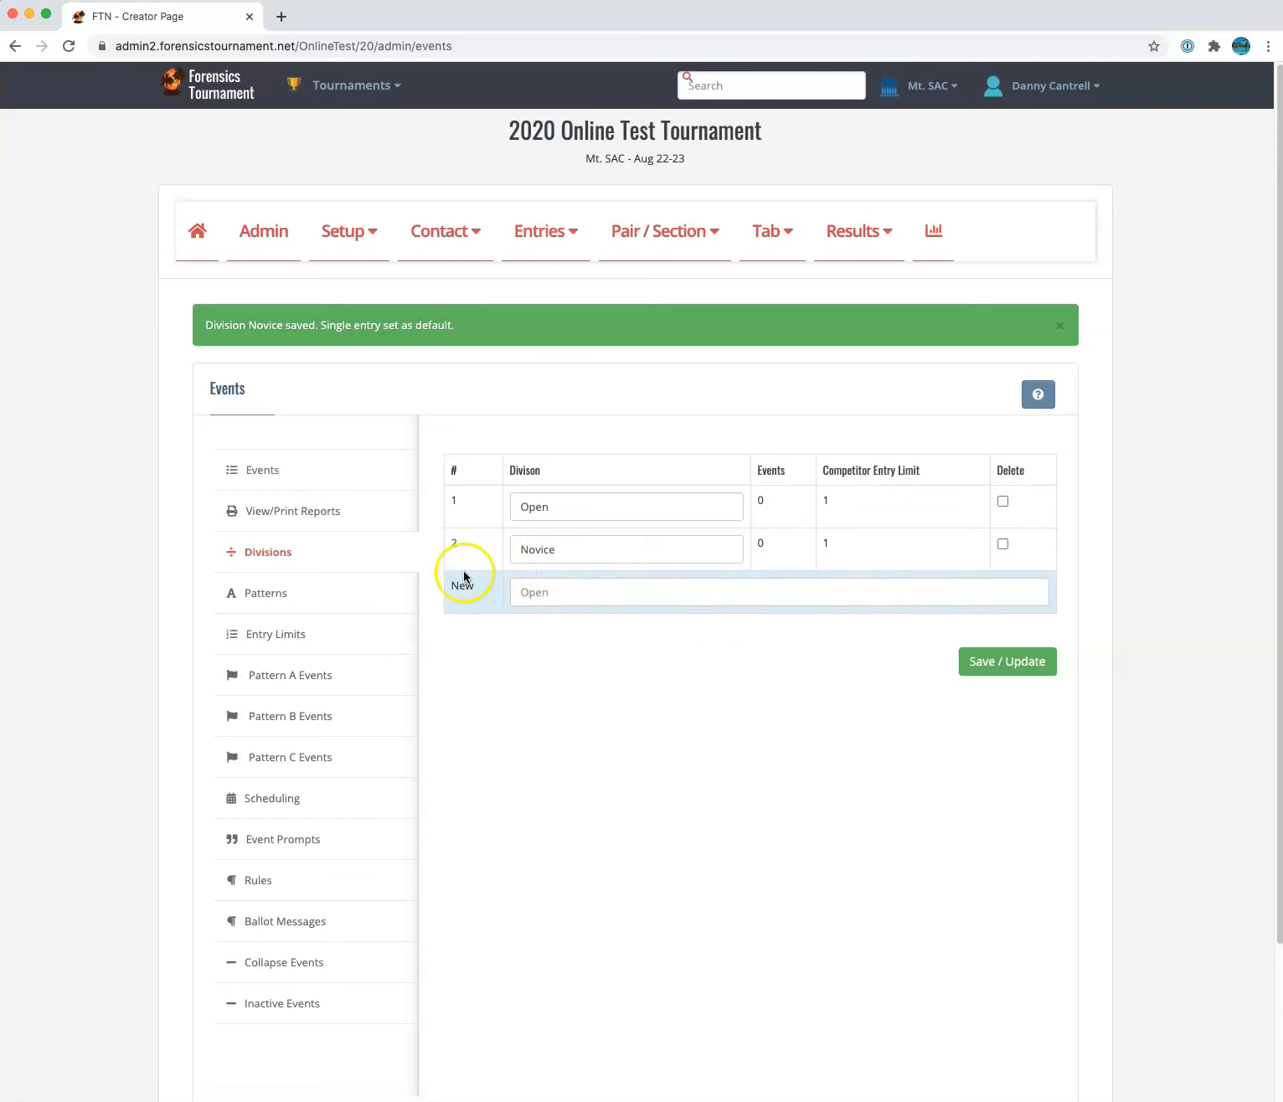
pyautogui.click(354, 603)
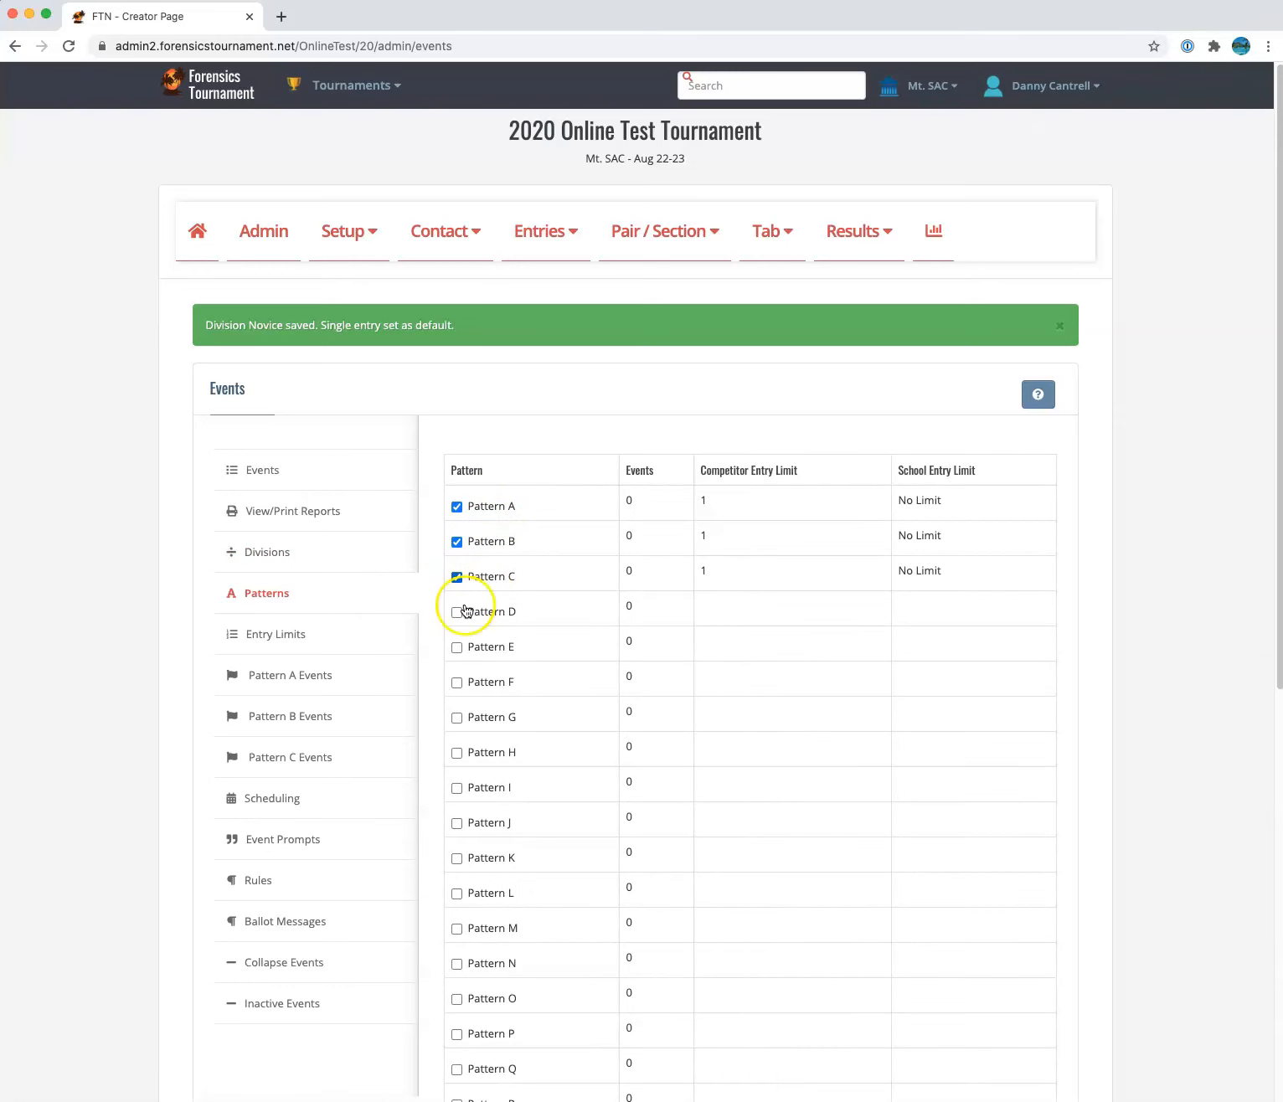
# Start a Pattern A Individual Event named Informative with 1 person per entry
pyautogui.click(299, 674)
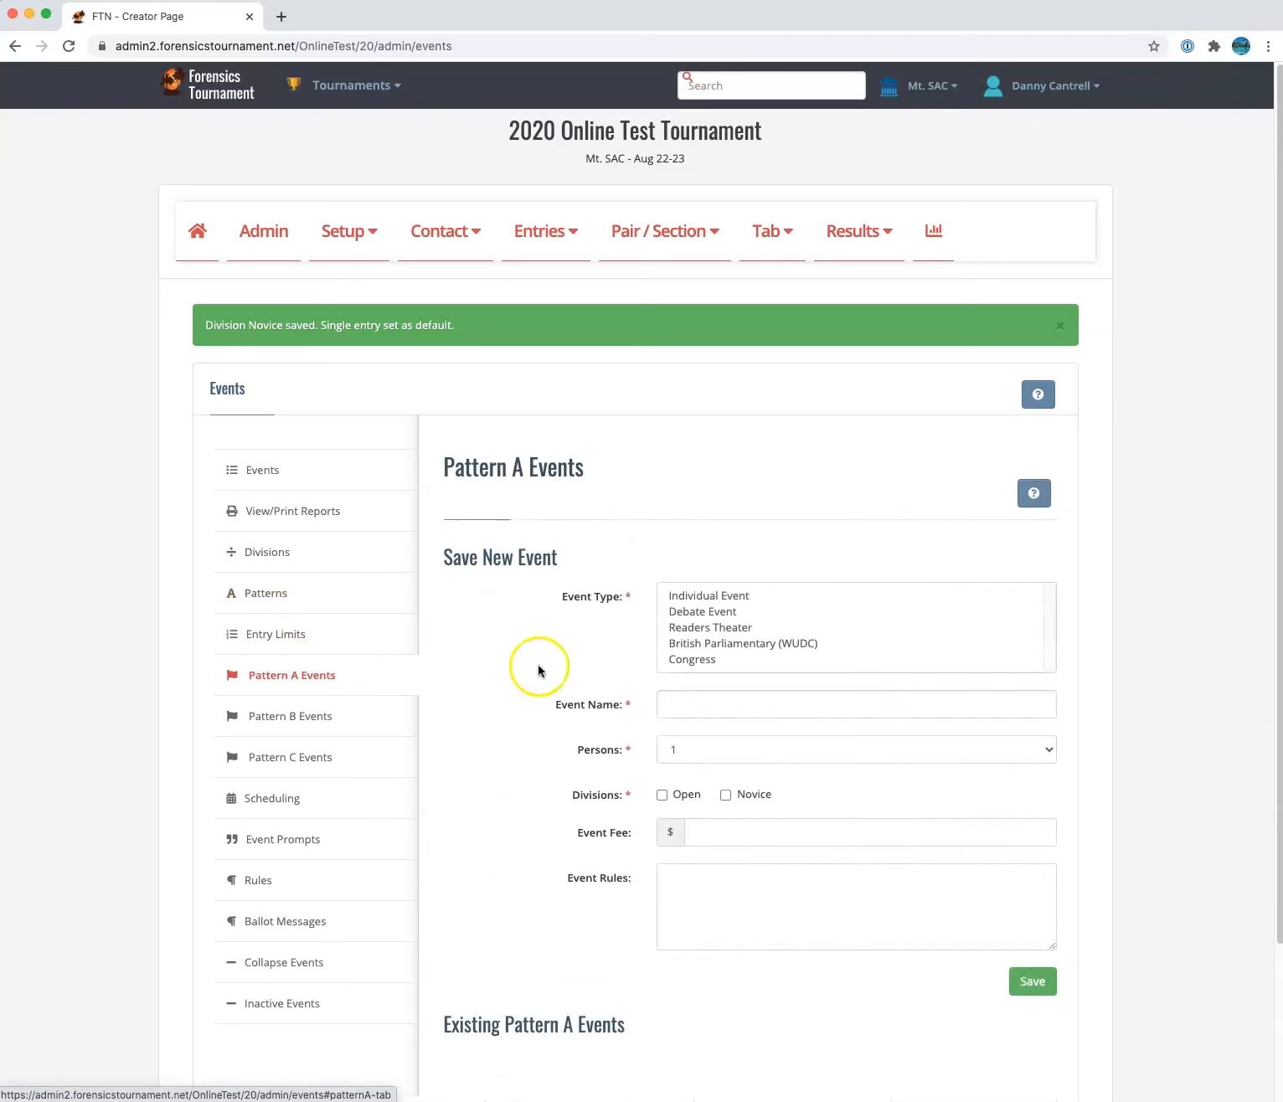
pyautogui.scroll(-1, 679, 593)
pyautogui.scroll(-3, 679, 593)
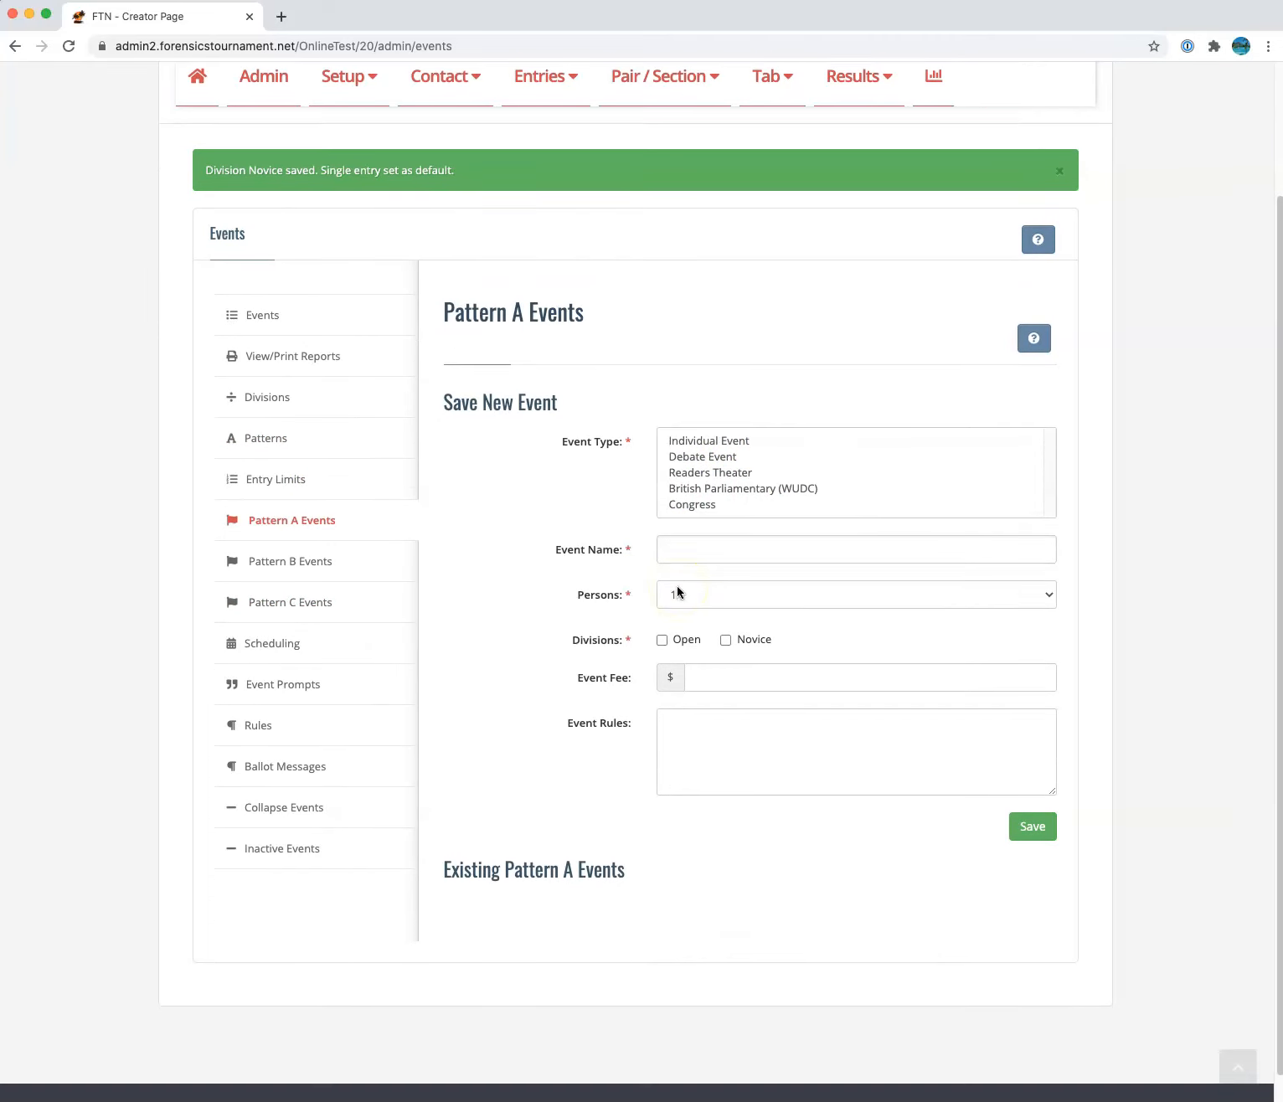
pyautogui.click(733, 439)
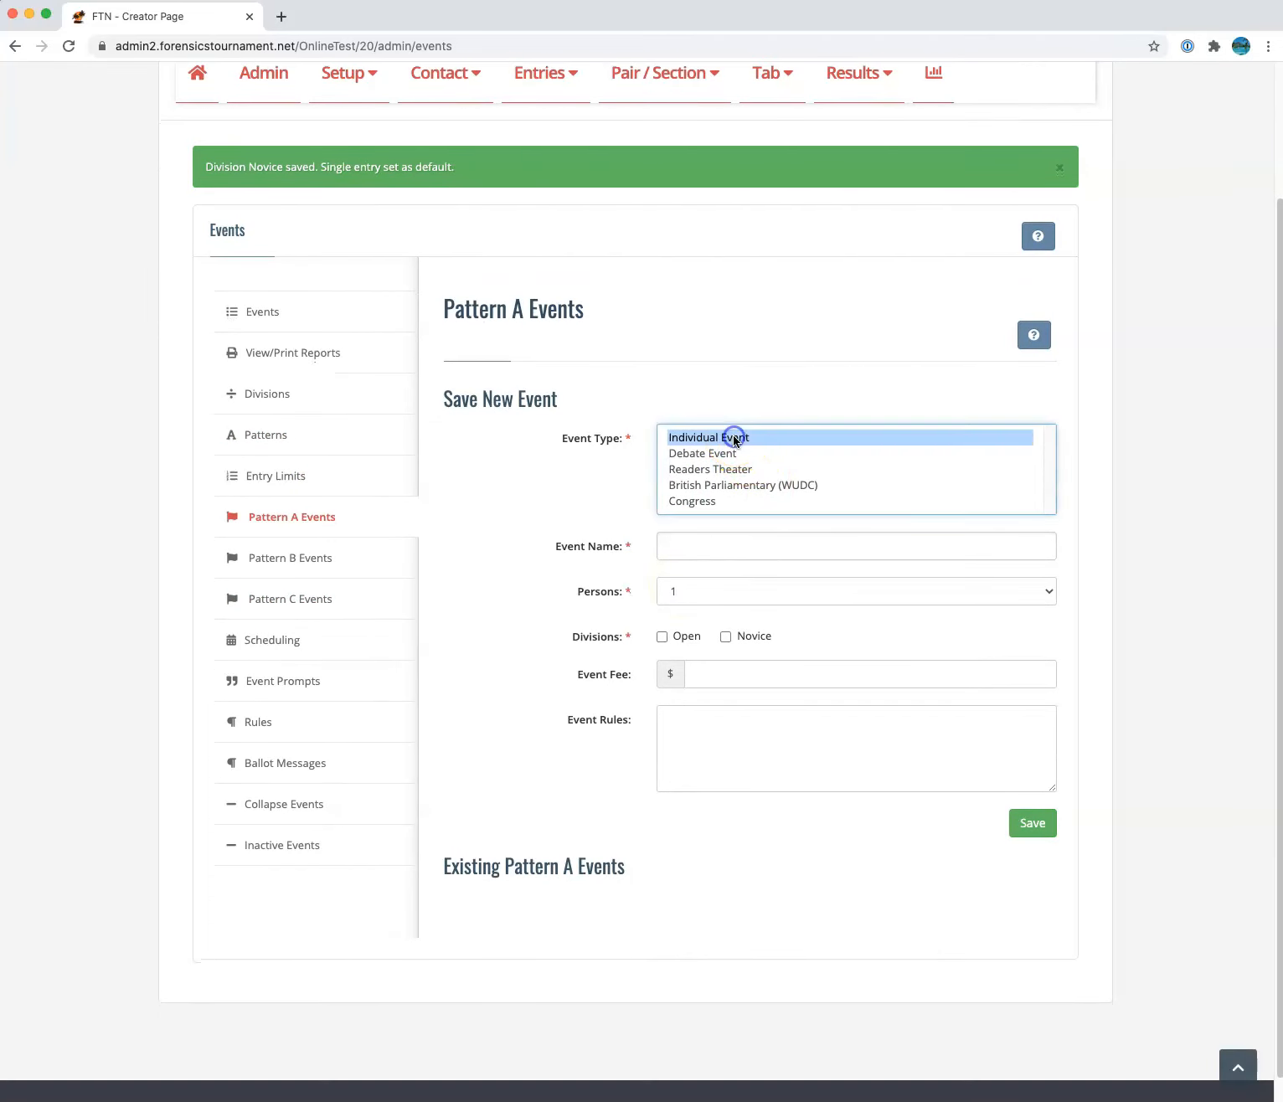
pyautogui.click(699, 548)
pyautogui.write('Inf')
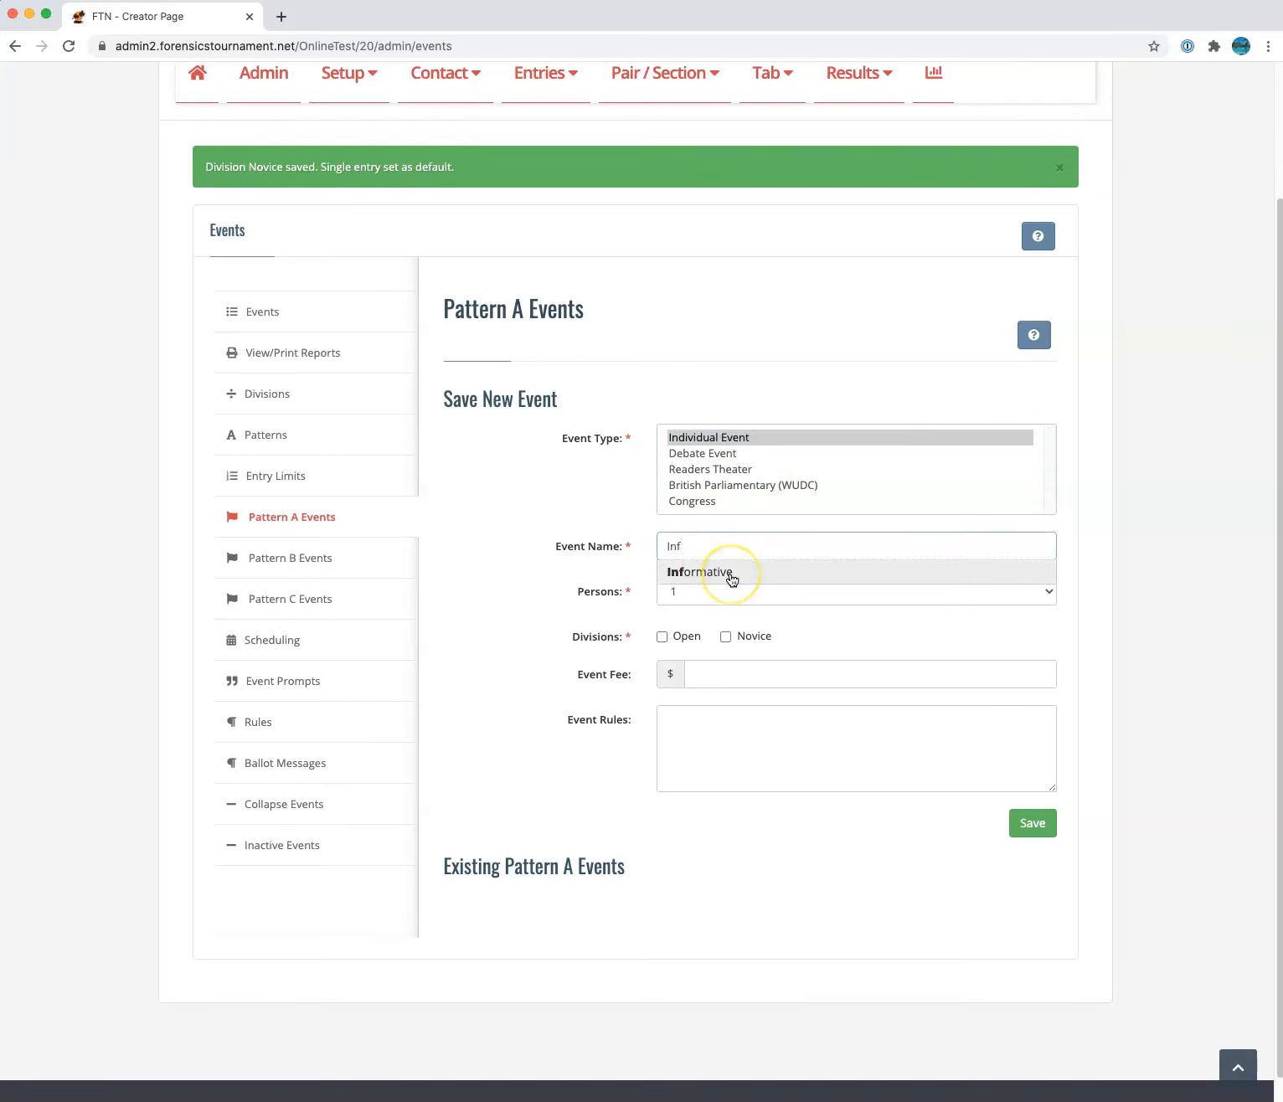
pyautogui.click(732, 578)
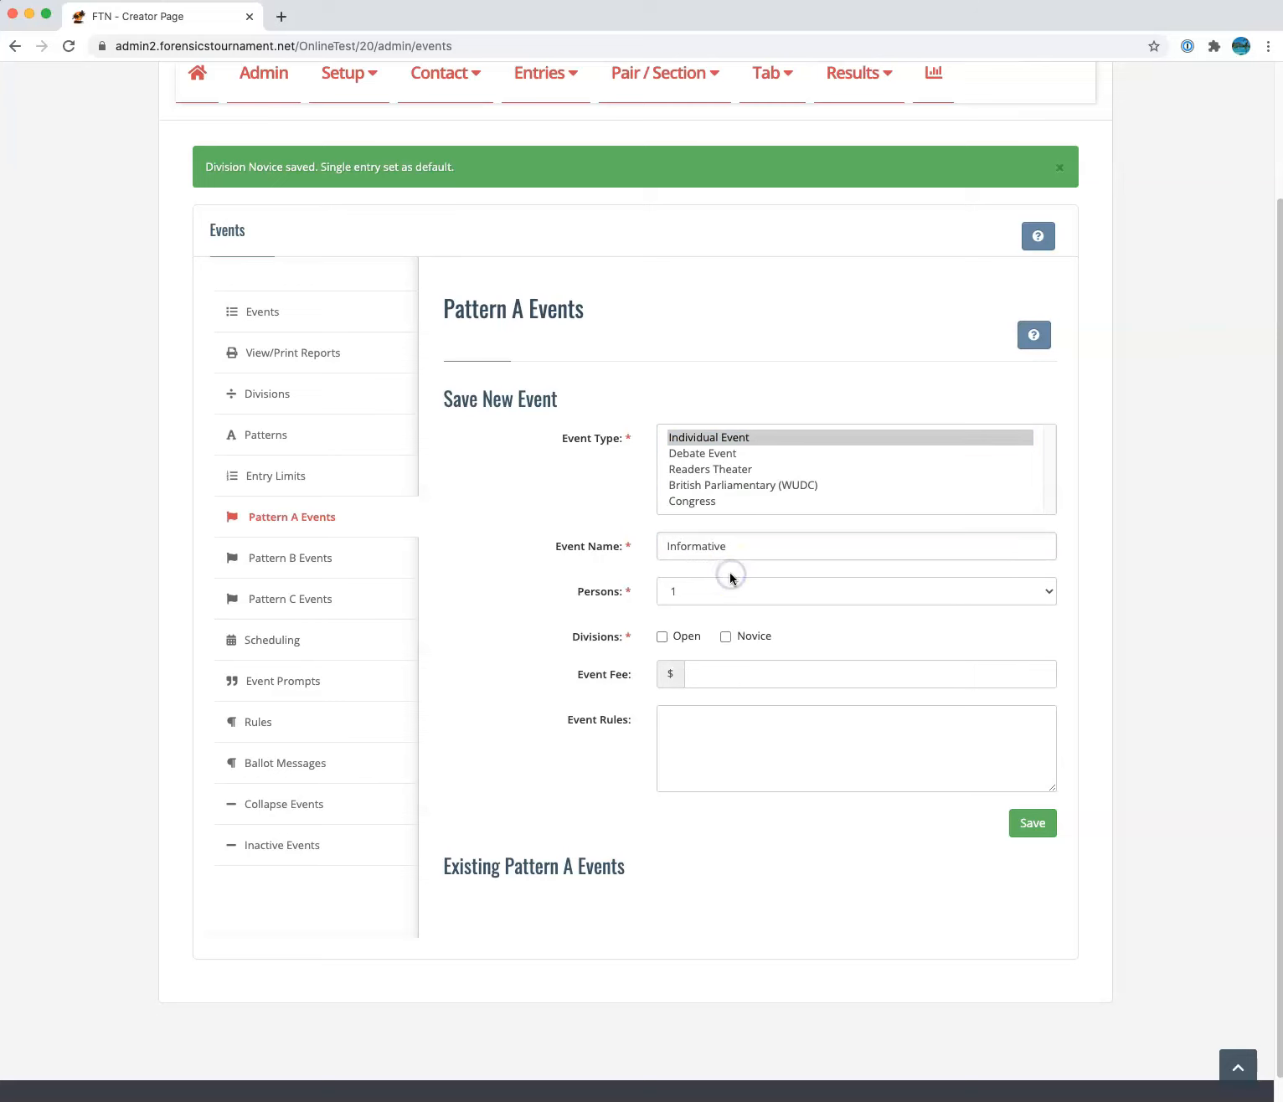
pyautogui.click(632, 597)
pyautogui.click(677, 596)
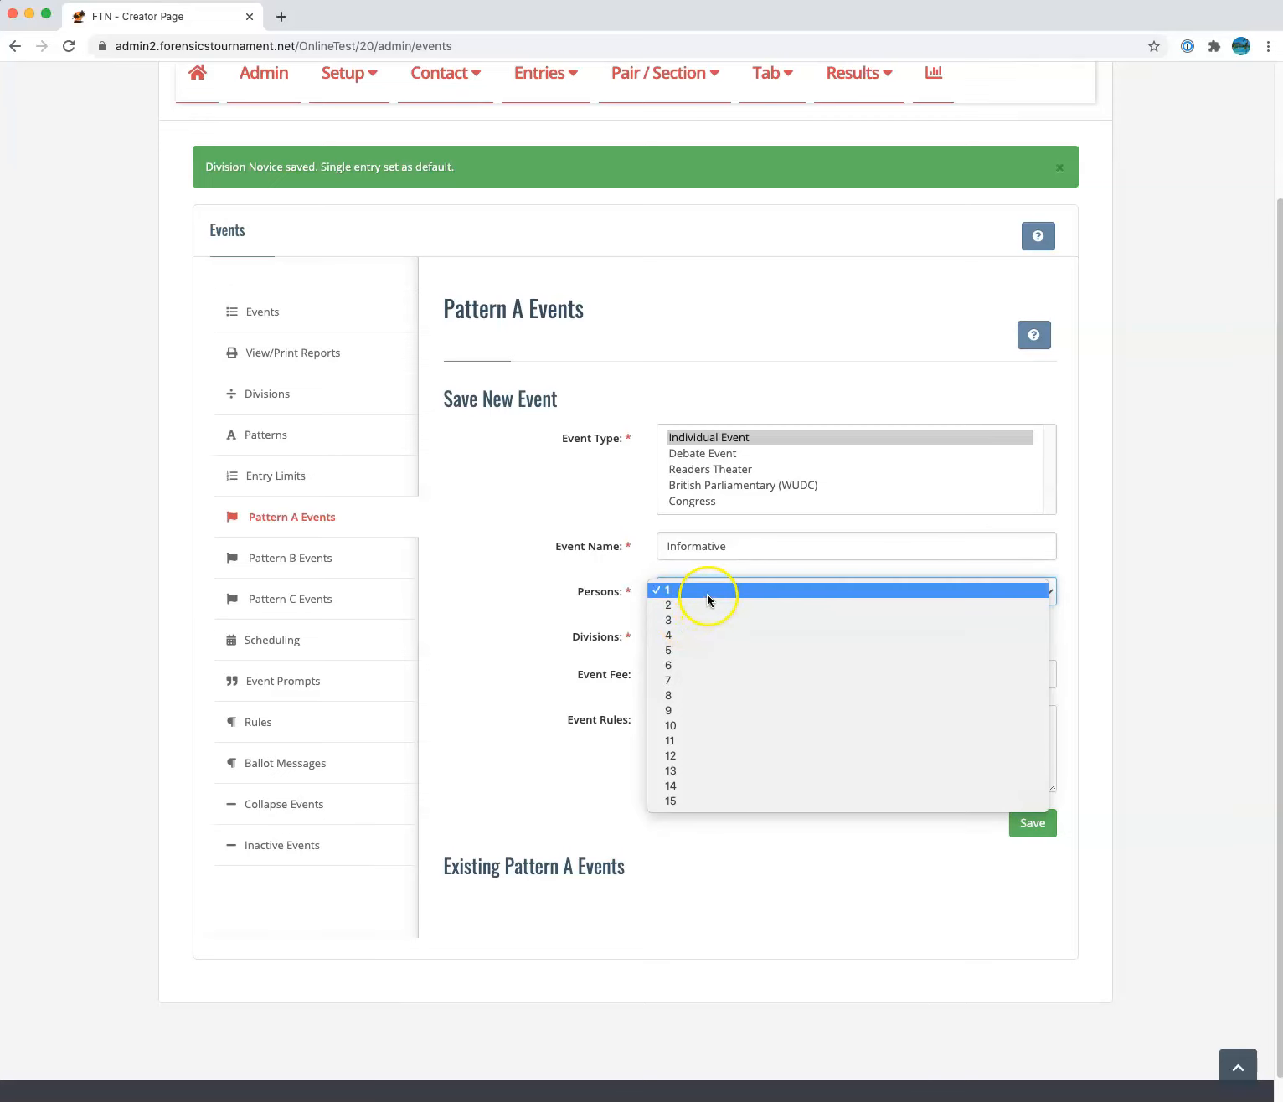
pyautogui.click(707, 590)
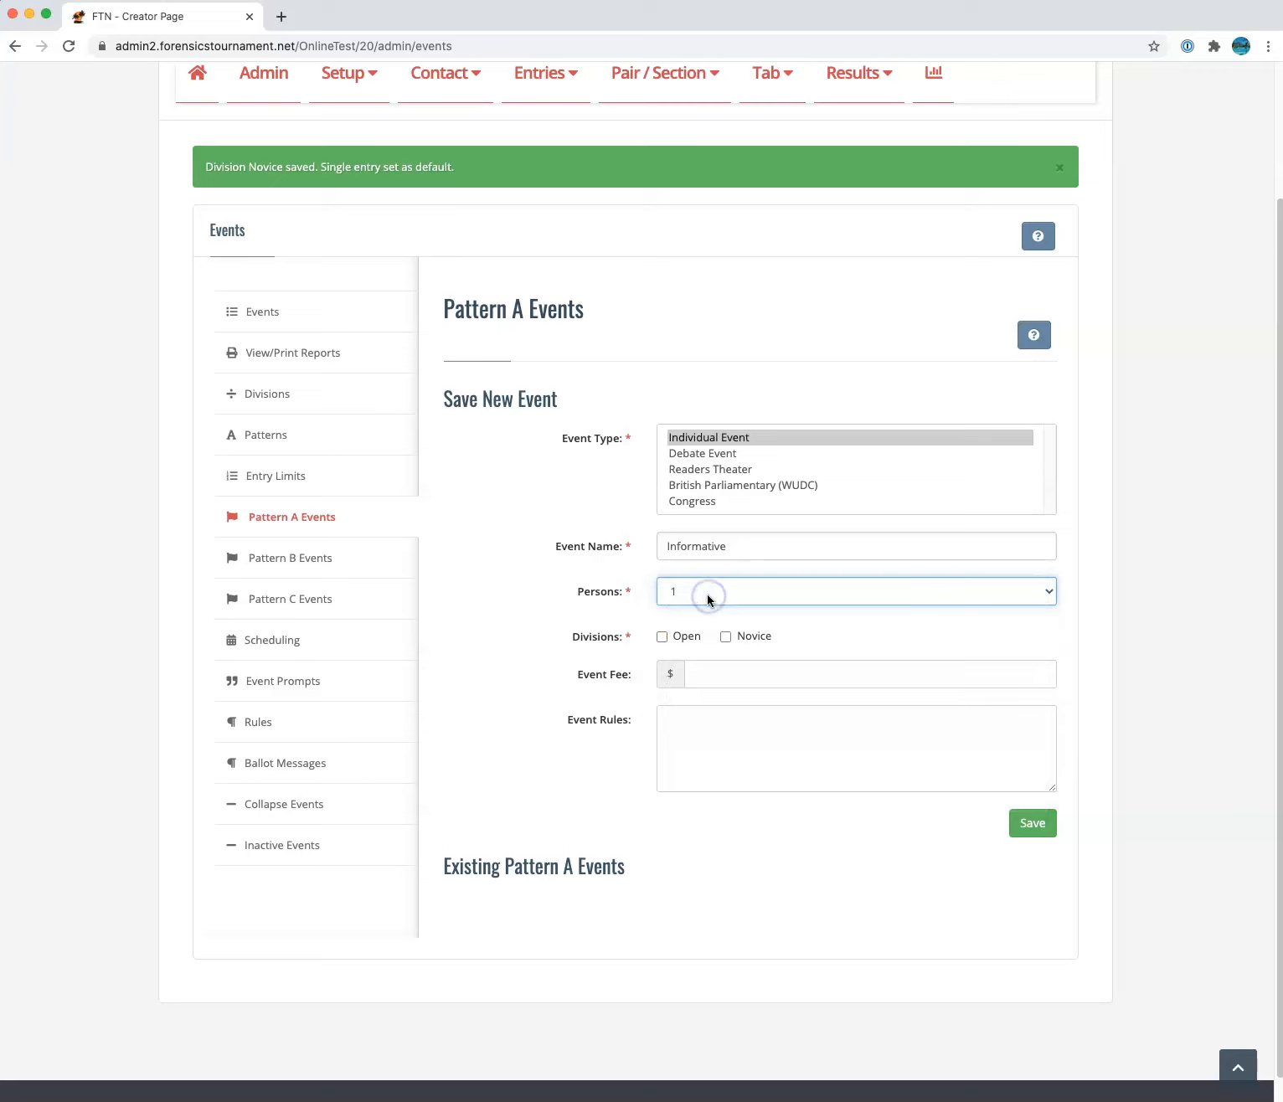
# Offer Informative in the Open and Novice divisions at a $15 fee and save
pyautogui.click(662, 637)
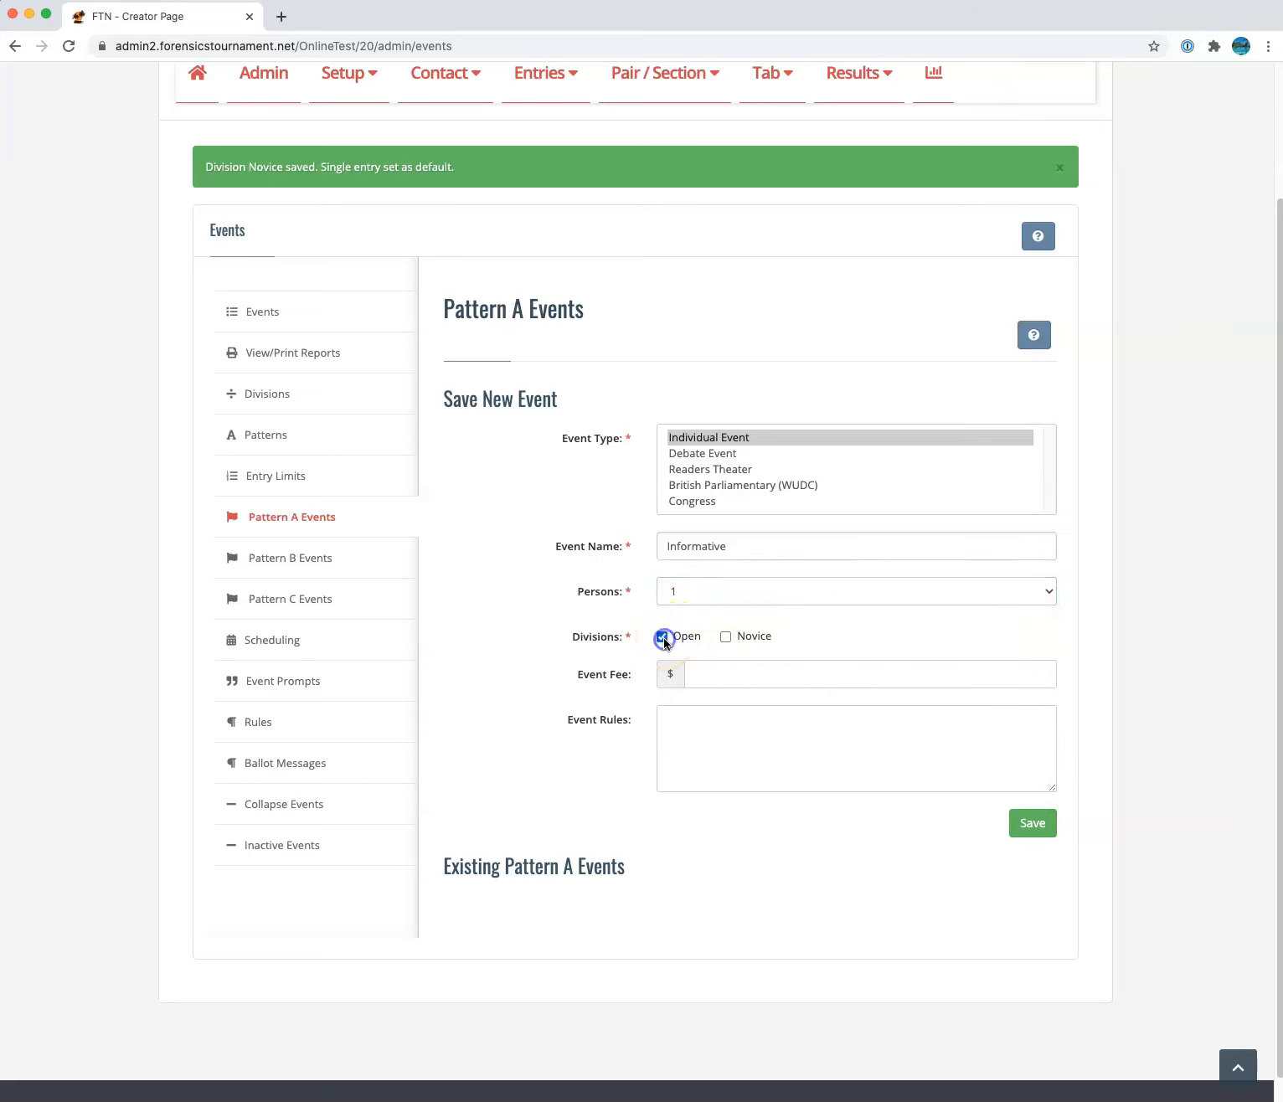
pyautogui.click(726, 639)
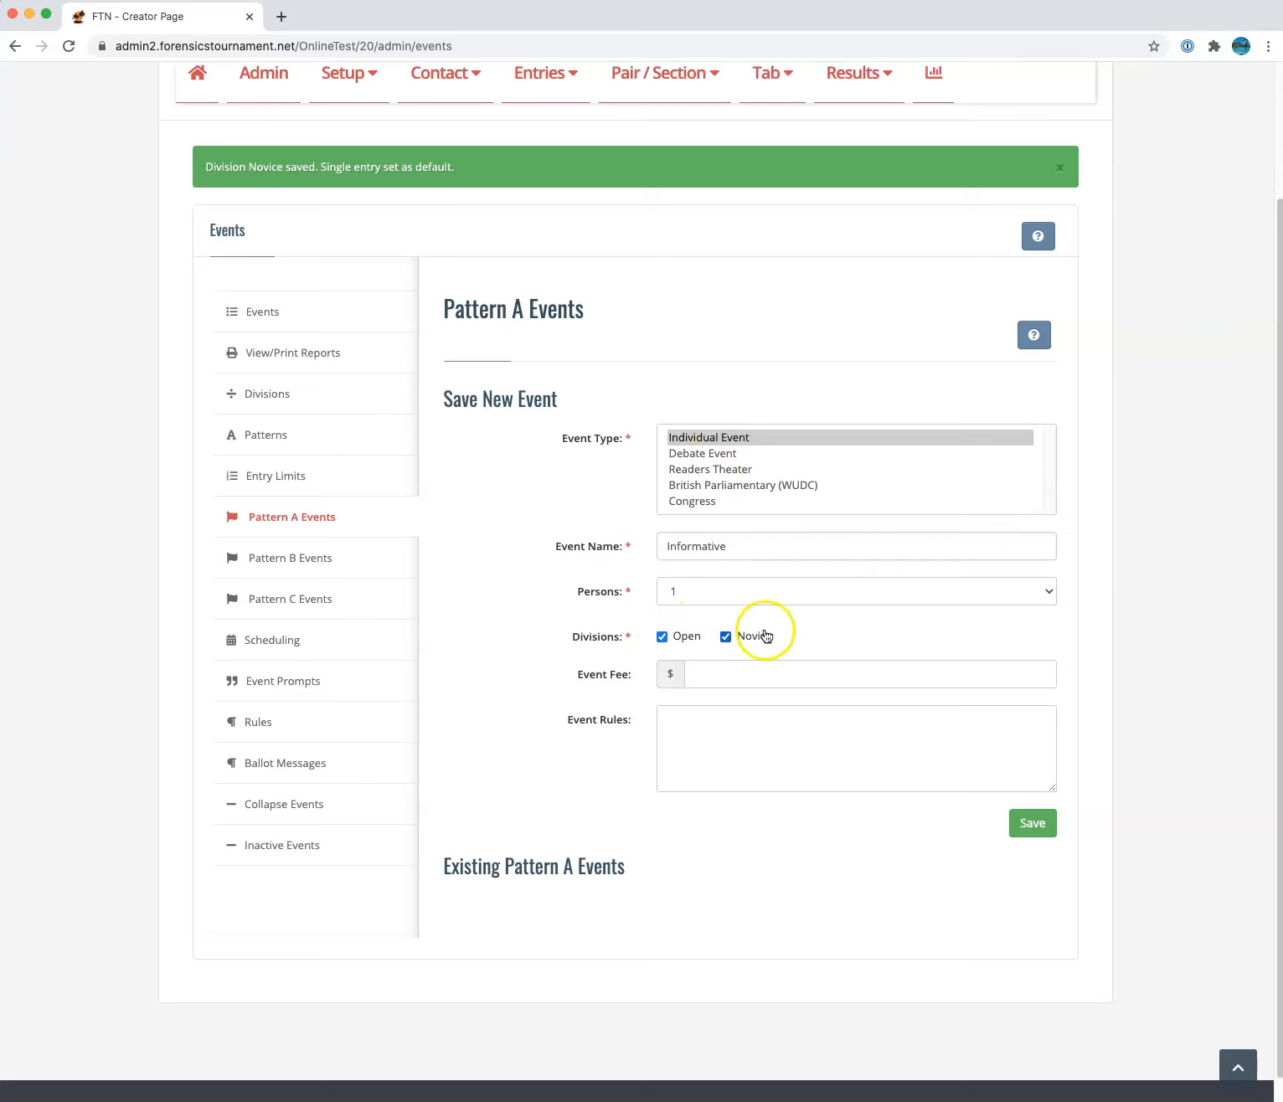
pyautogui.click(722, 673)
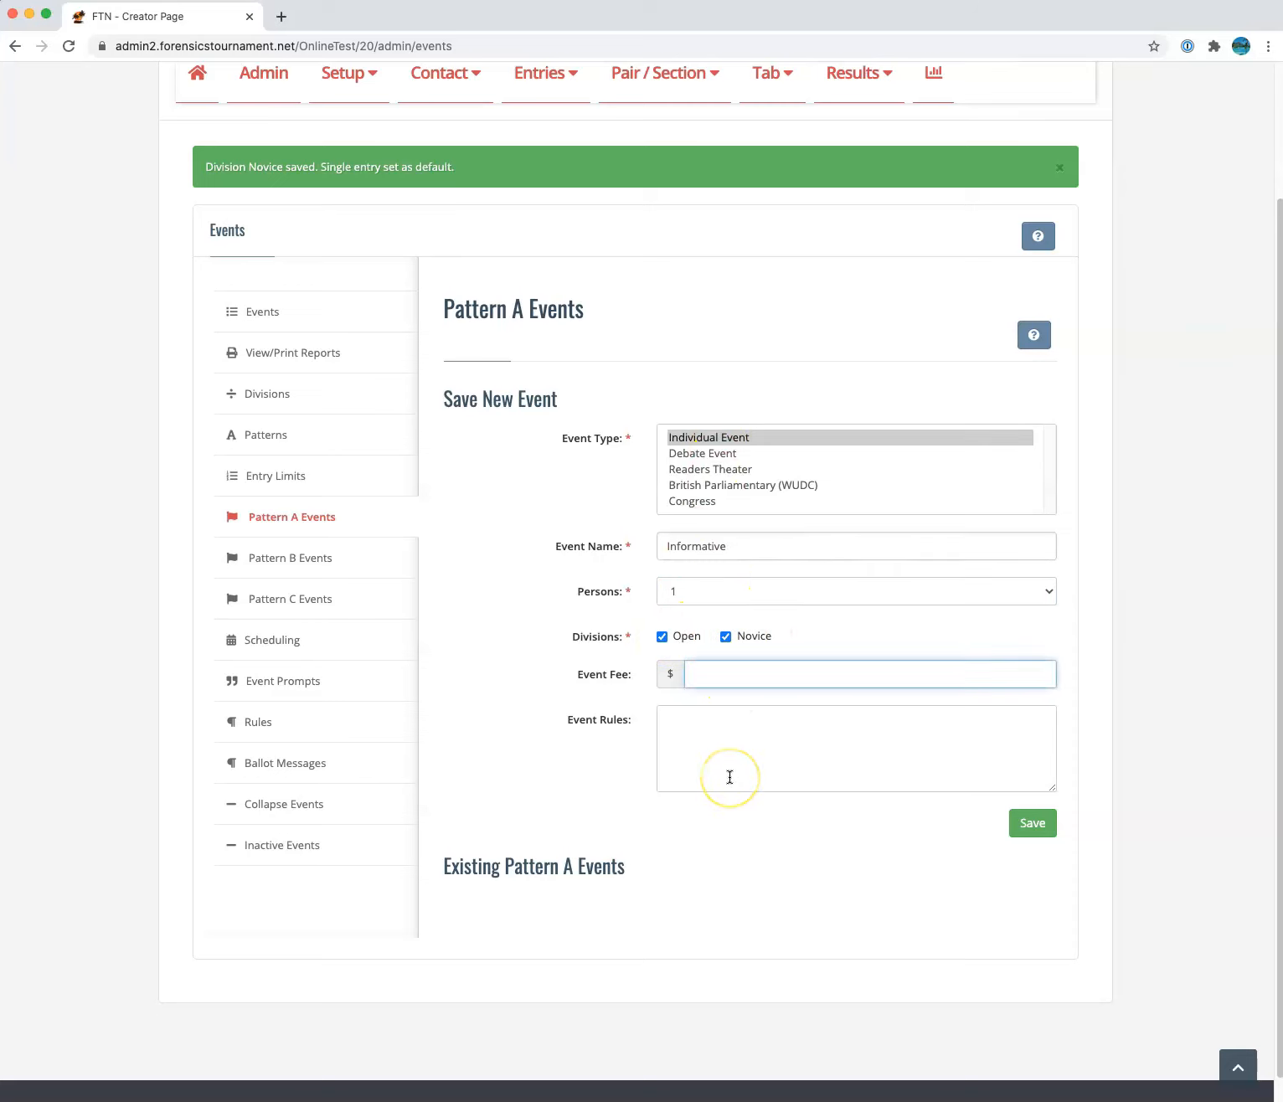
pyautogui.click(738, 729)
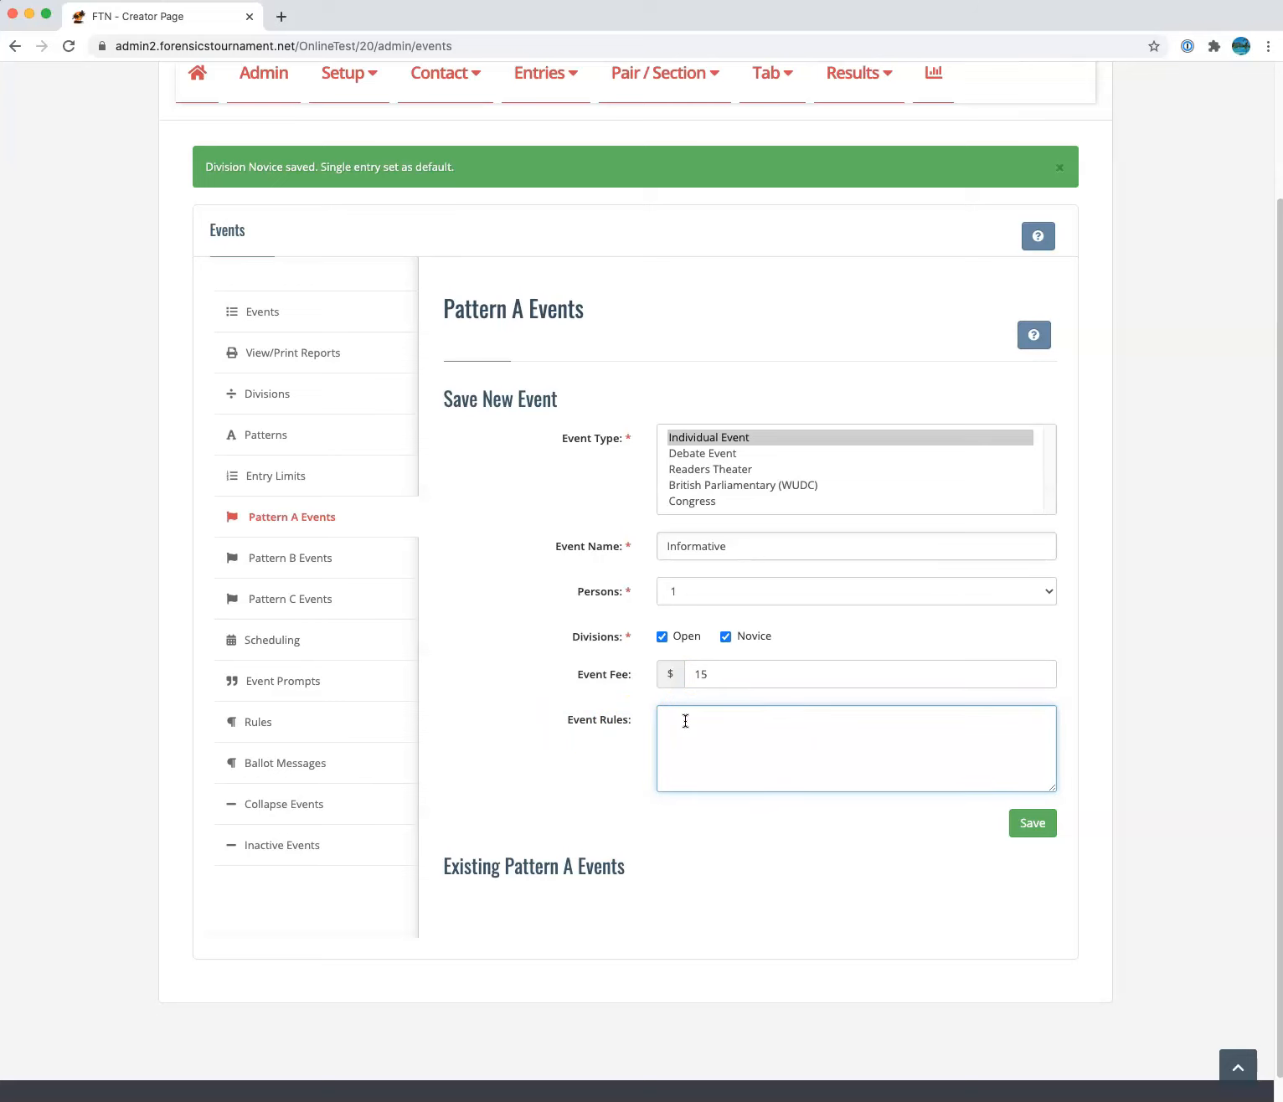
pyautogui.click(1037, 824)
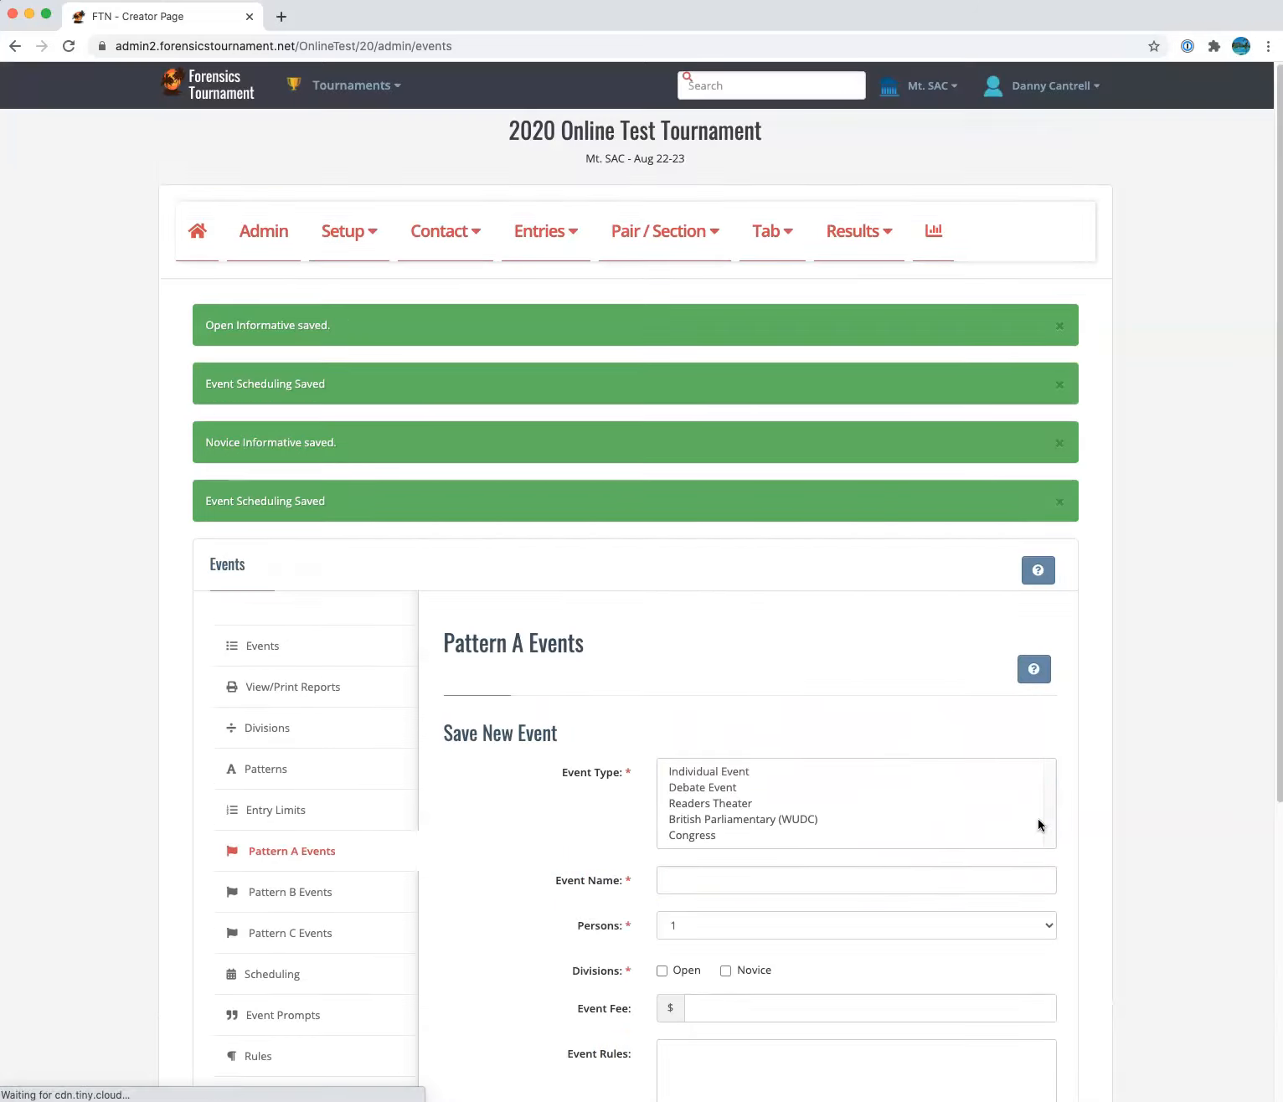
# Dismiss the green Informative and Event Scheduling save confirmations
pyautogui.moveTo(205, 329); pyautogui.dragTo(365, 338)
pyautogui.moveTo(201, 388); pyautogui.dragTo(332, 393)
pyautogui.click(332, 393)
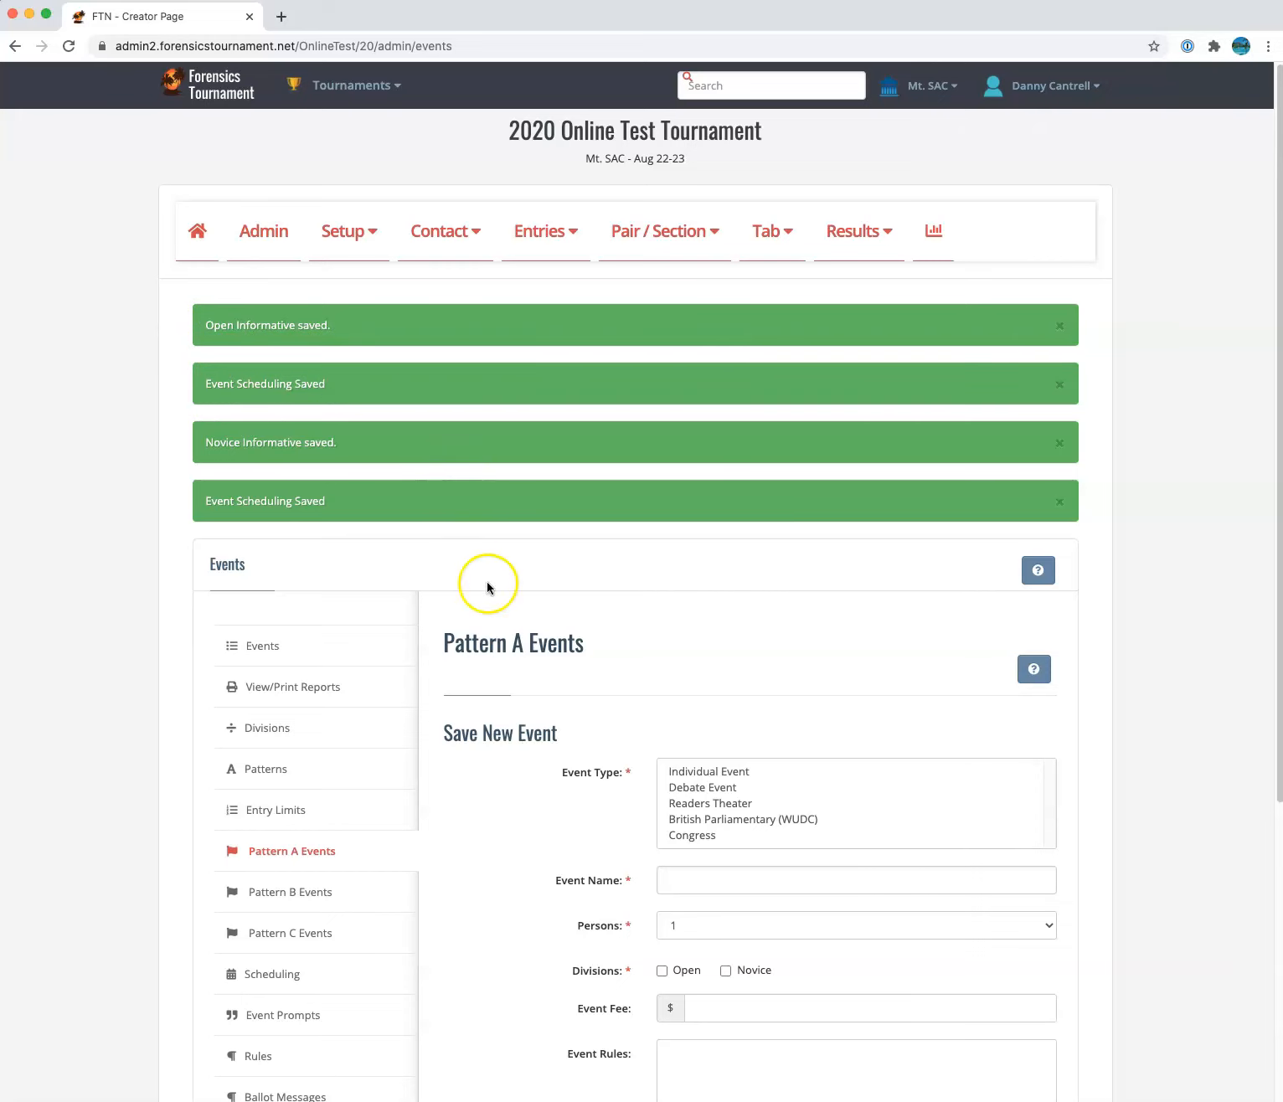
pyautogui.moveTo(510, 643); pyautogui.dragTo(612, 652)
pyautogui.click(612, 652)
pyautogui.click(1060, 326)
pyautogui.click(1059, 326)
pyautogui.click(1059, 326)
pyautogui.click(1059, 326)
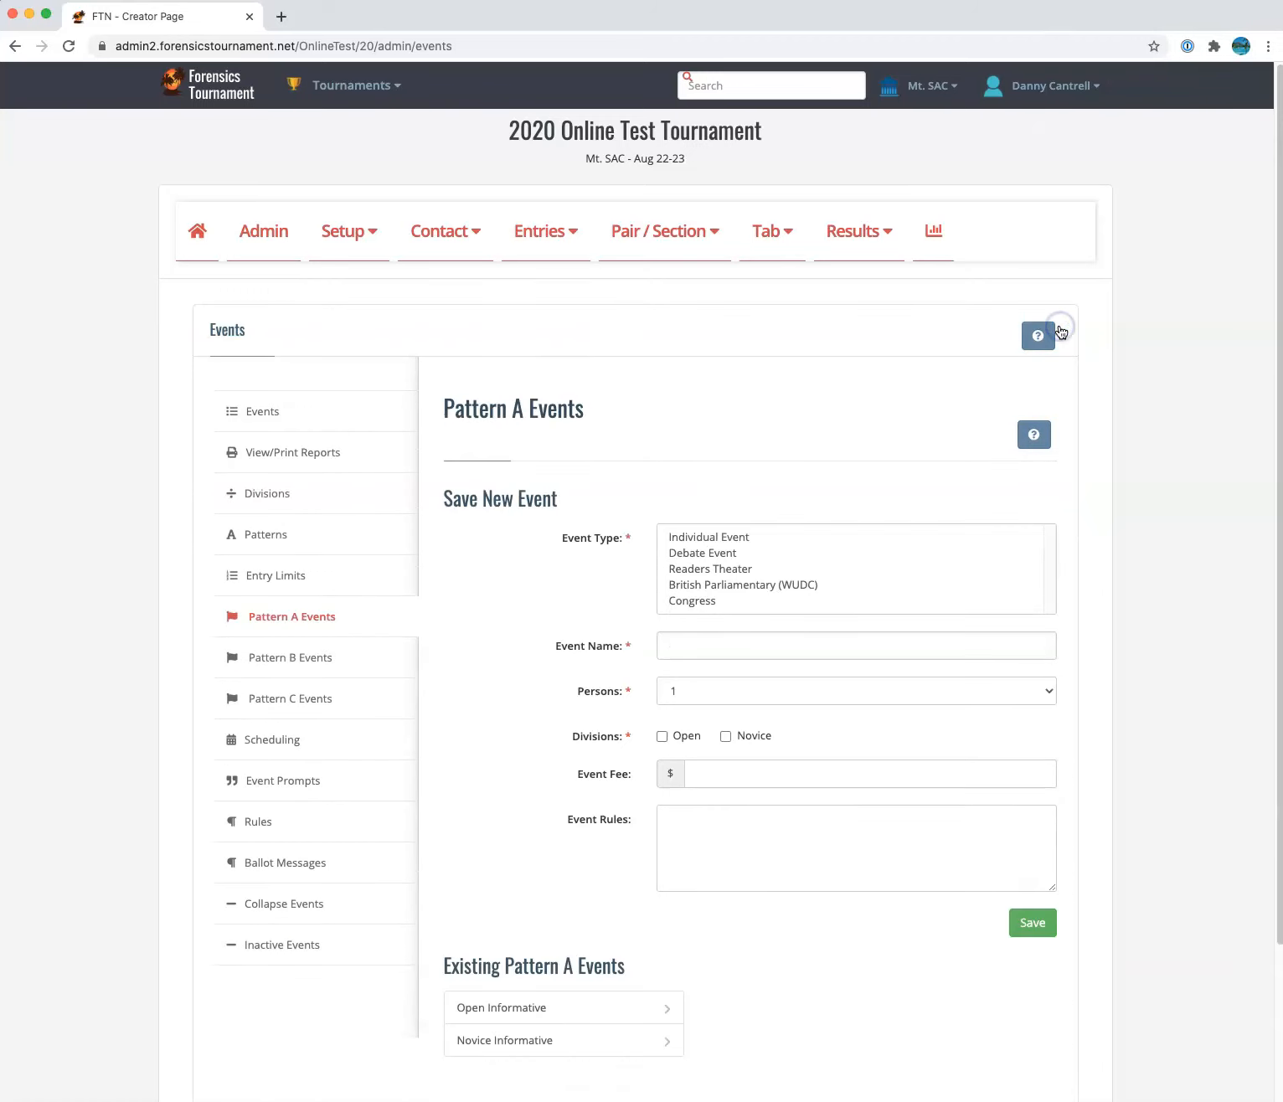
# Look over the Pattern B and Pattern C events pages and the Event Scheduling page
pyautogui.click(330, 651)
pyautogui.click(330, 691)
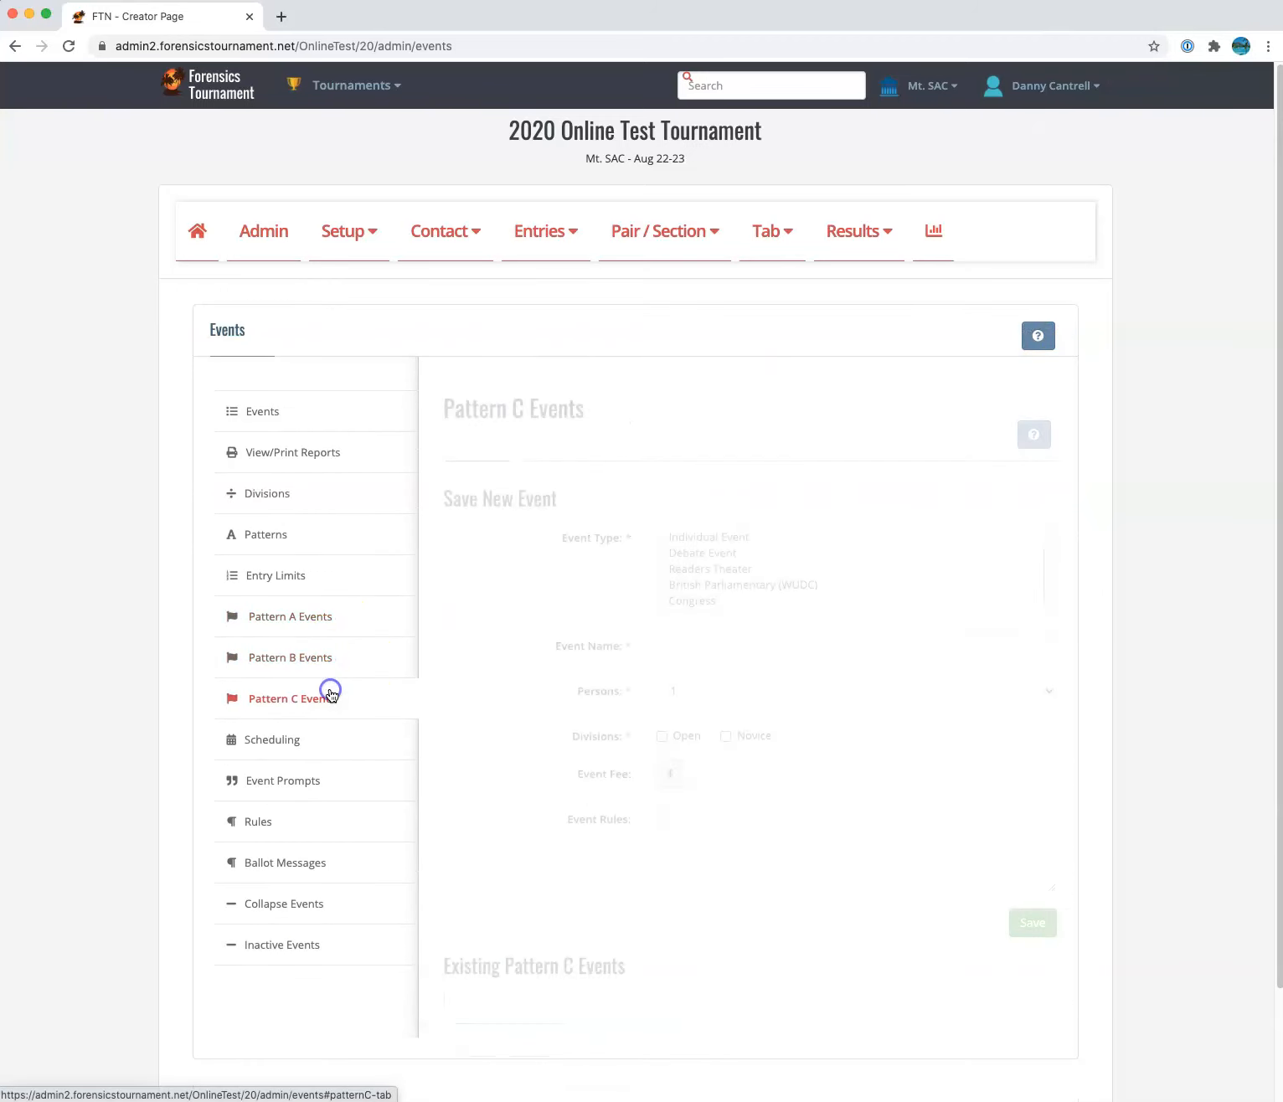
pyautogui.click(320, 739)
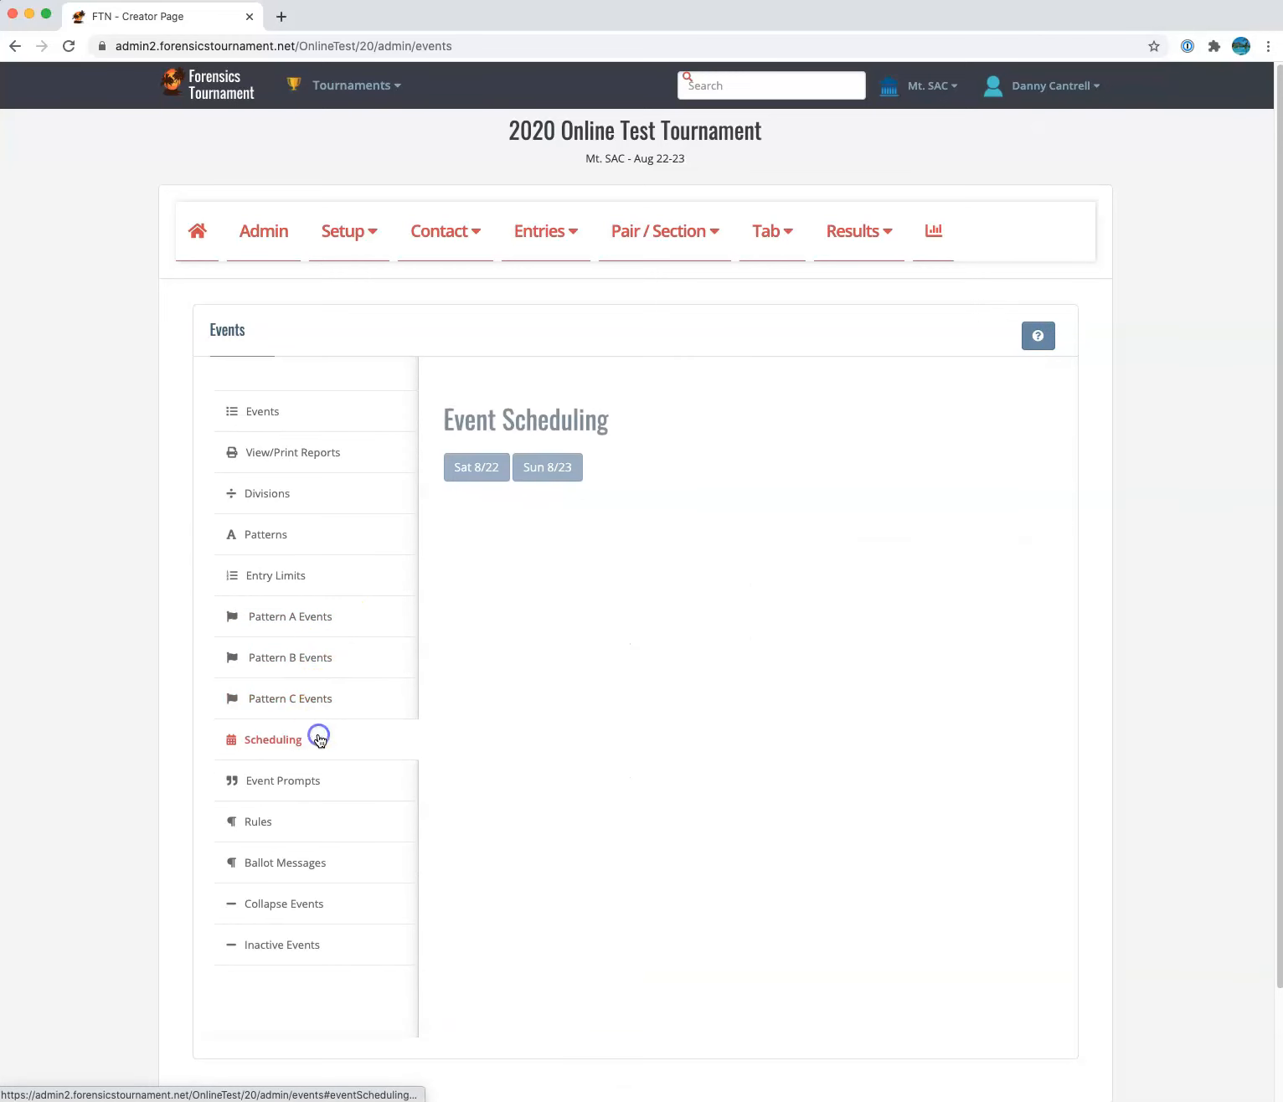
# Check the Sat 8/22 and Sun 8/23 event schedules, then view the Event Prompts page
pyautogui.click(474, 469)
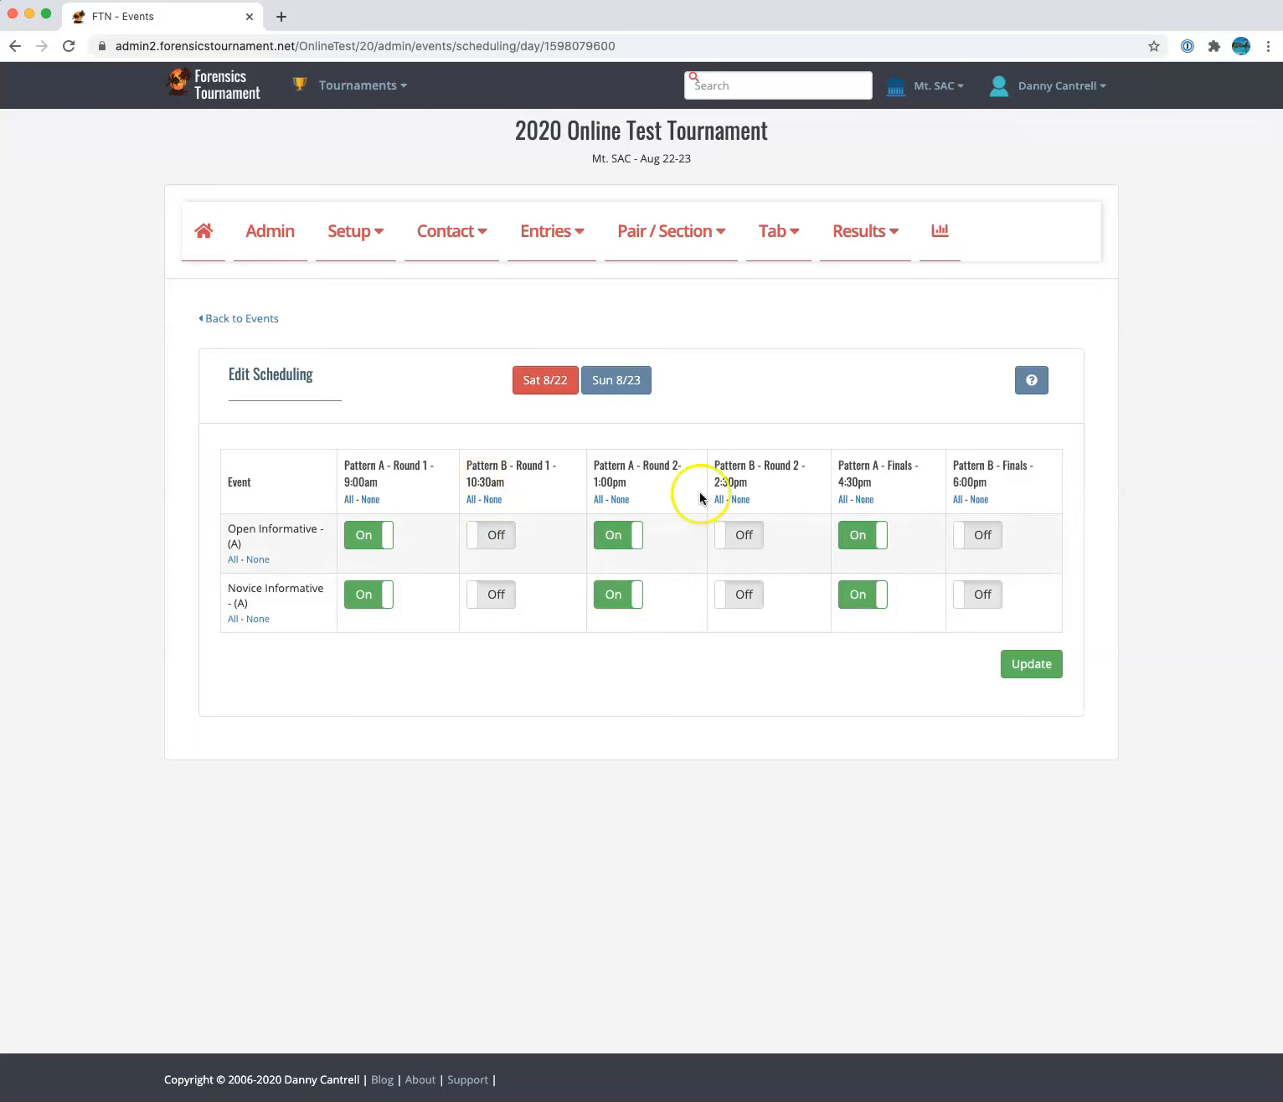
pyautogui.click(596, 384)
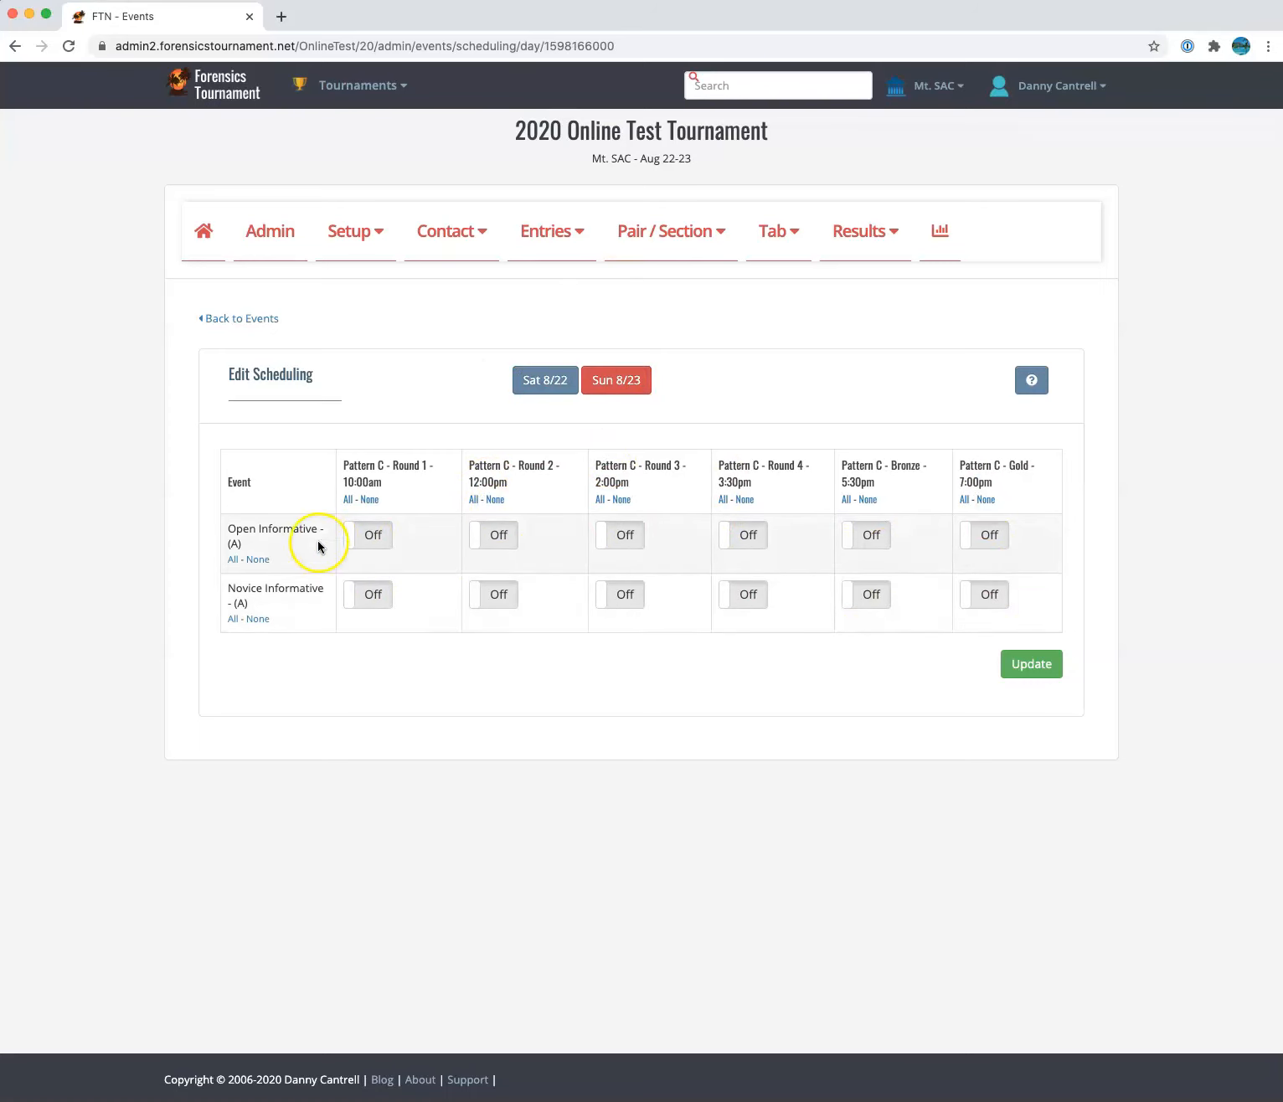
pyautogui.click(229, 319)
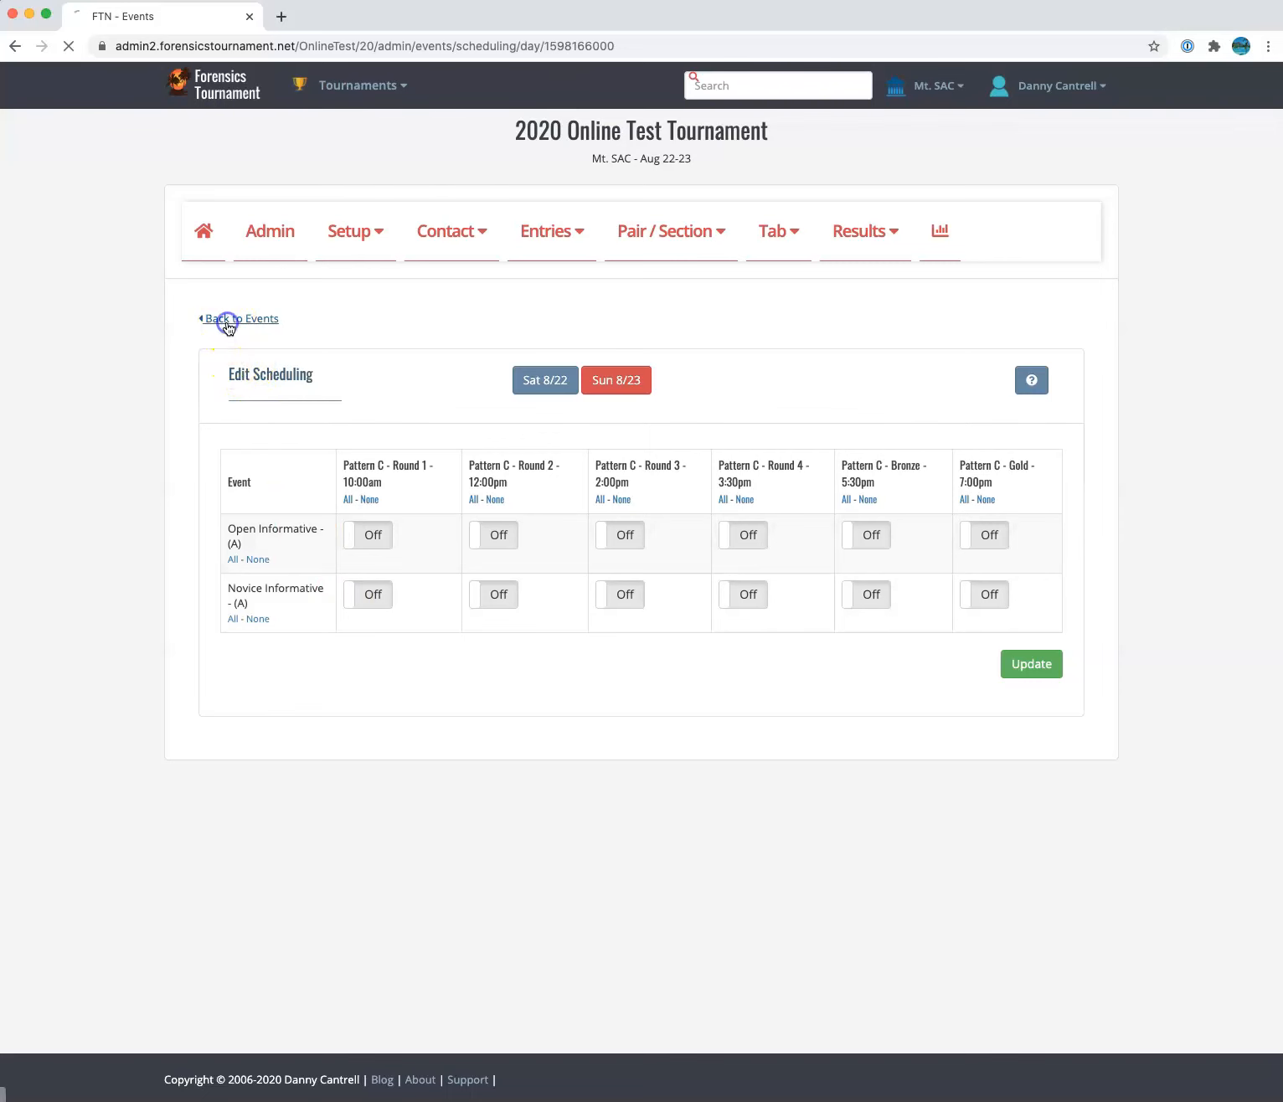
pyautogui.click(314, 779)
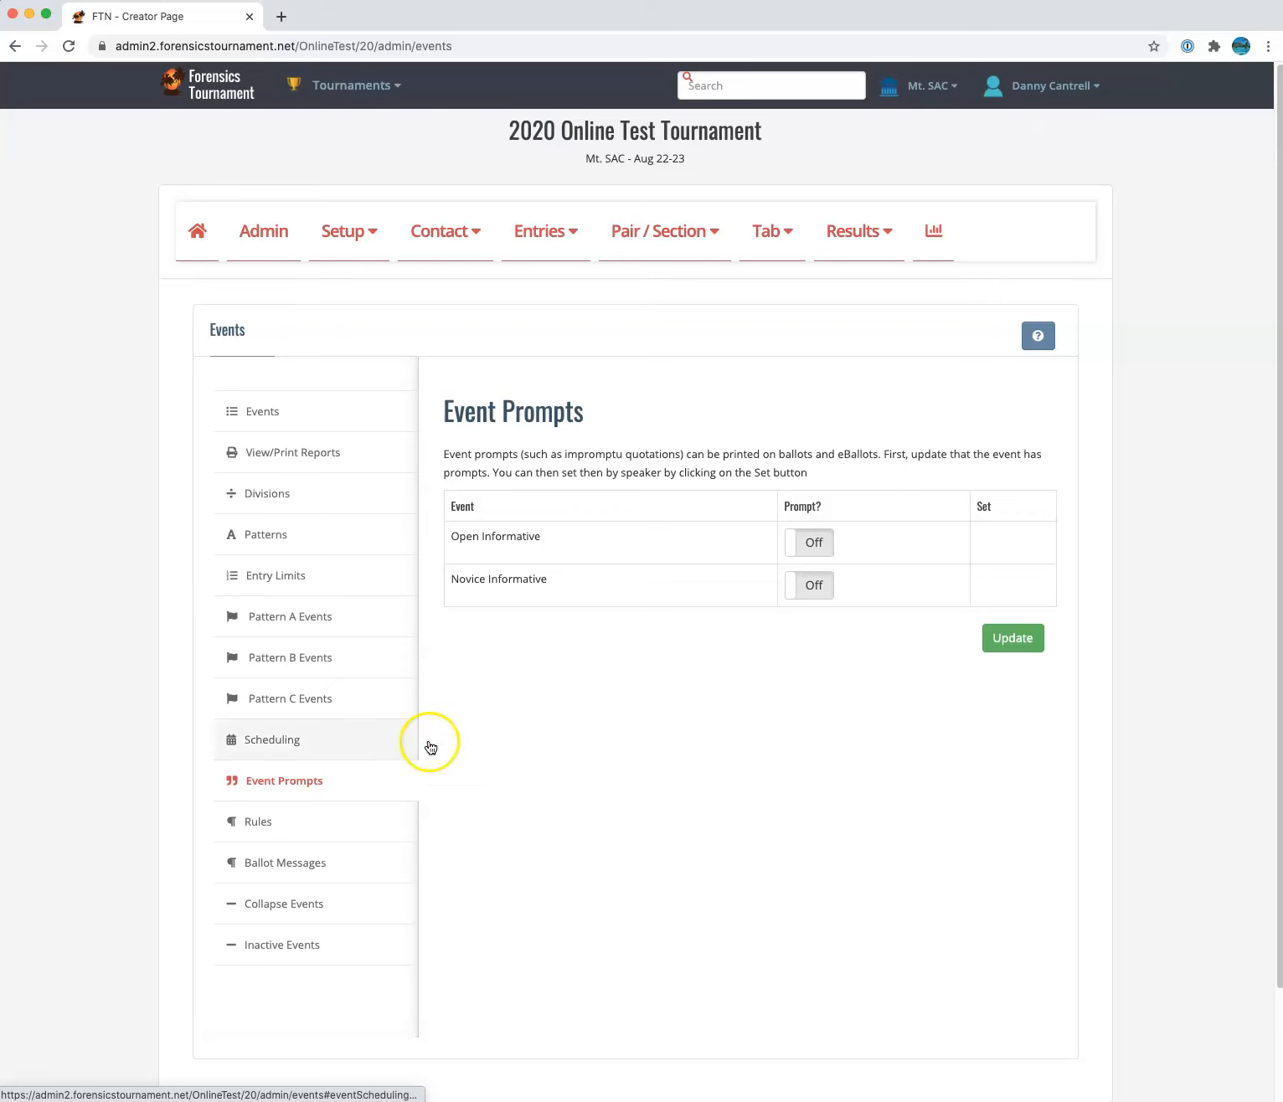
# Leave Novice Informative prompts off, view the rules and ballot messages, and return to Admin
pyautogui.click(820, 583)
pyautogui.click(821, 584)
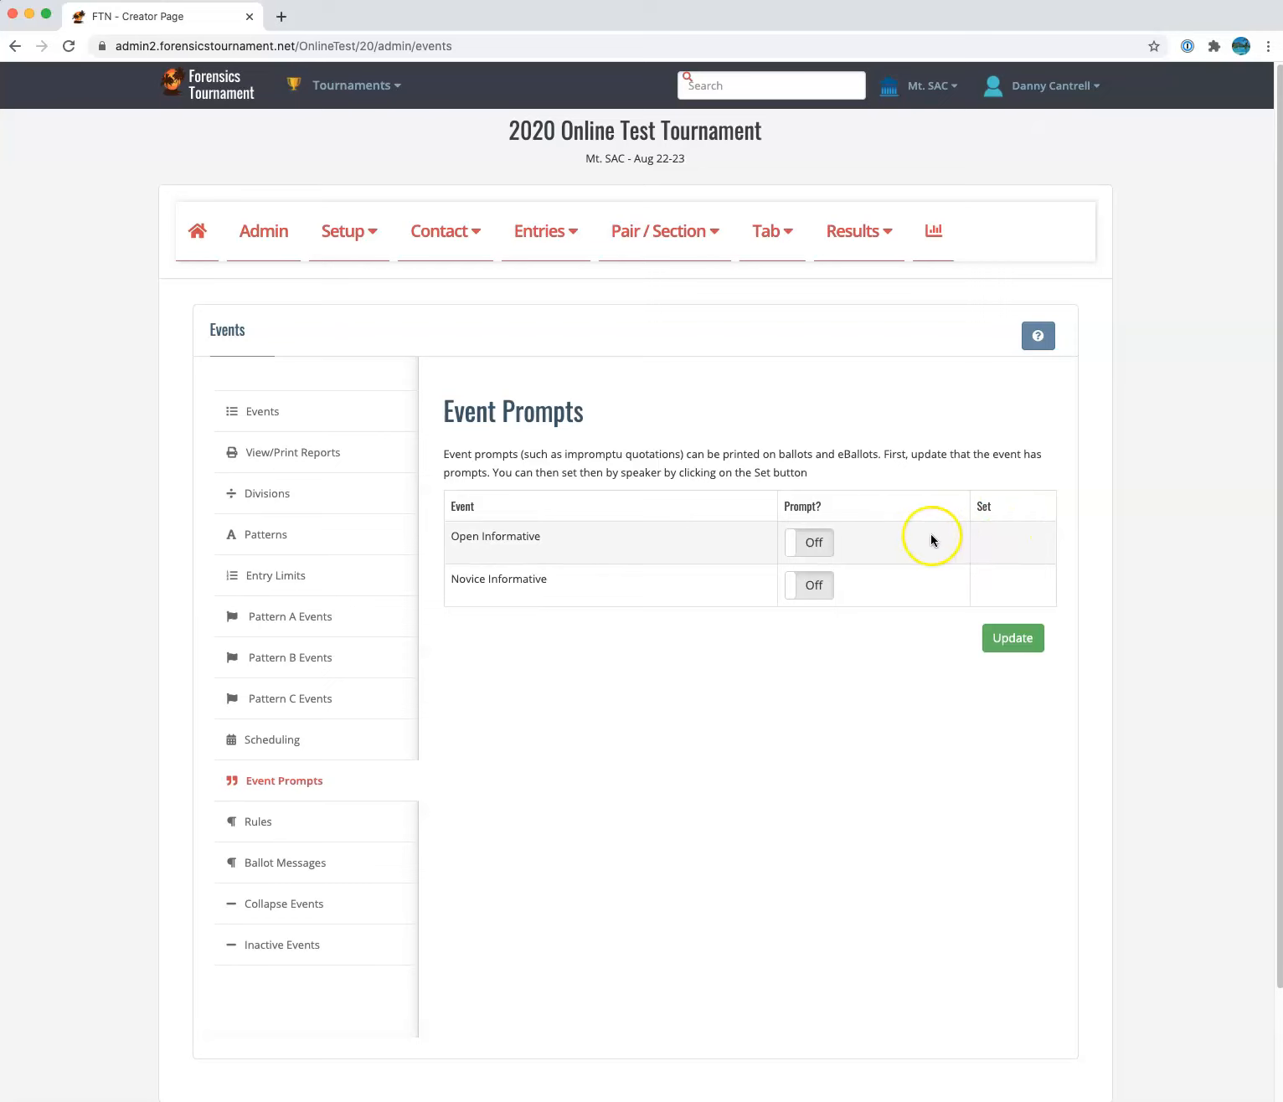
pyautogui.click(342, 817)
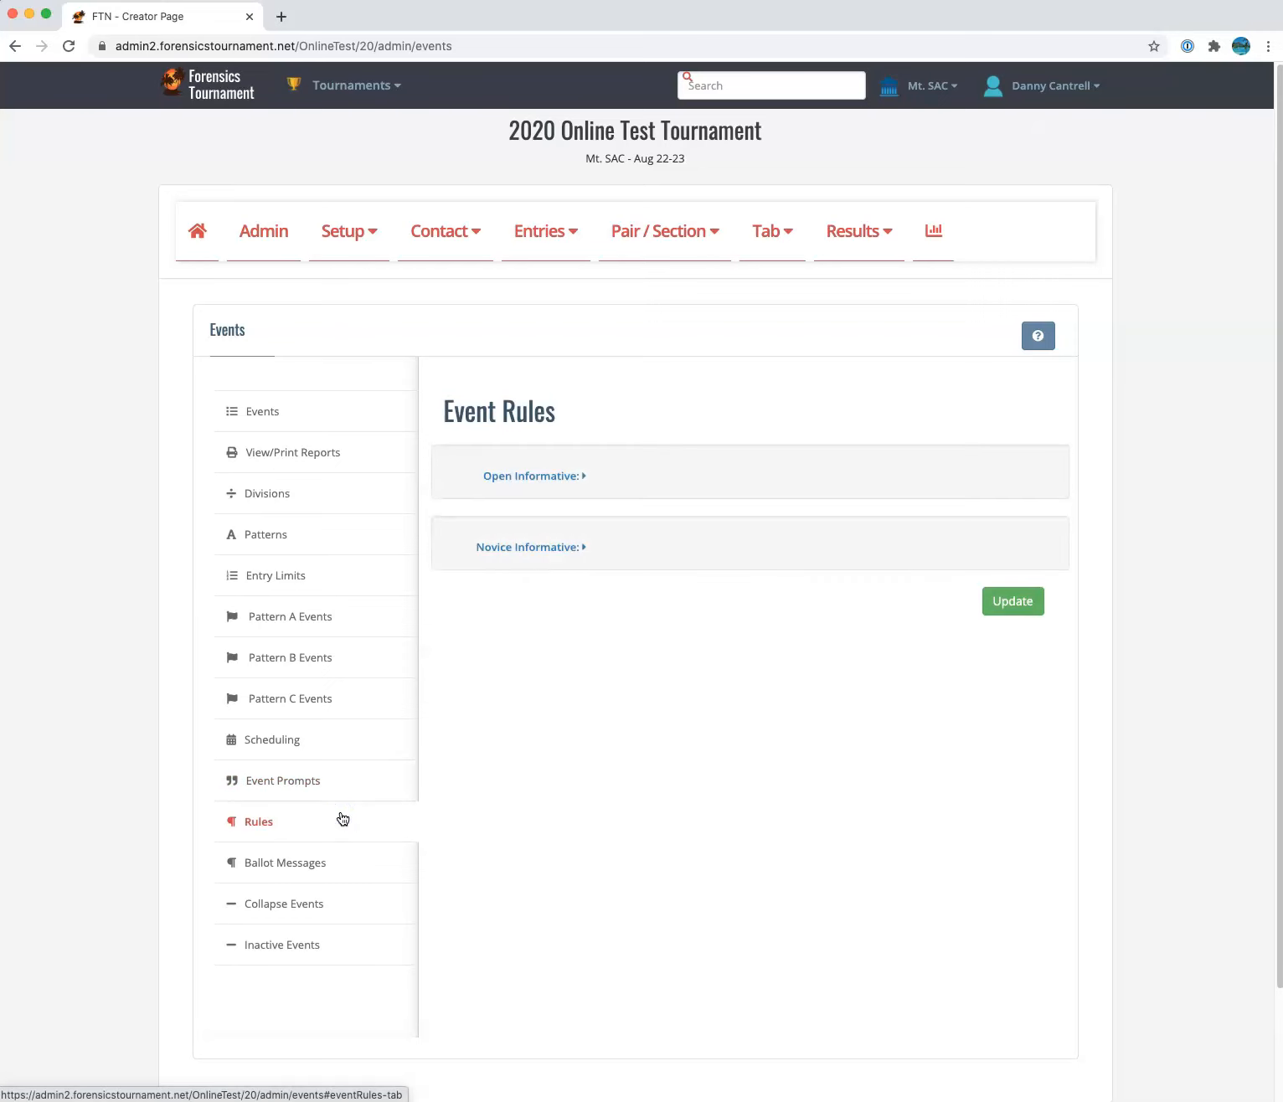
pyautogui.click(331, 866)
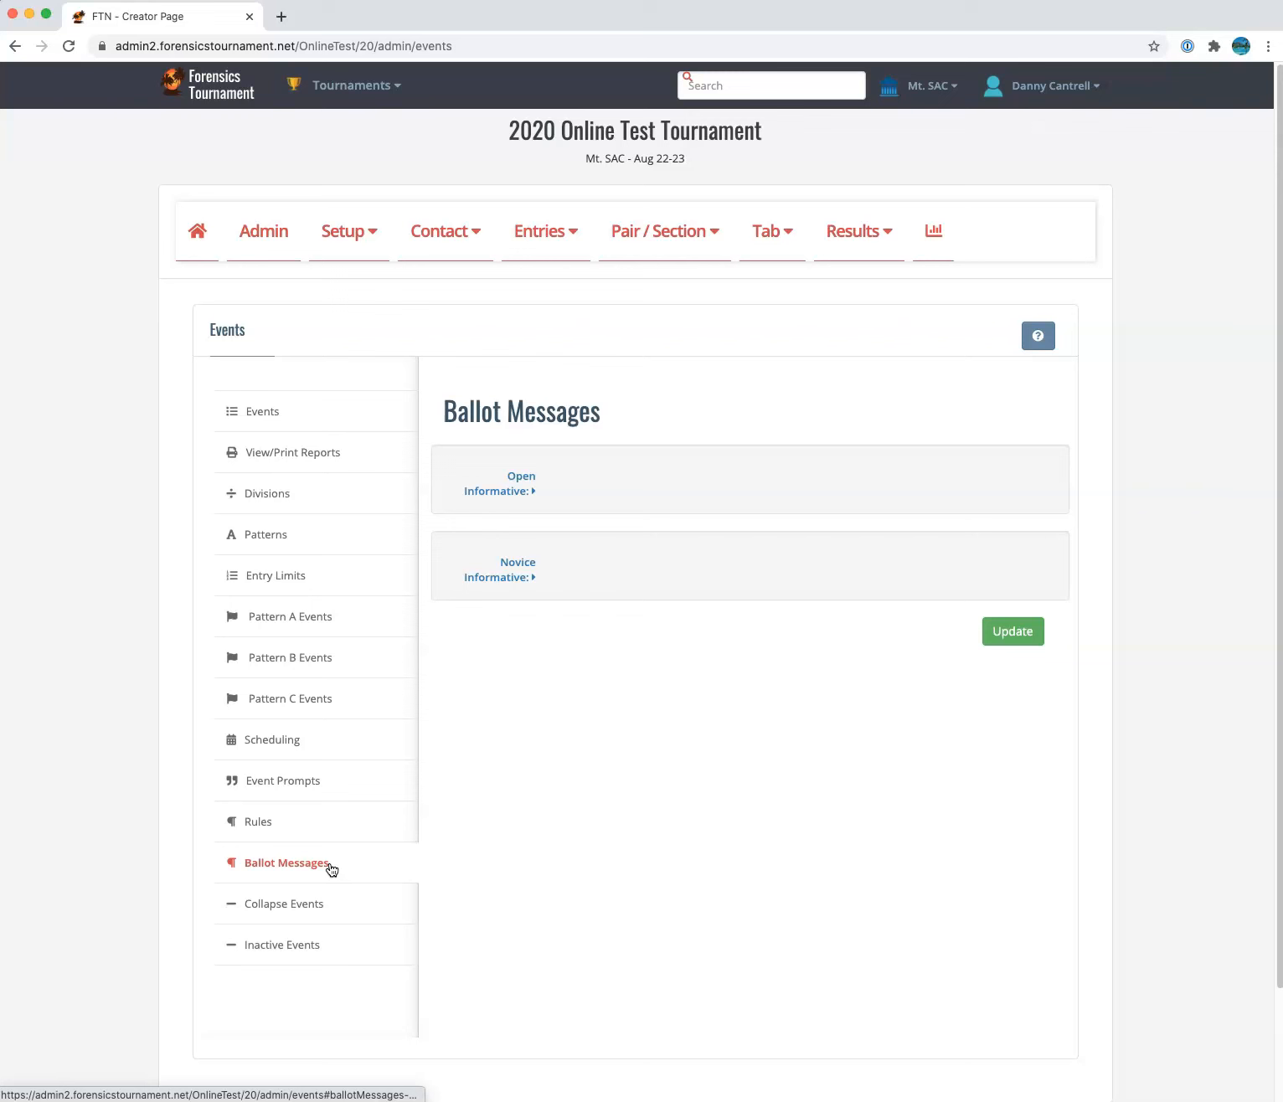
pyautogui.click(254, 238)
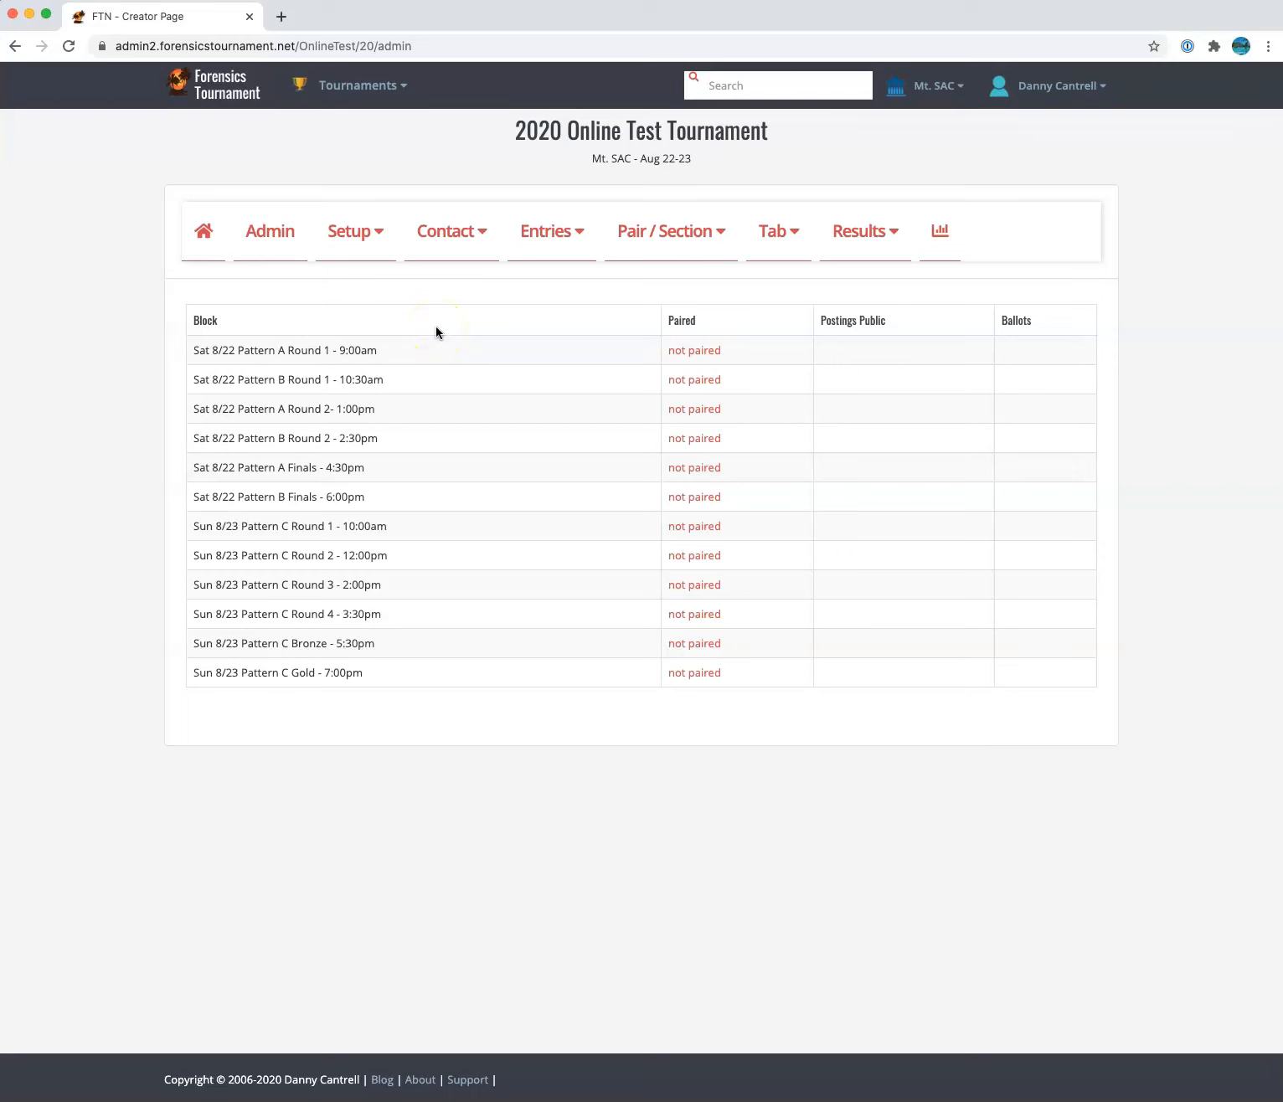
# Set Tournament Type to Online in the Tab Settings general tab and update
pyautogui.click(340, 251)
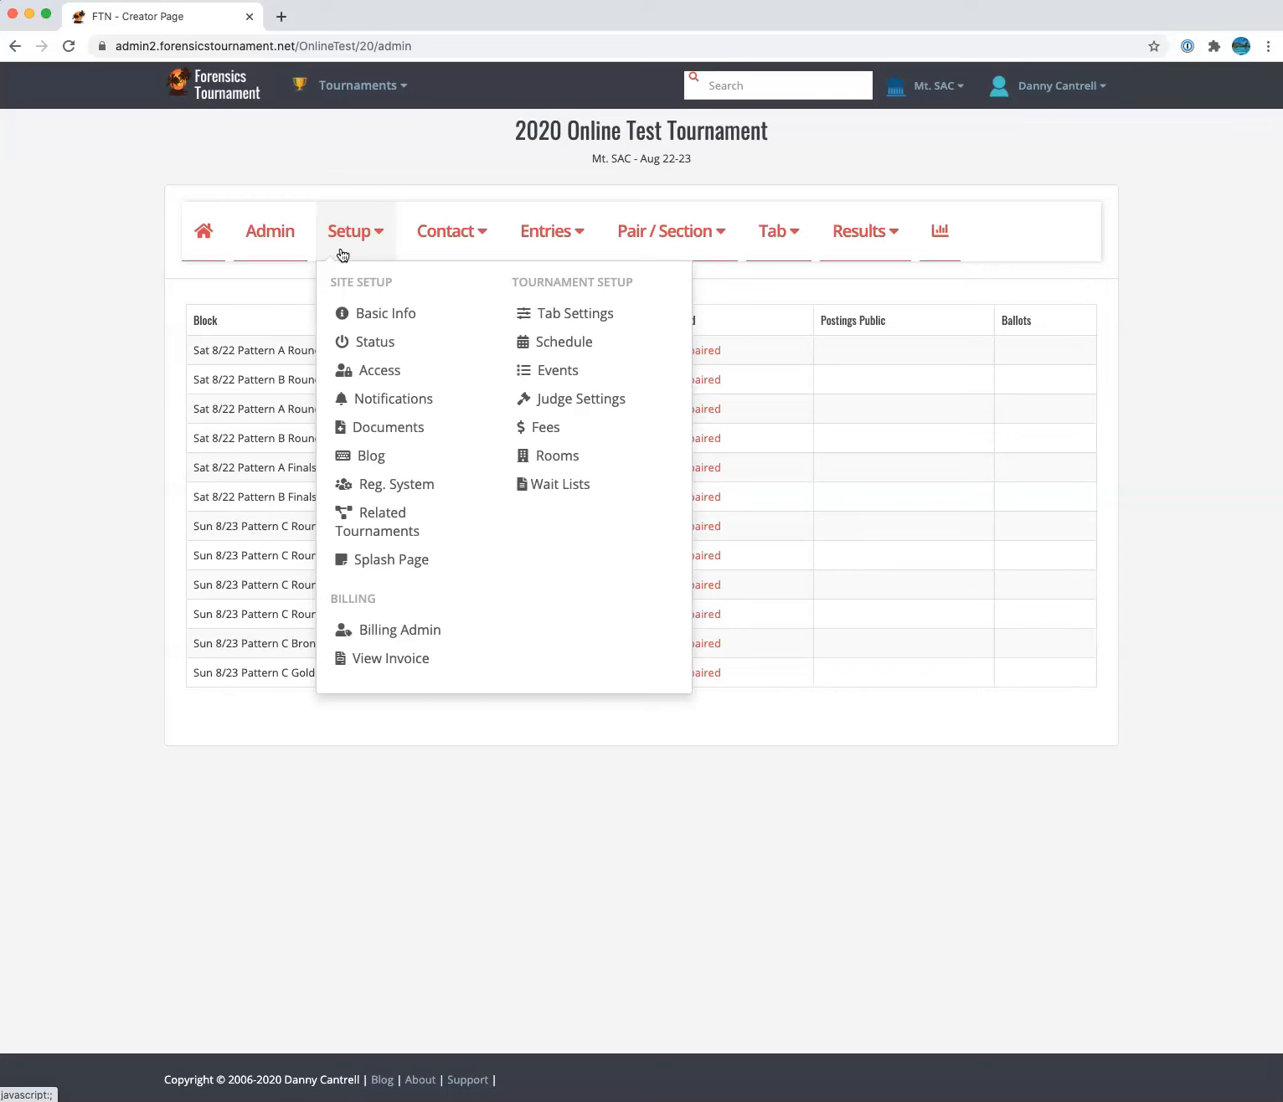
pyautogui.click(572, 319)
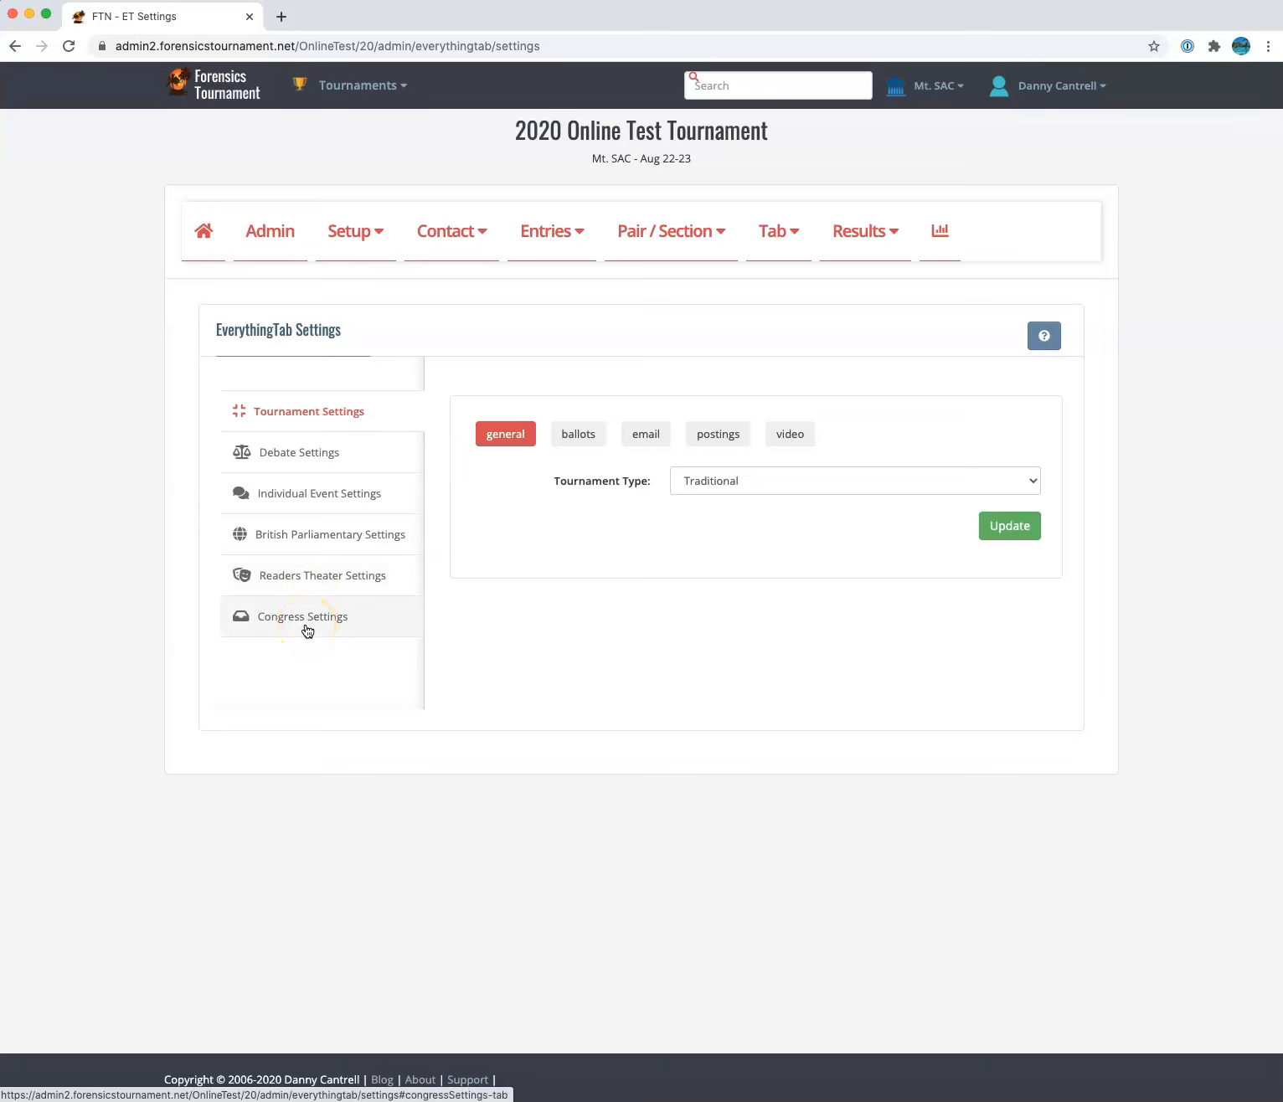
pyautogui.click(310, 411)
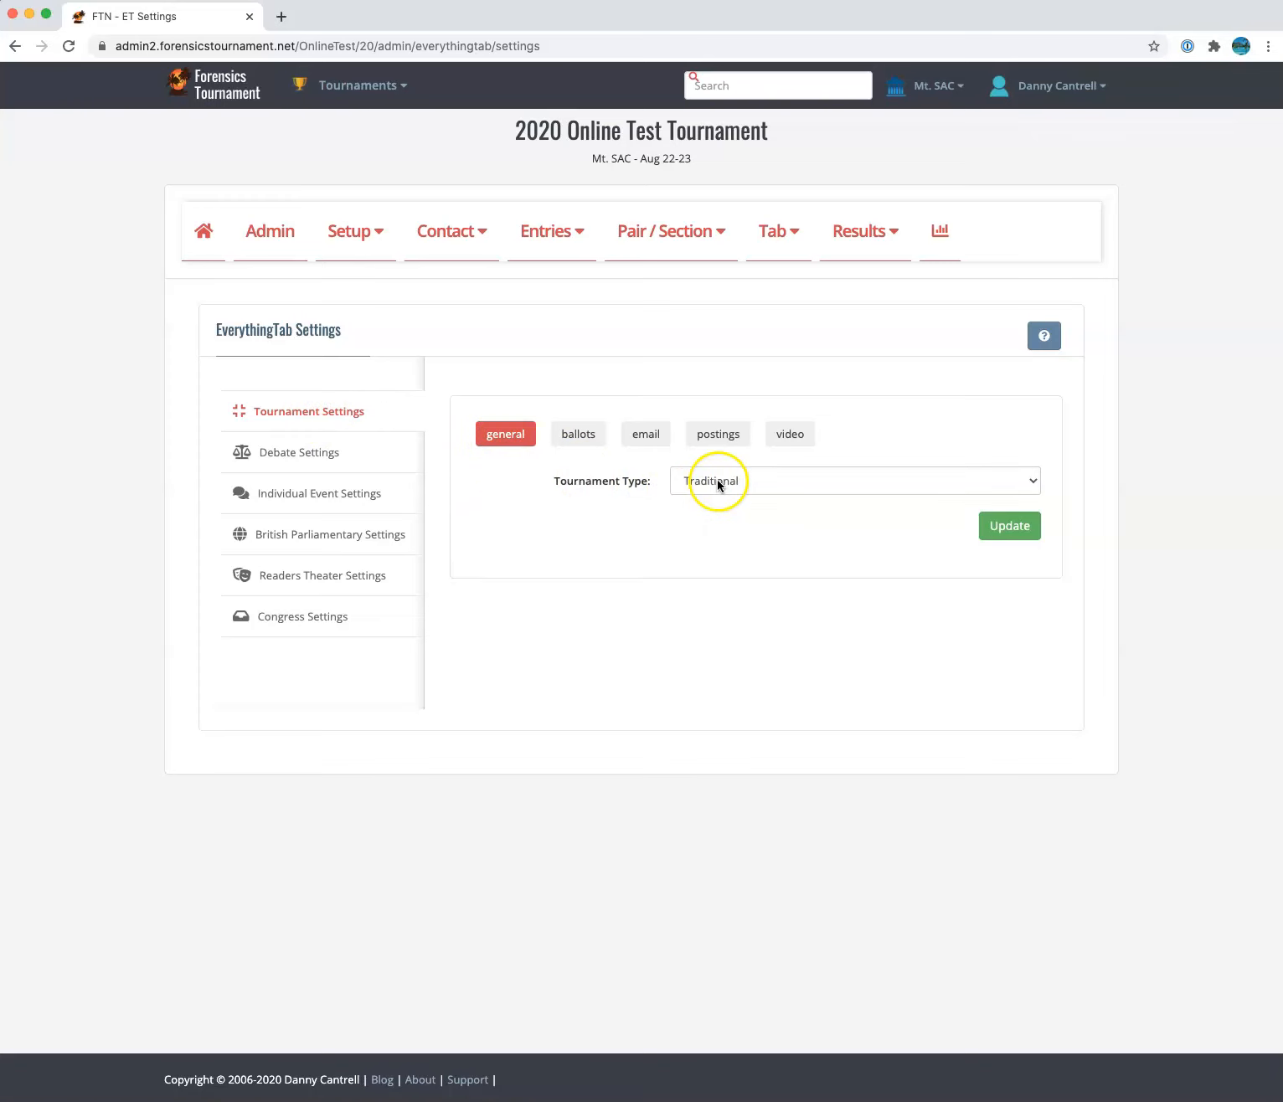
pyautogui.moveTo(612, 485)
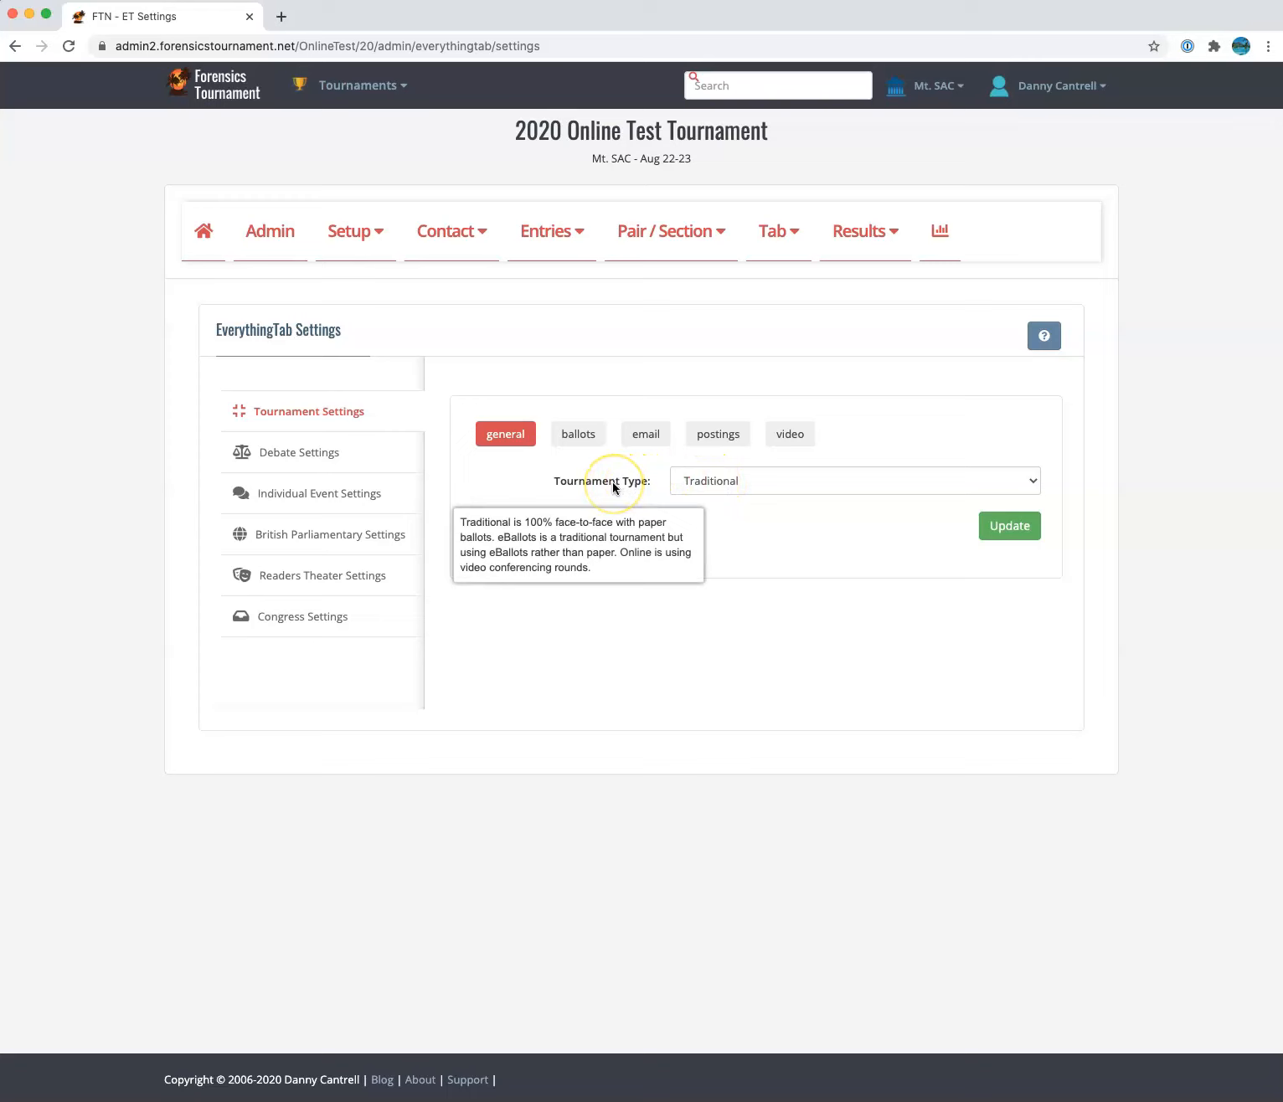
pyautogui.click(806, 479)
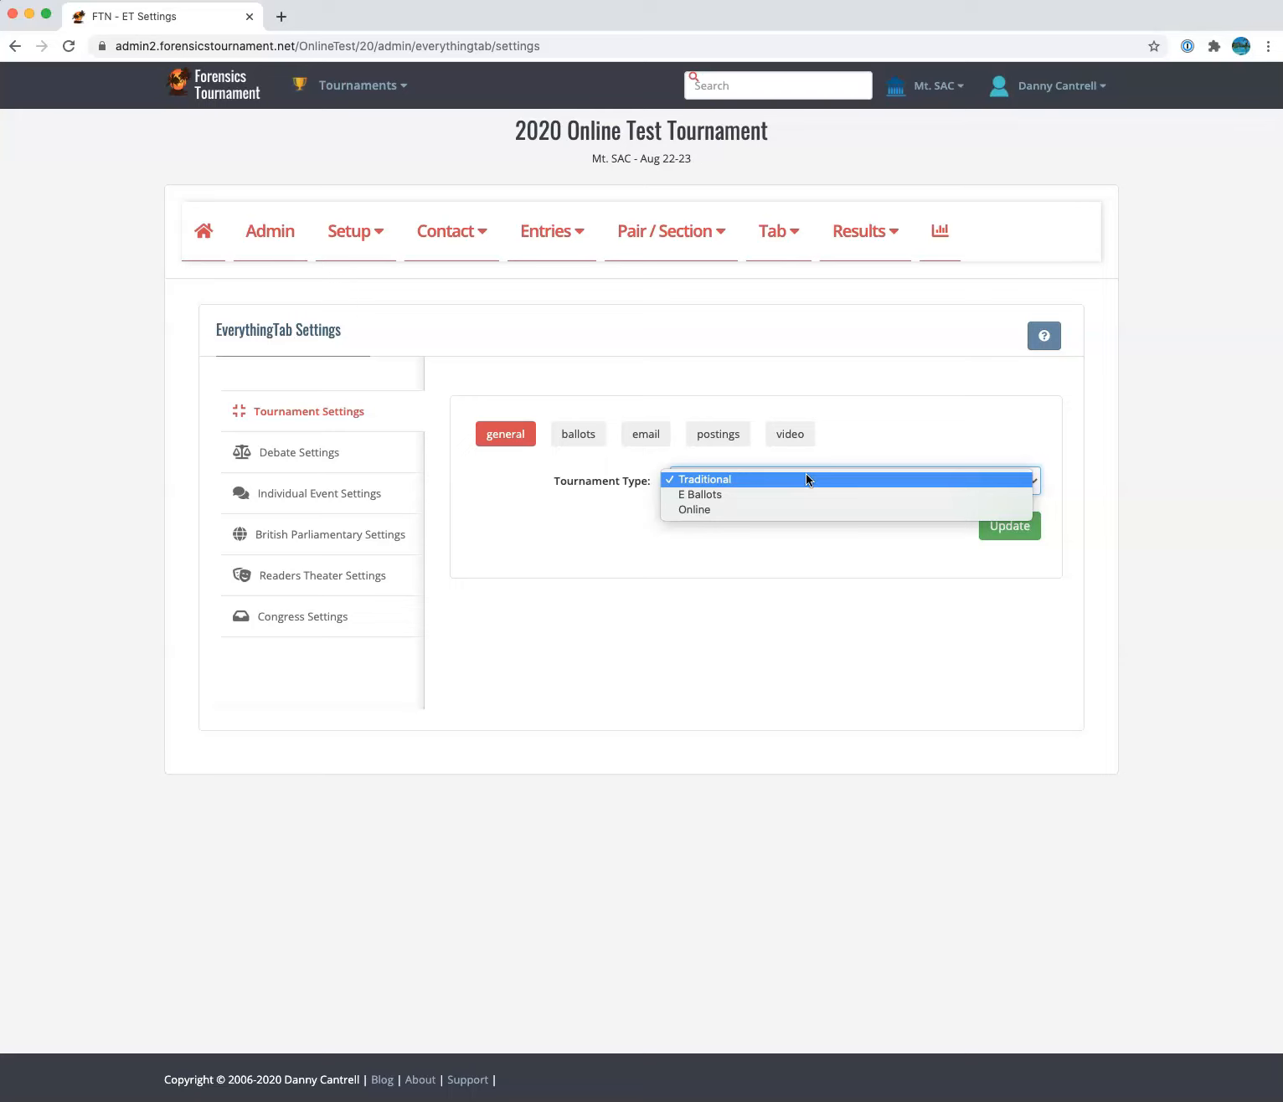
pyautogui.click(798, 489)
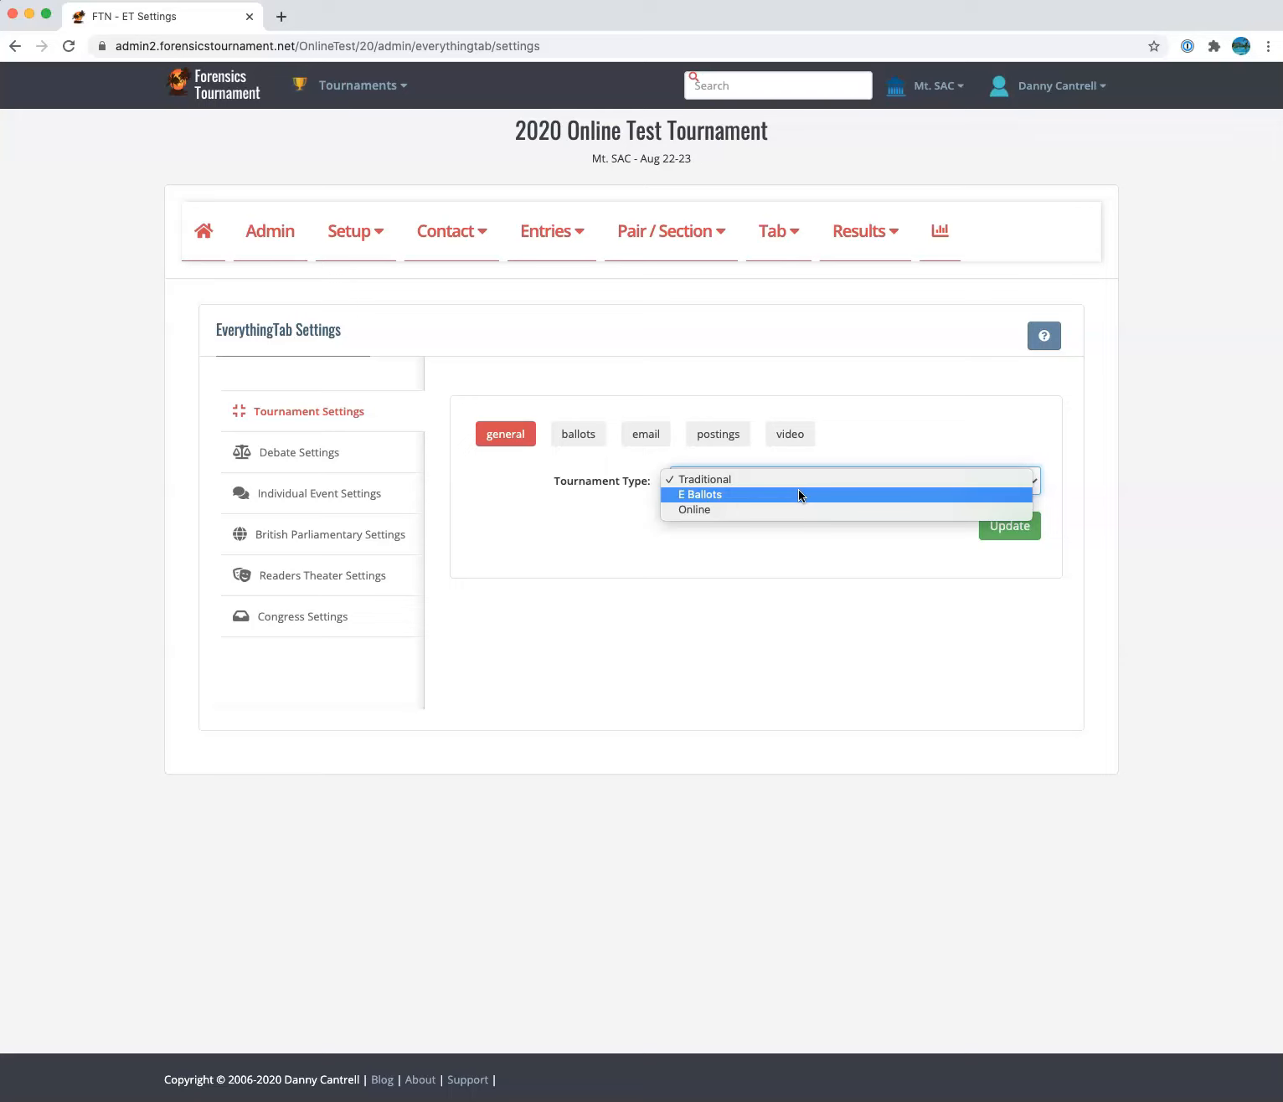
pyautogui.click(789, 508)
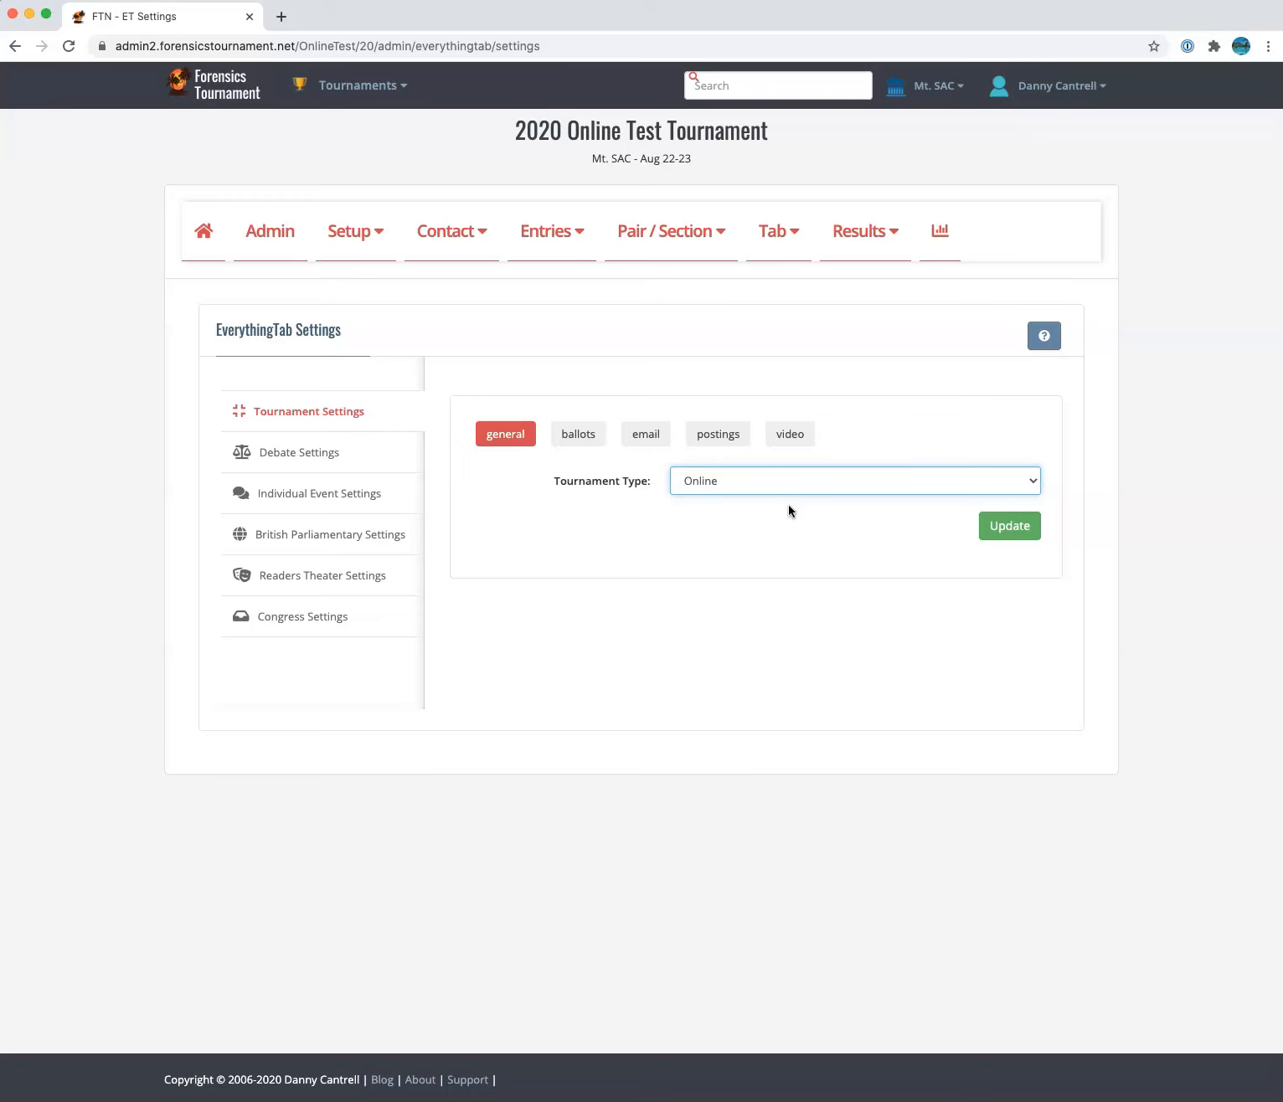
pyautogui.click(1009, 530)
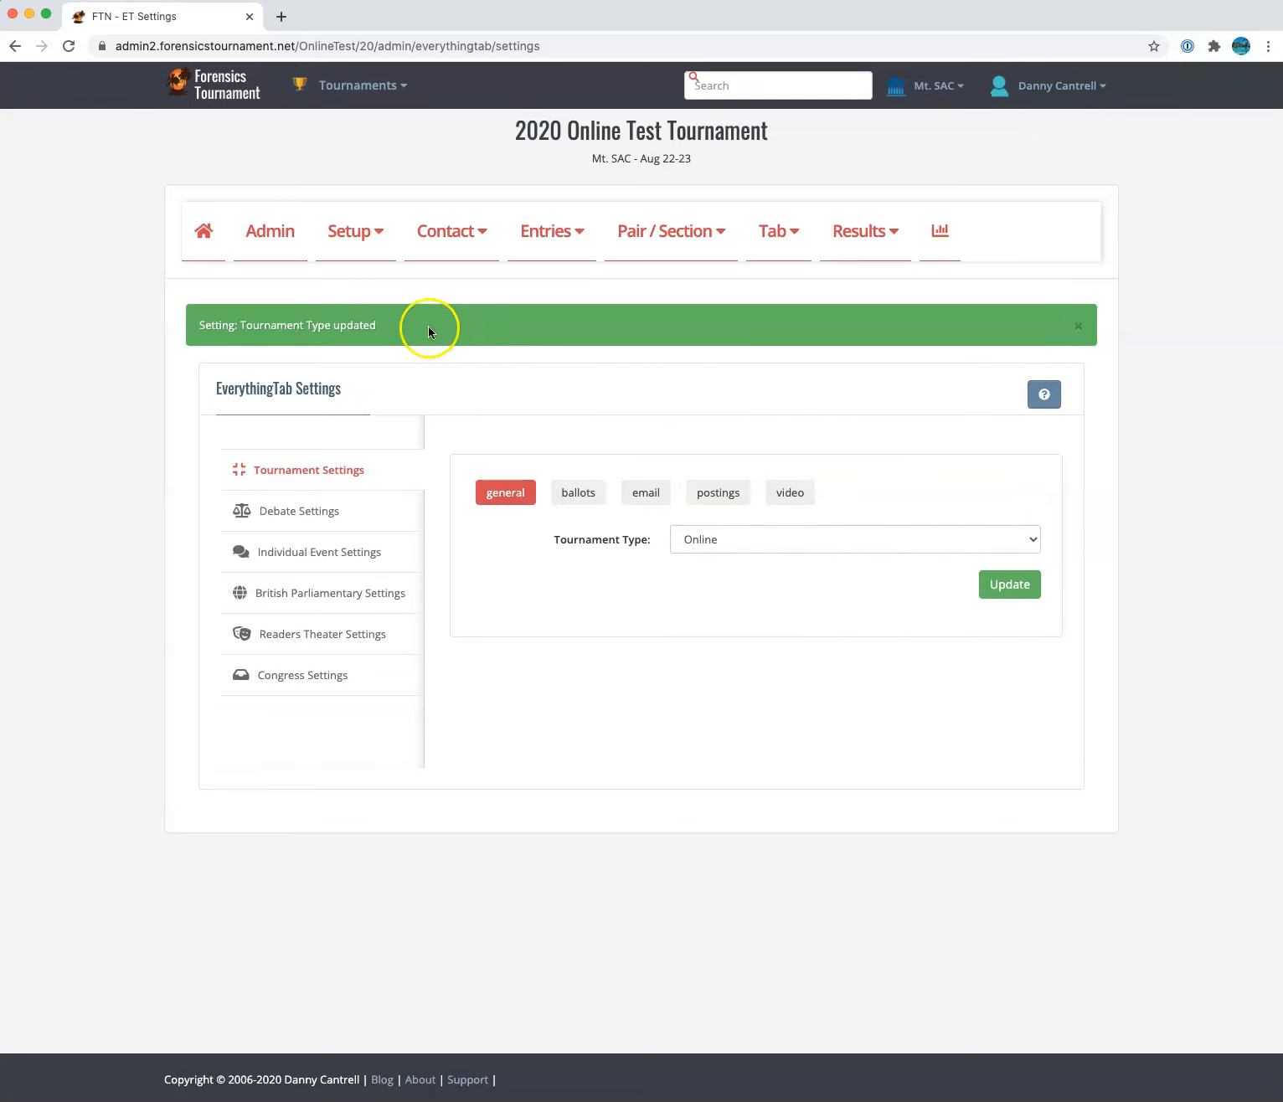
# Switch Use eBallots to On in the ballot settings and update
pyautogui.click(577, 496)
pyautogui.click(700, 546)
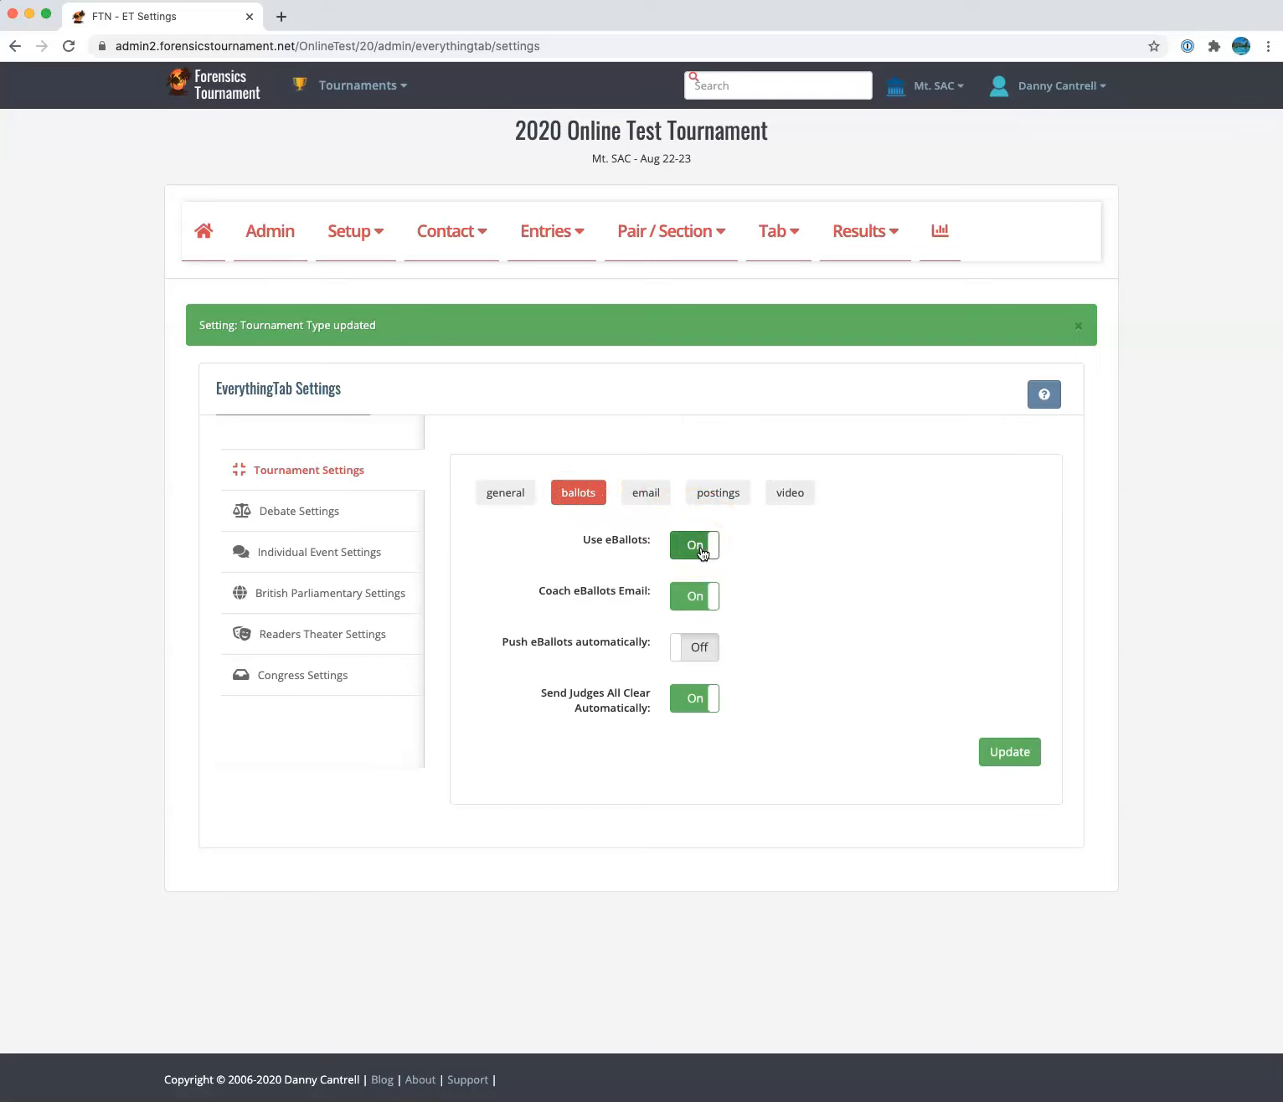
pyautogui.moveTo(631, 594)
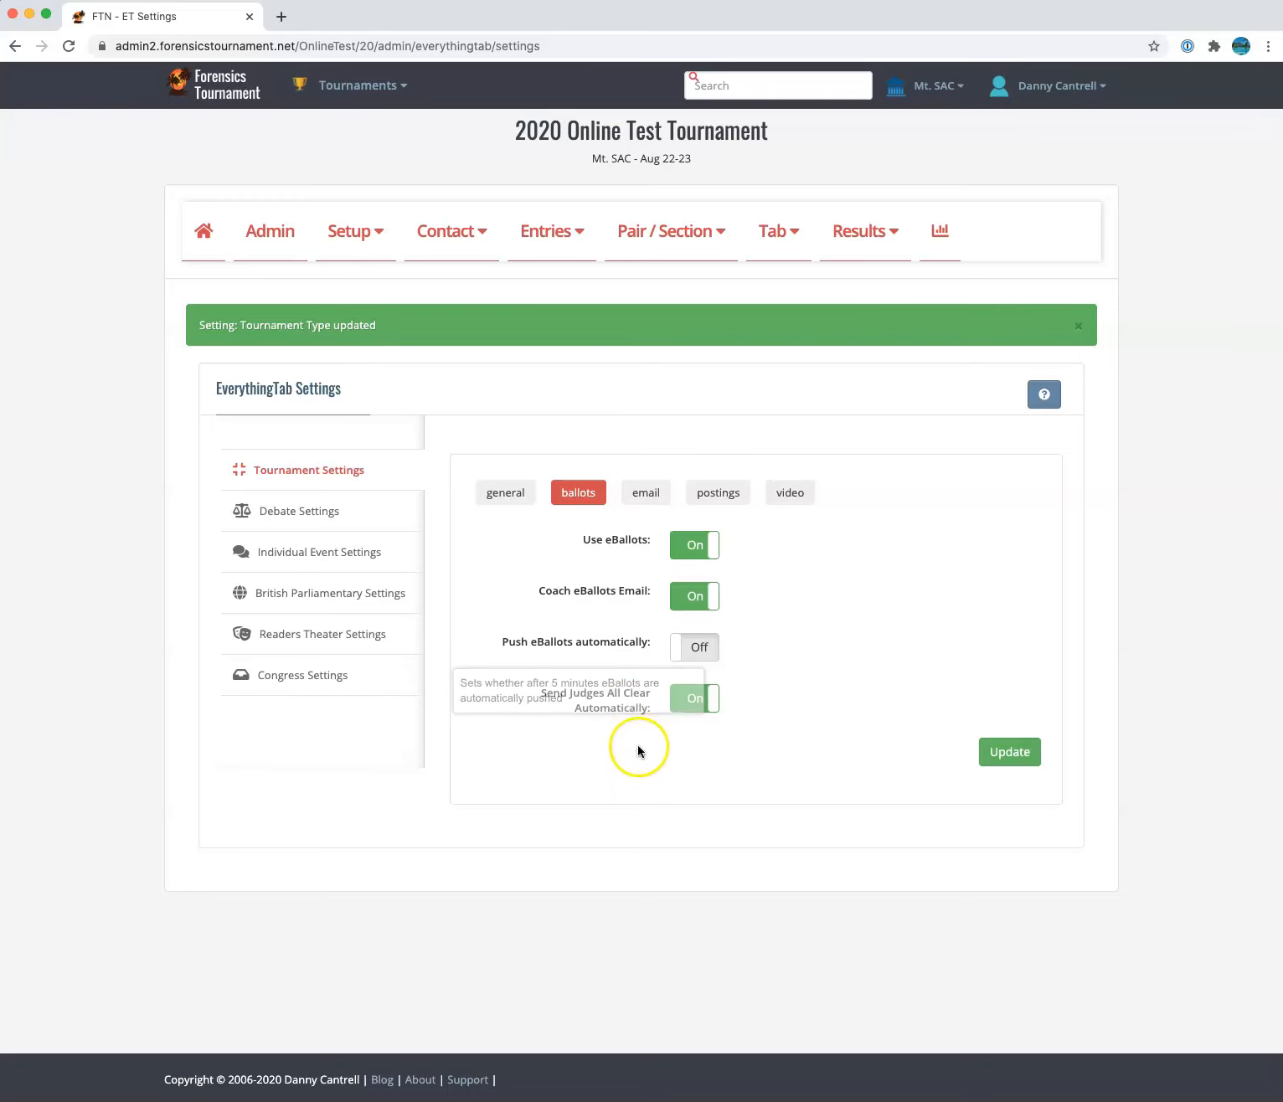
pyautogui.moveTo(622, 707)
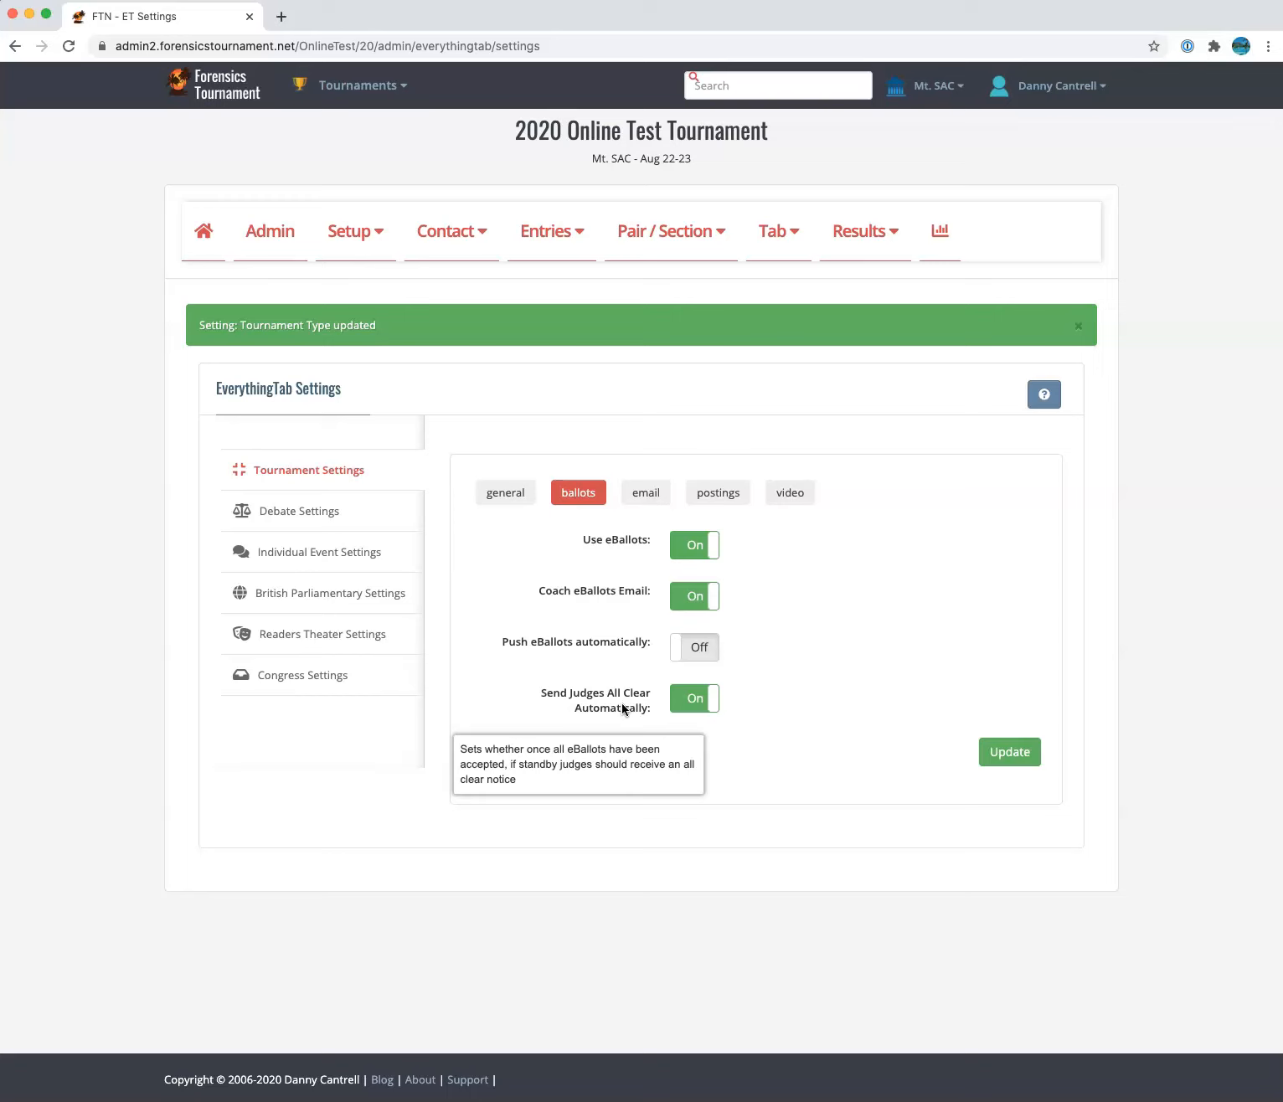
pyautogui.click(1009, 754)
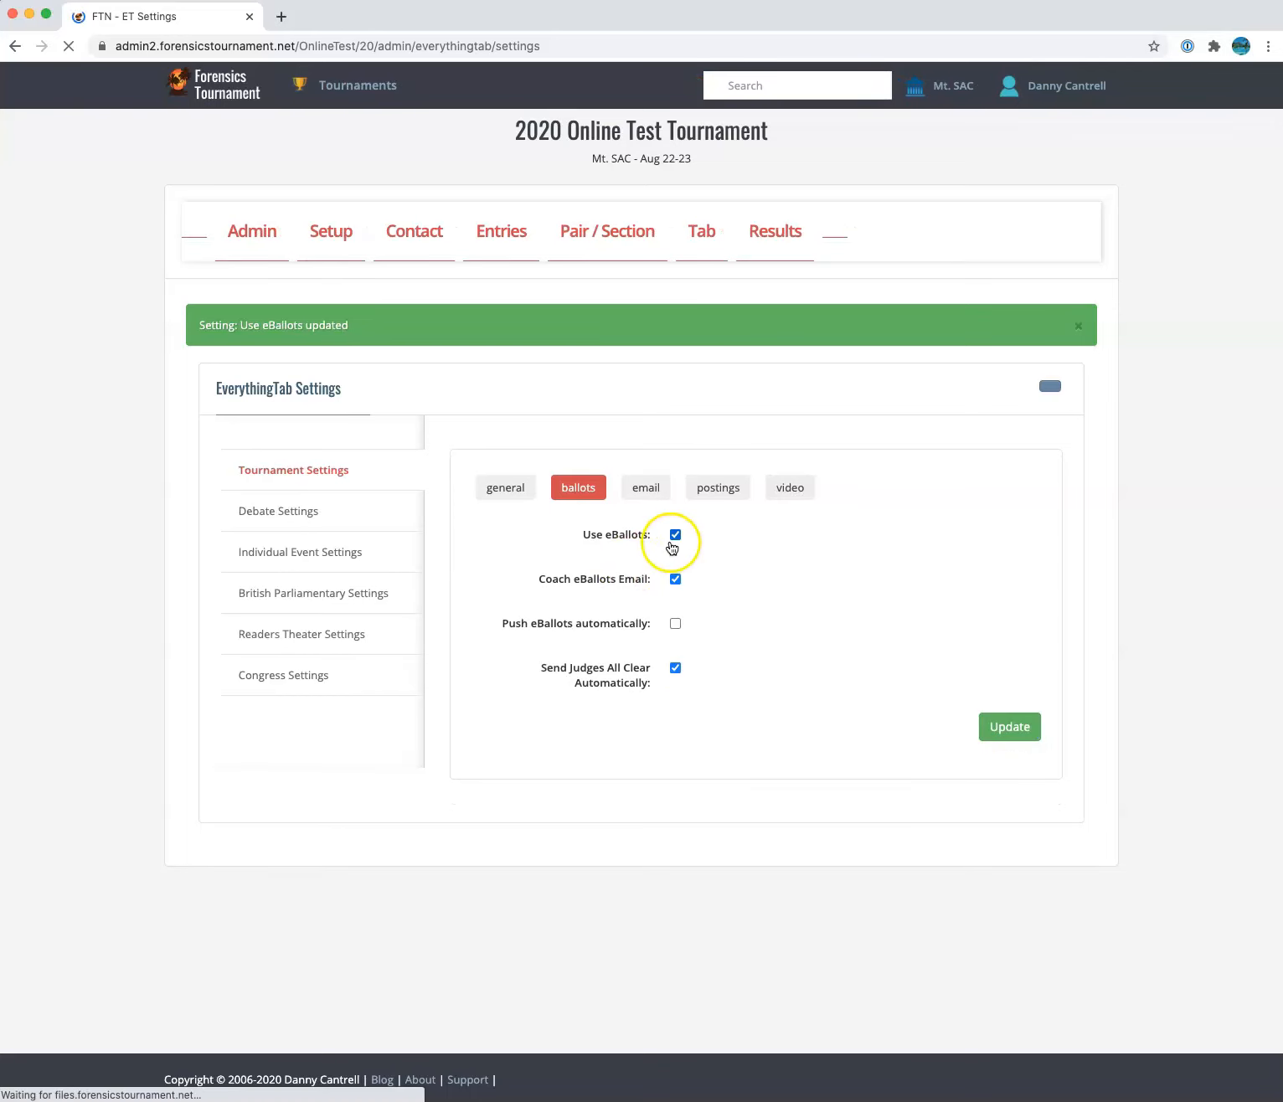
# Replace the noreply Reply To address with the organizer's own email address and update
pyautogui.click(646, 497)
pyautogui.moveTo(641, 543)
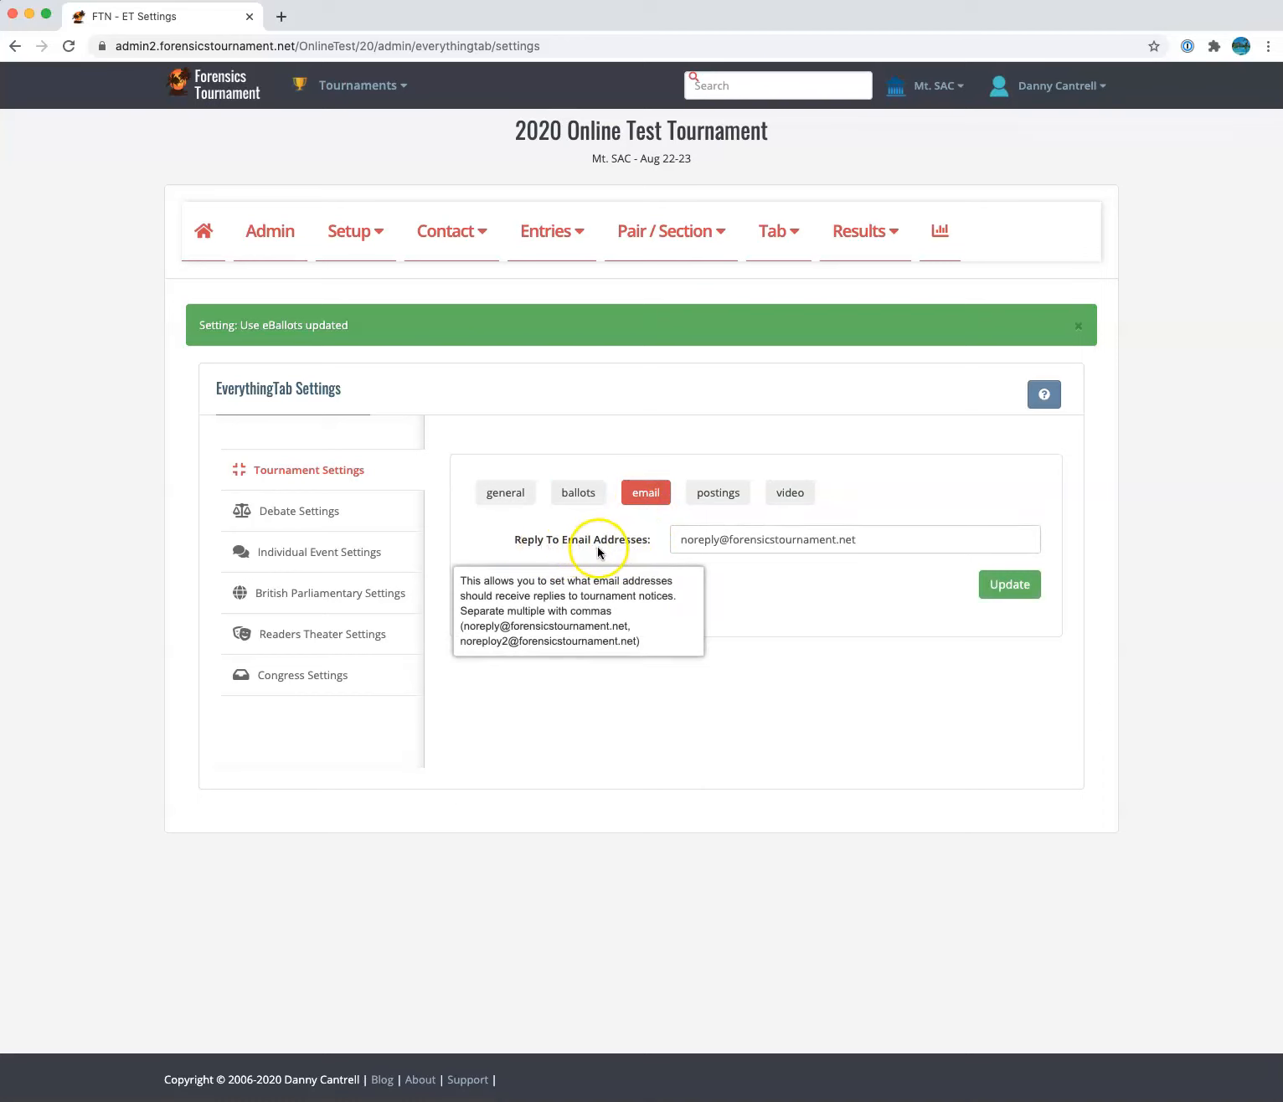
pyautogui.moveTo(678, 541); pyautogui.dragTo(907, 545)
pyautogui.click(905, 542)
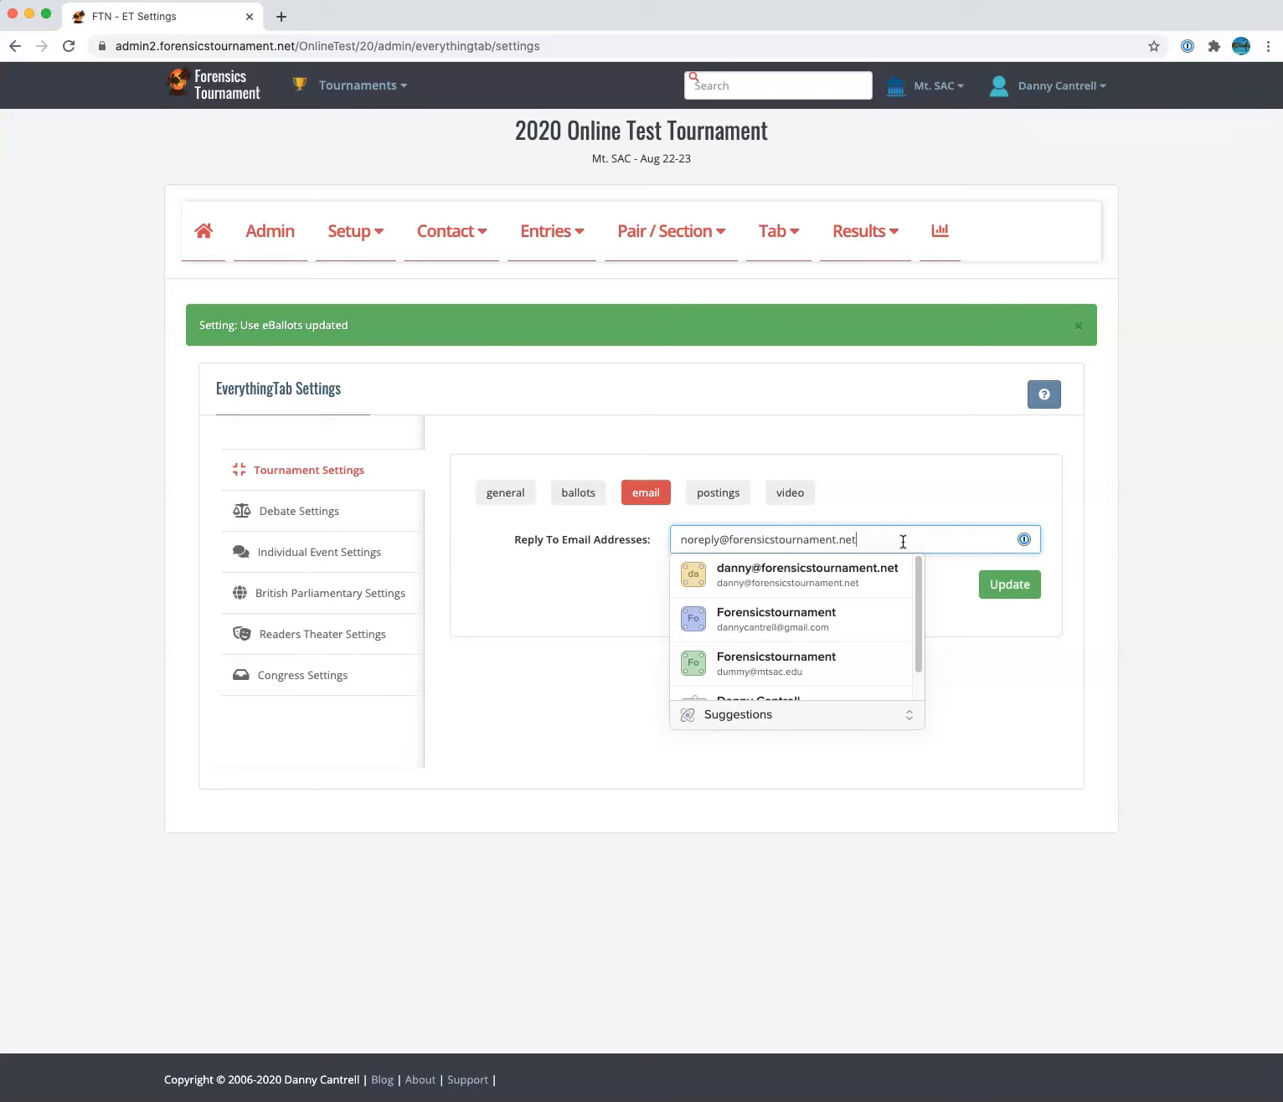
pyautogui.moveTo(903, 541); pyautogui.dragTo(677, 538)
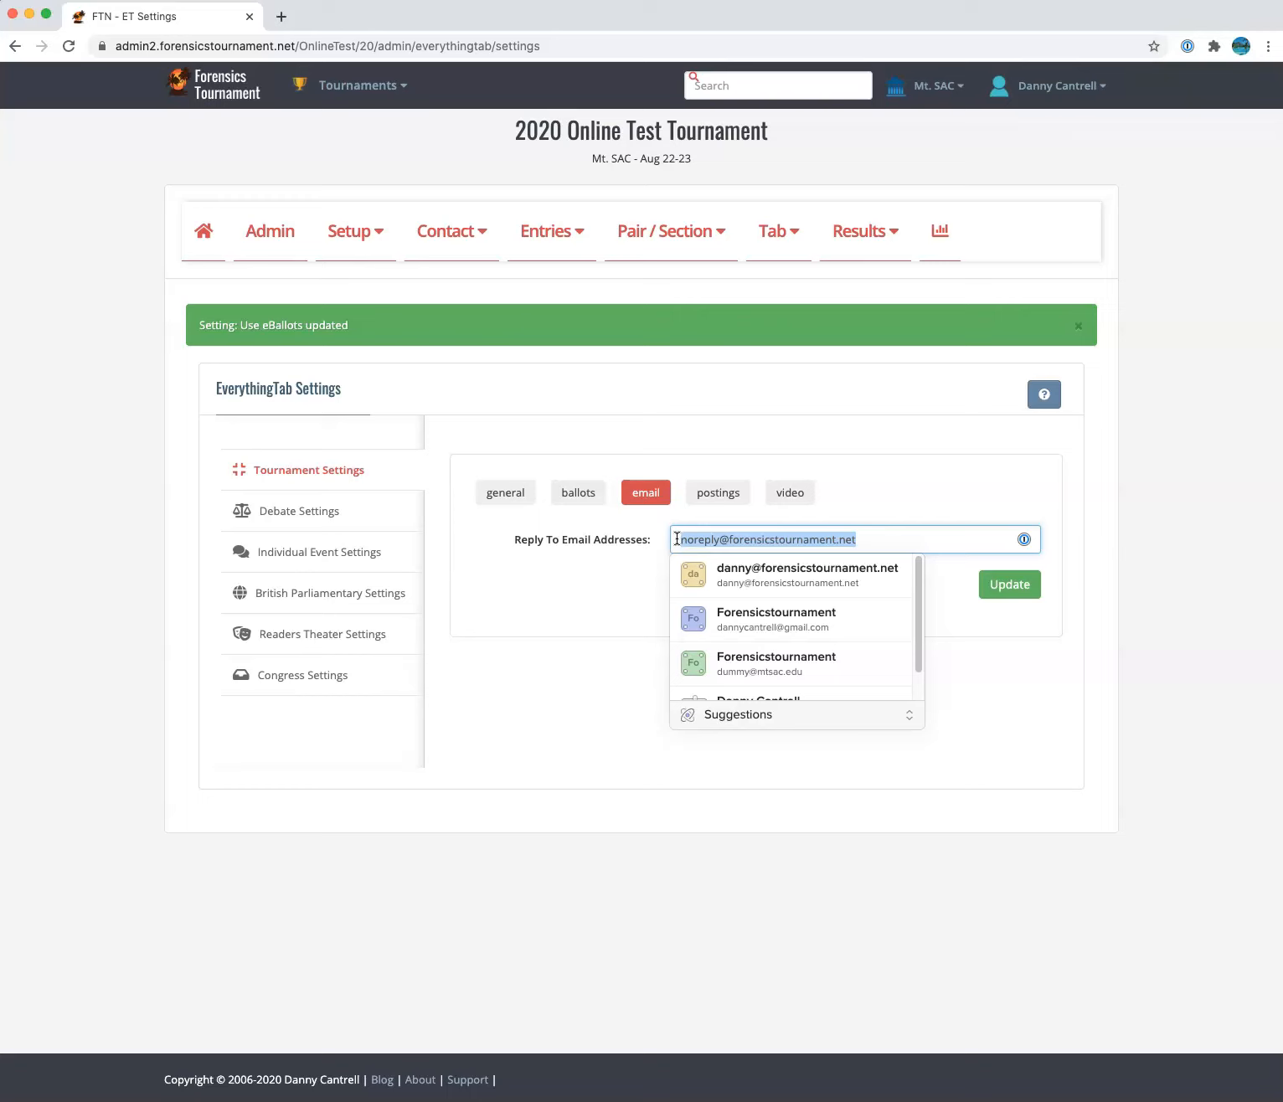
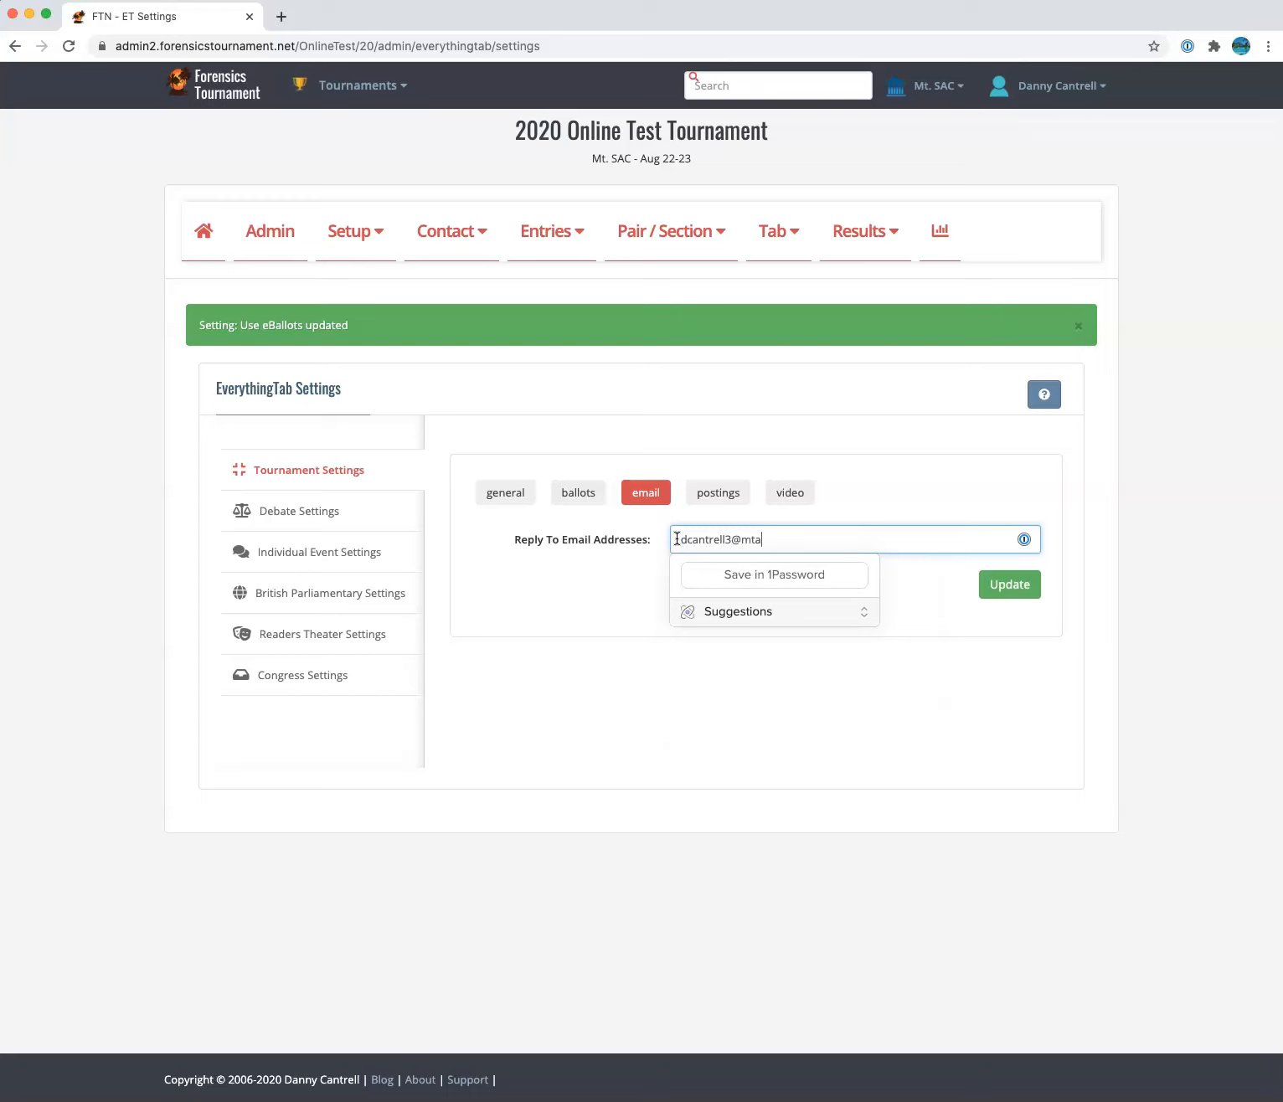
pyautogui.click(775, 570)
pyautogui.click(844, 711)
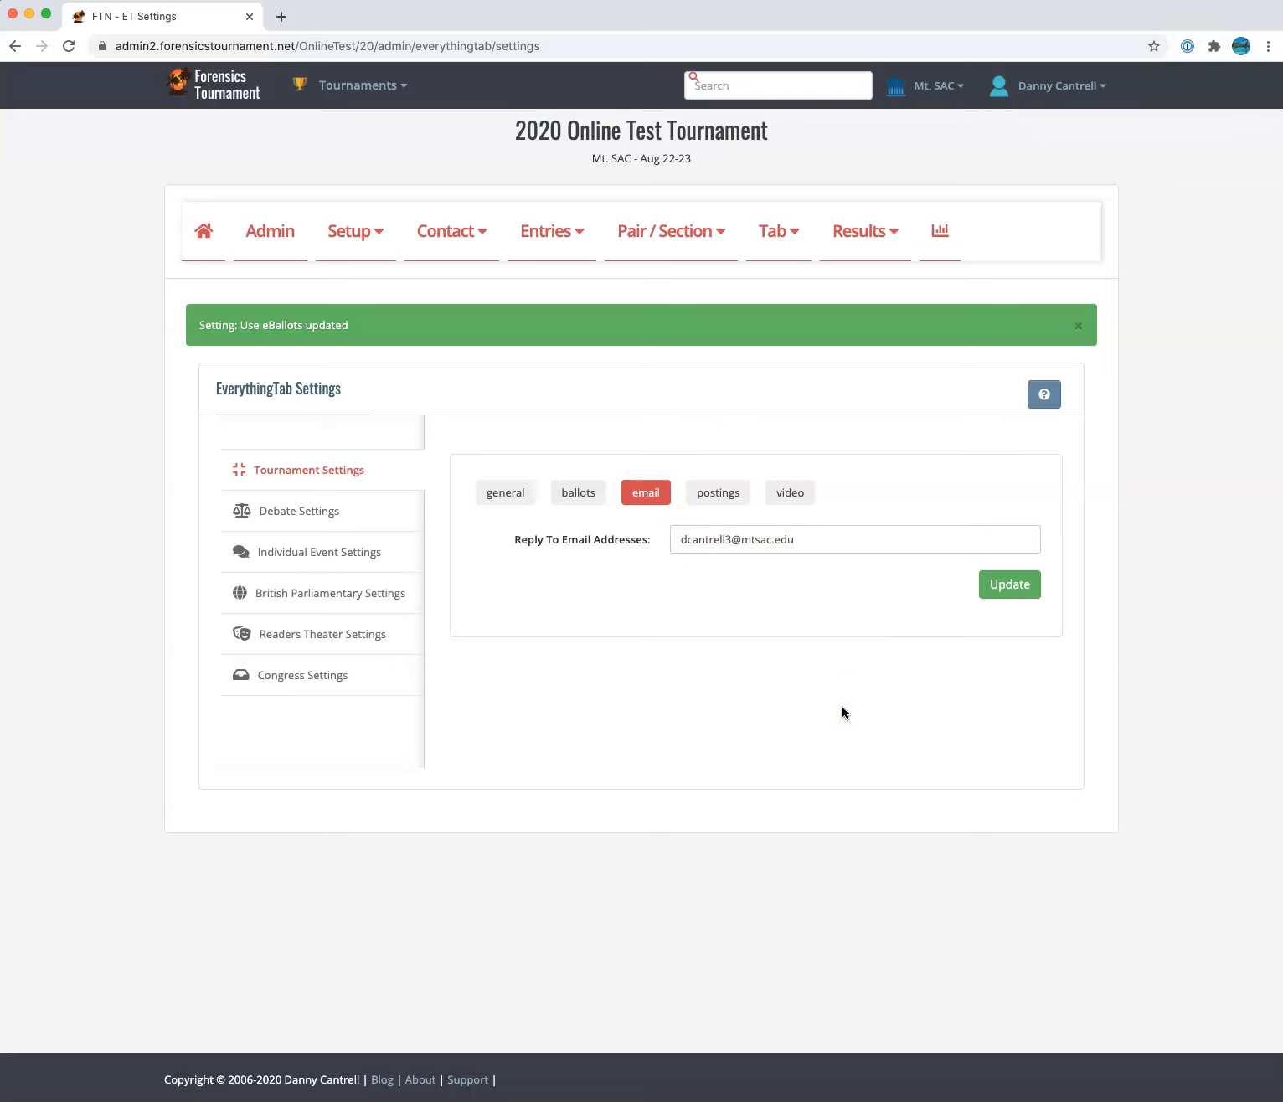
pyautogui.click(1008, 586)
pyautogui.click(724, 496)
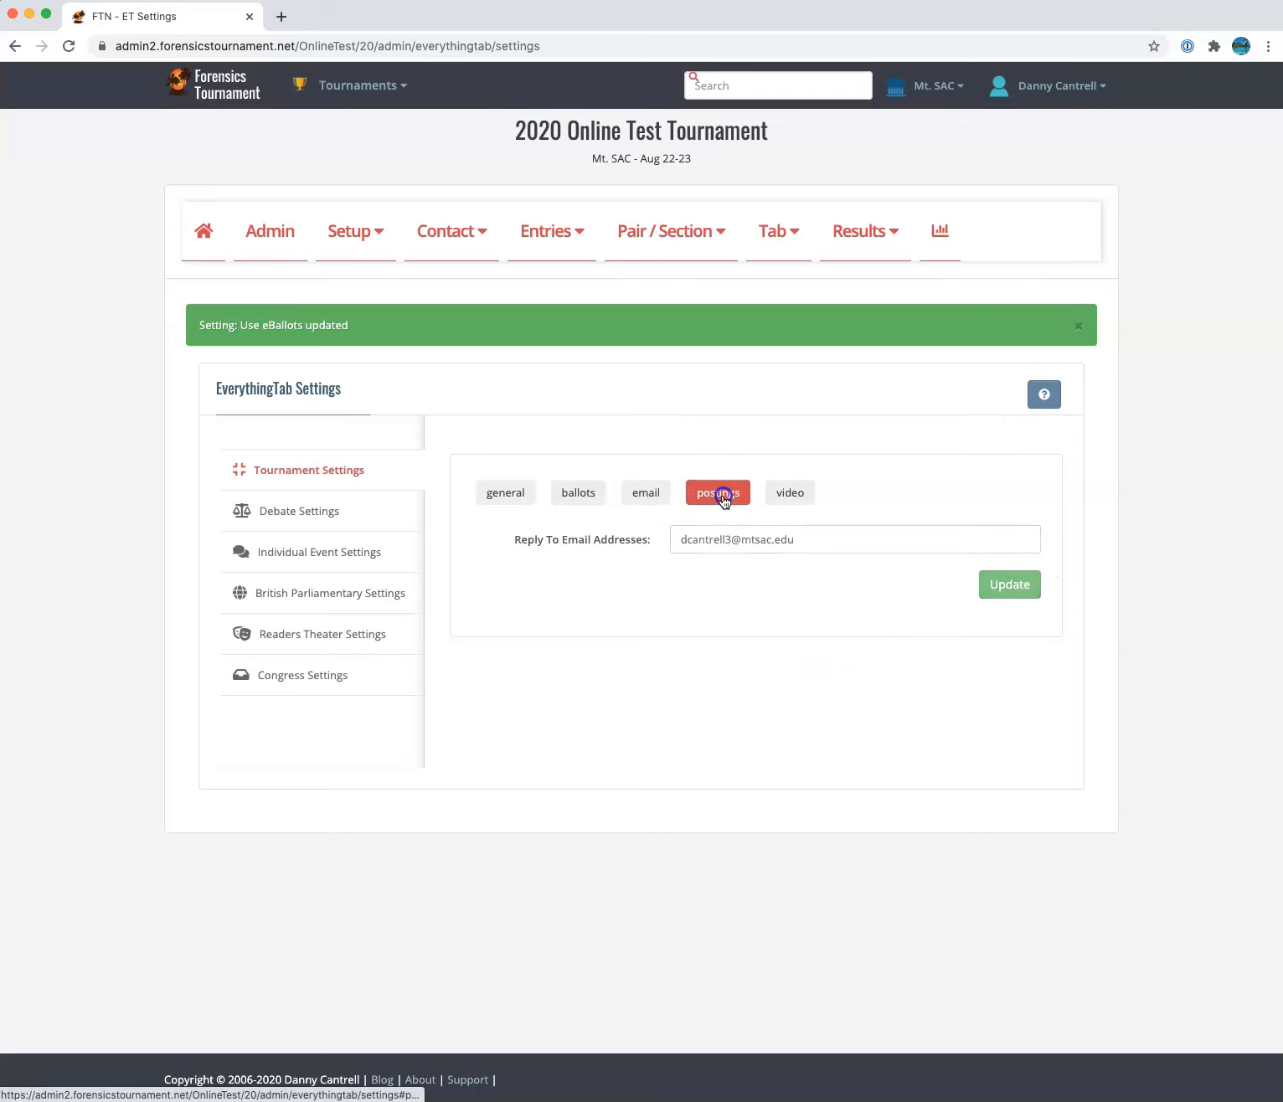
# Switch Use ePostings to On, keep Public Postings Off, and update
pyautogui.click(697, 546)
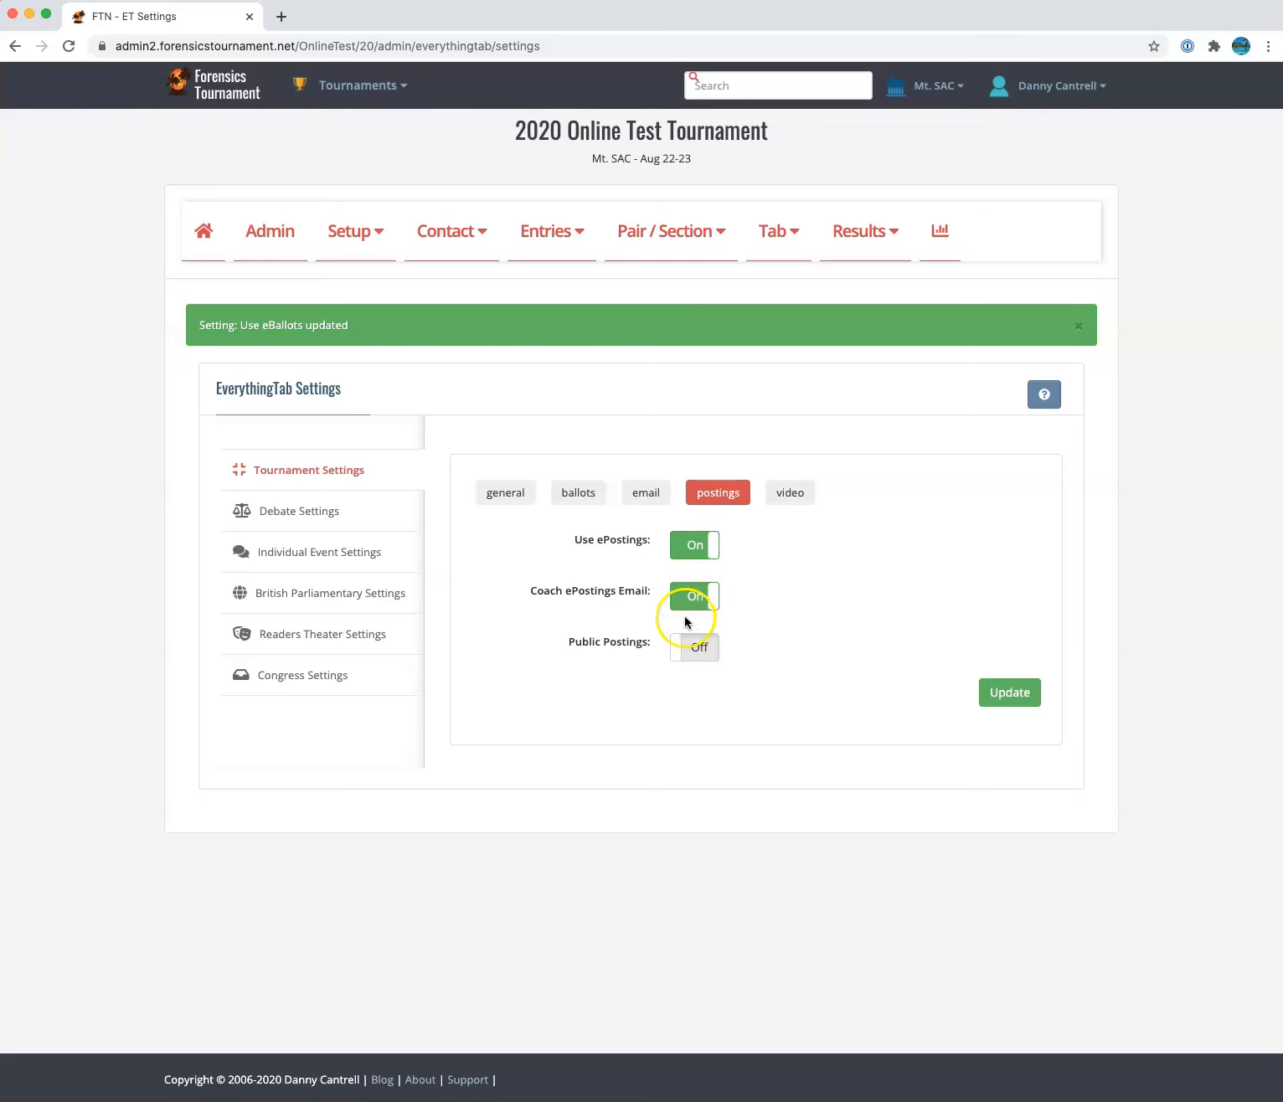
pyautogui.moveTo(591, 603)
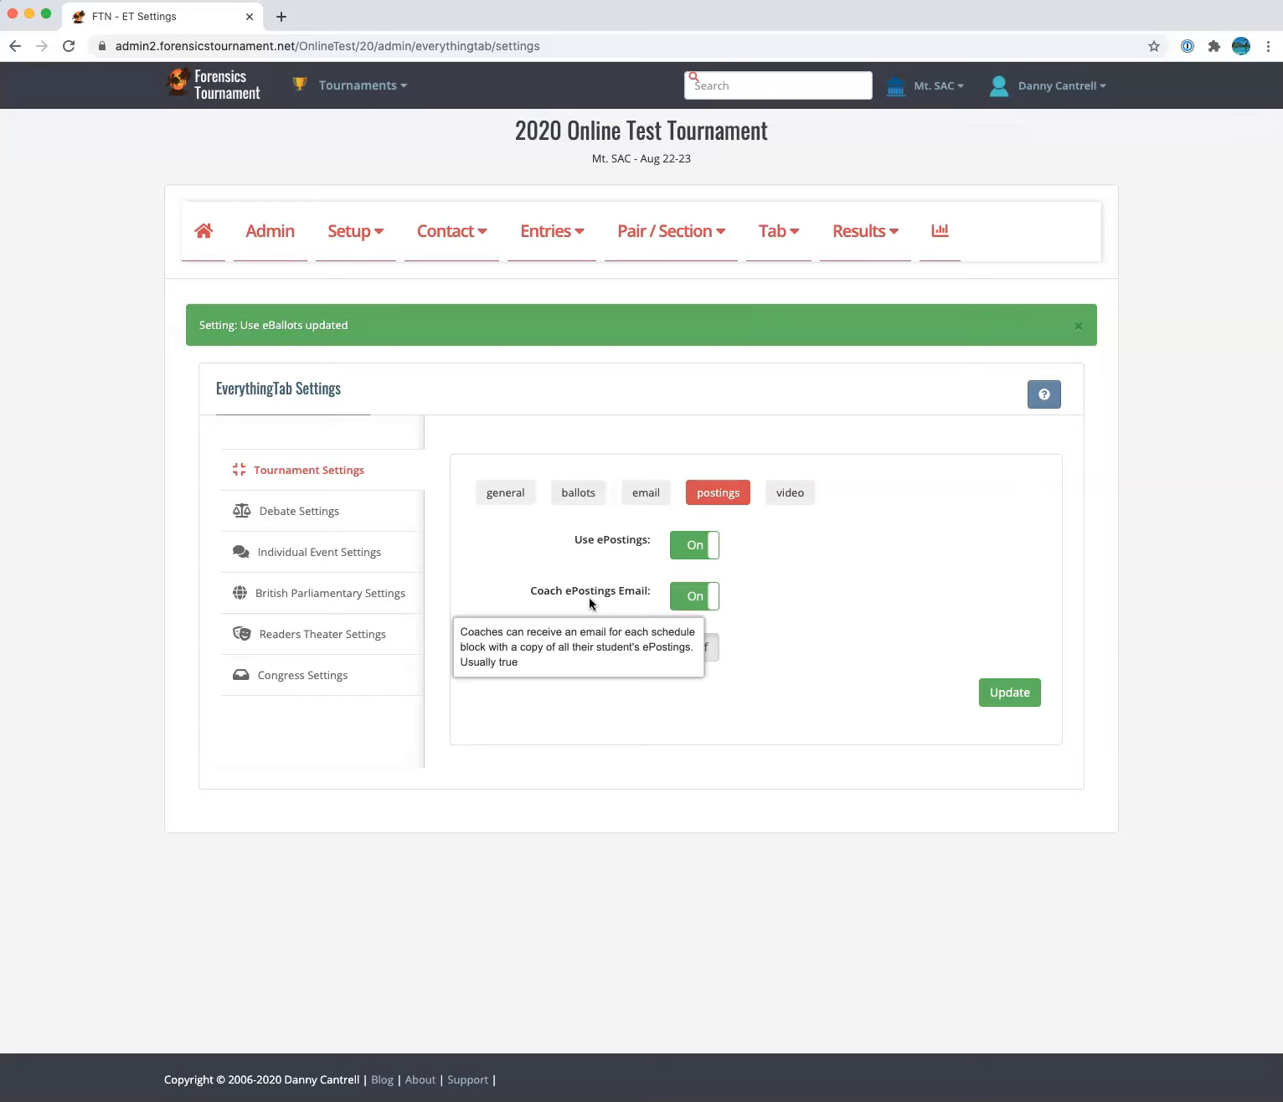
pyautogui.moveTo(620, 645)
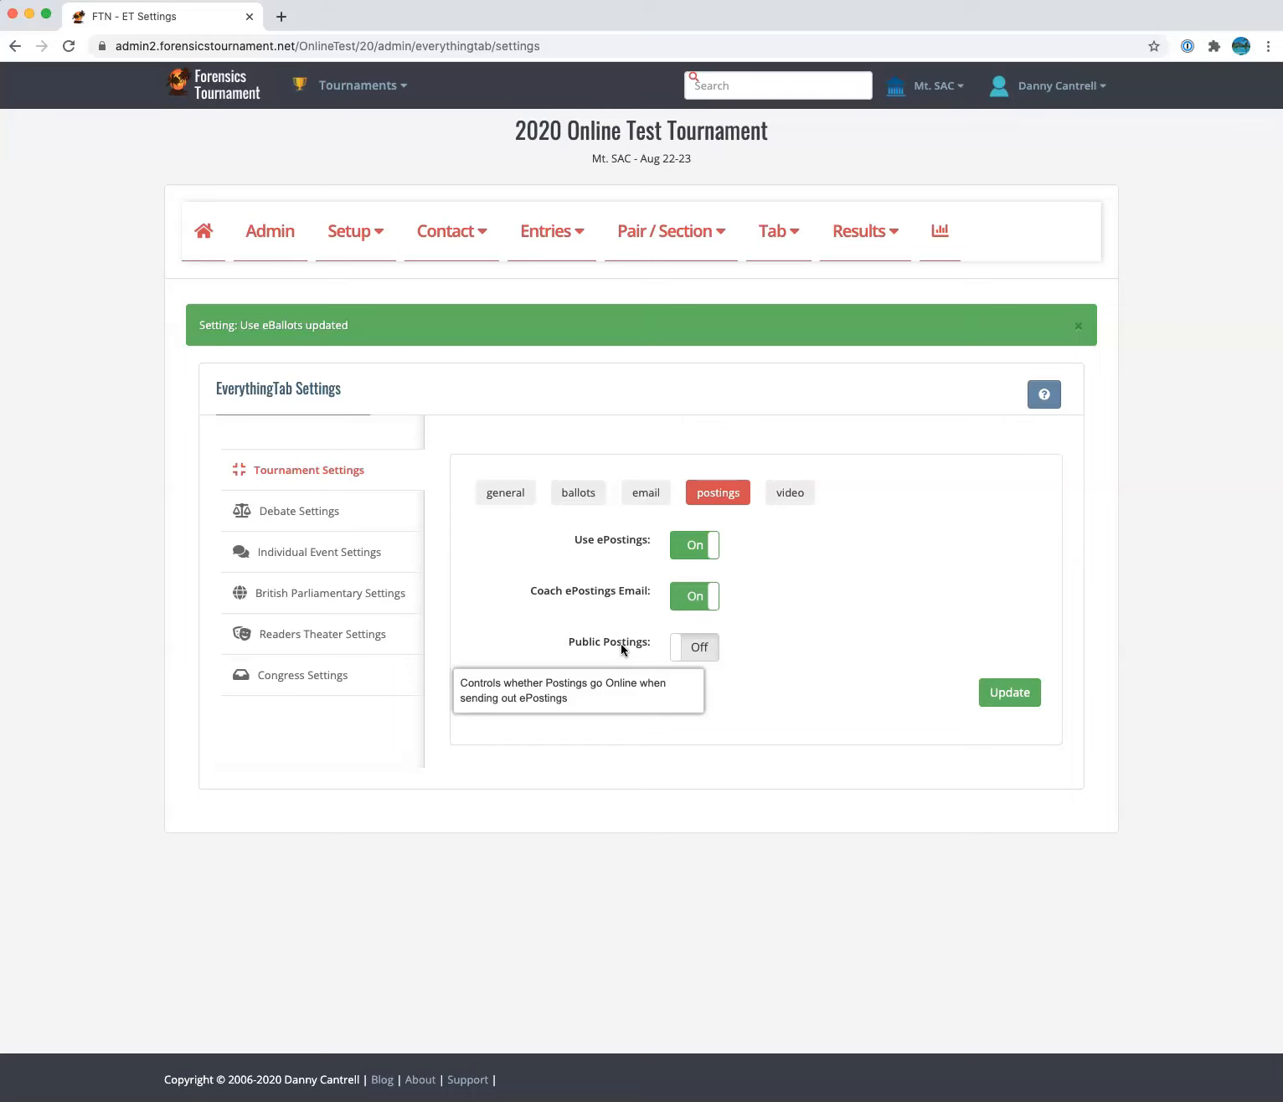
pyautogui.click(1009, 692)
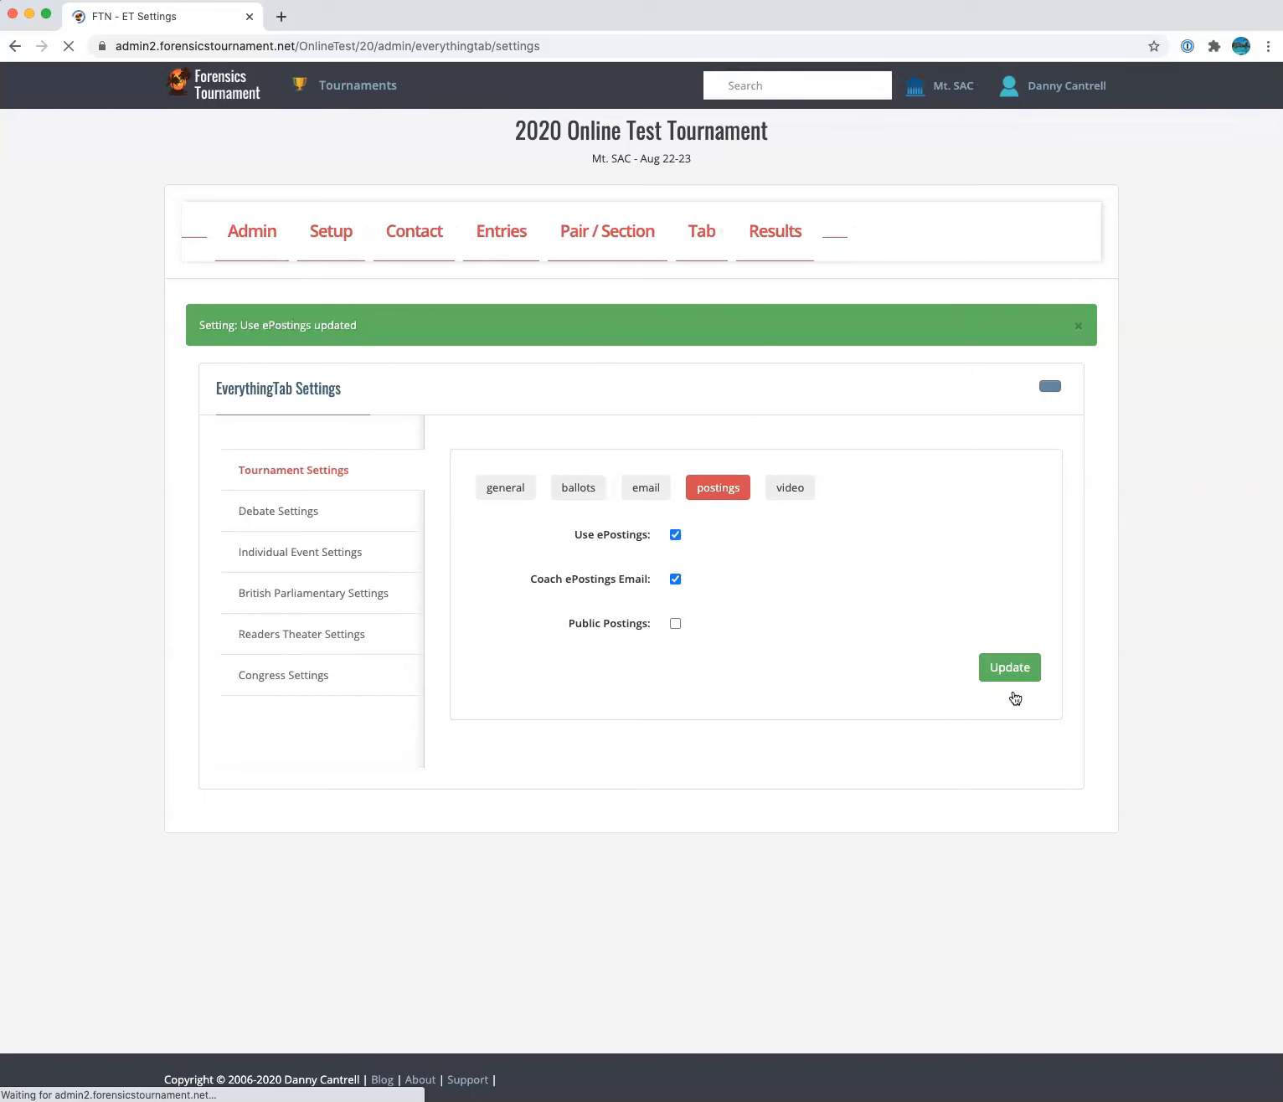
# Turn Live Video Rooms on with 'OnlineTestHelp' as the 8x8 Help Room Name and update
pyautogui.click(790, 490)
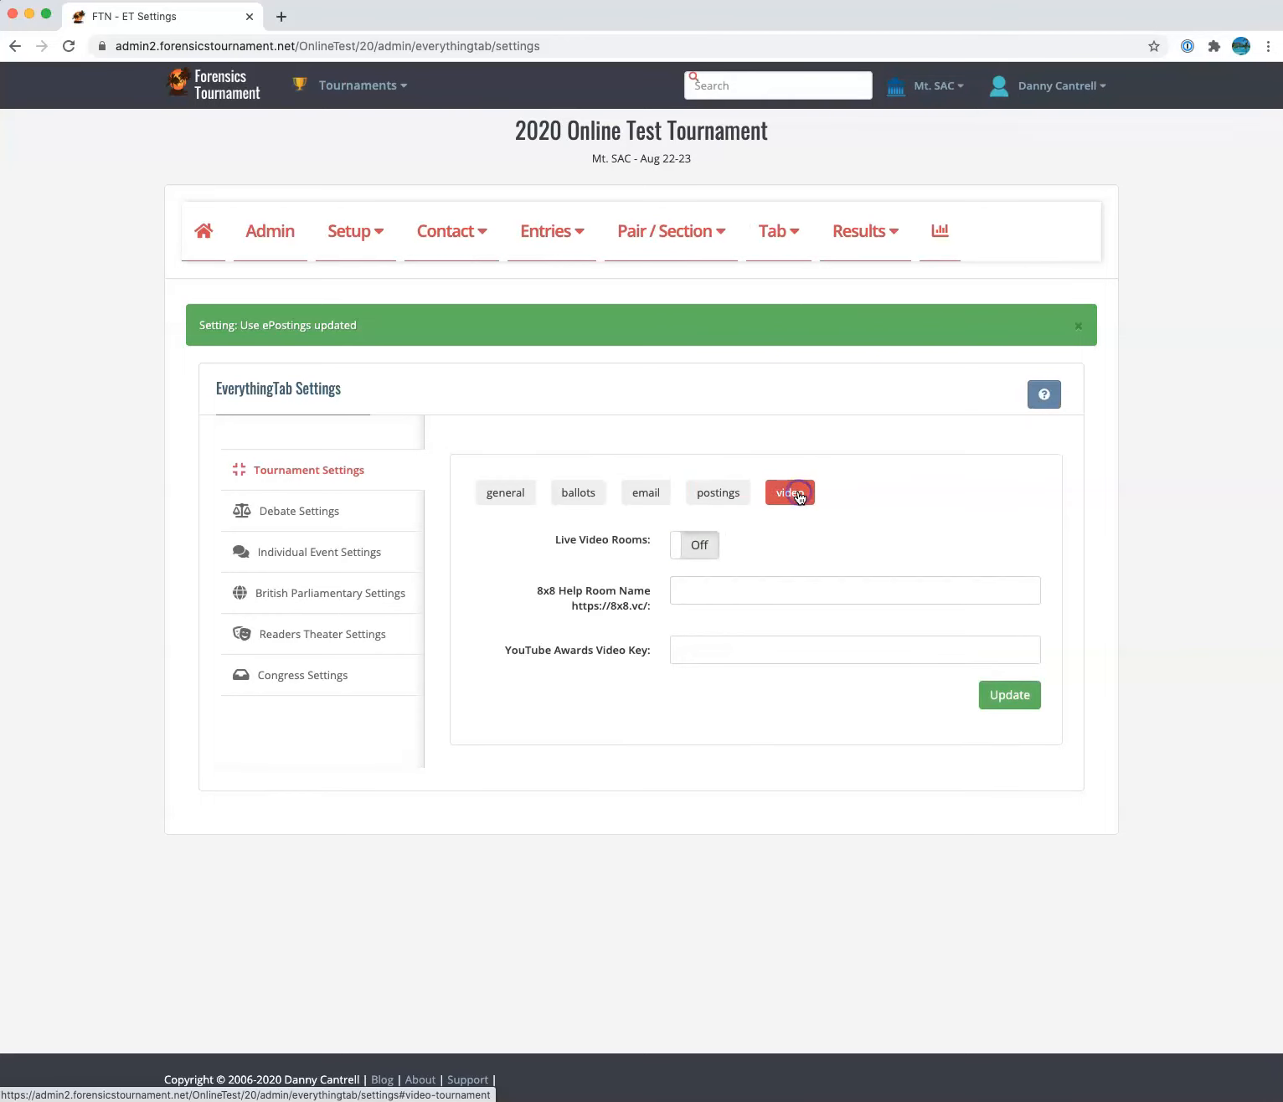
pyautogui.click(708, 546)
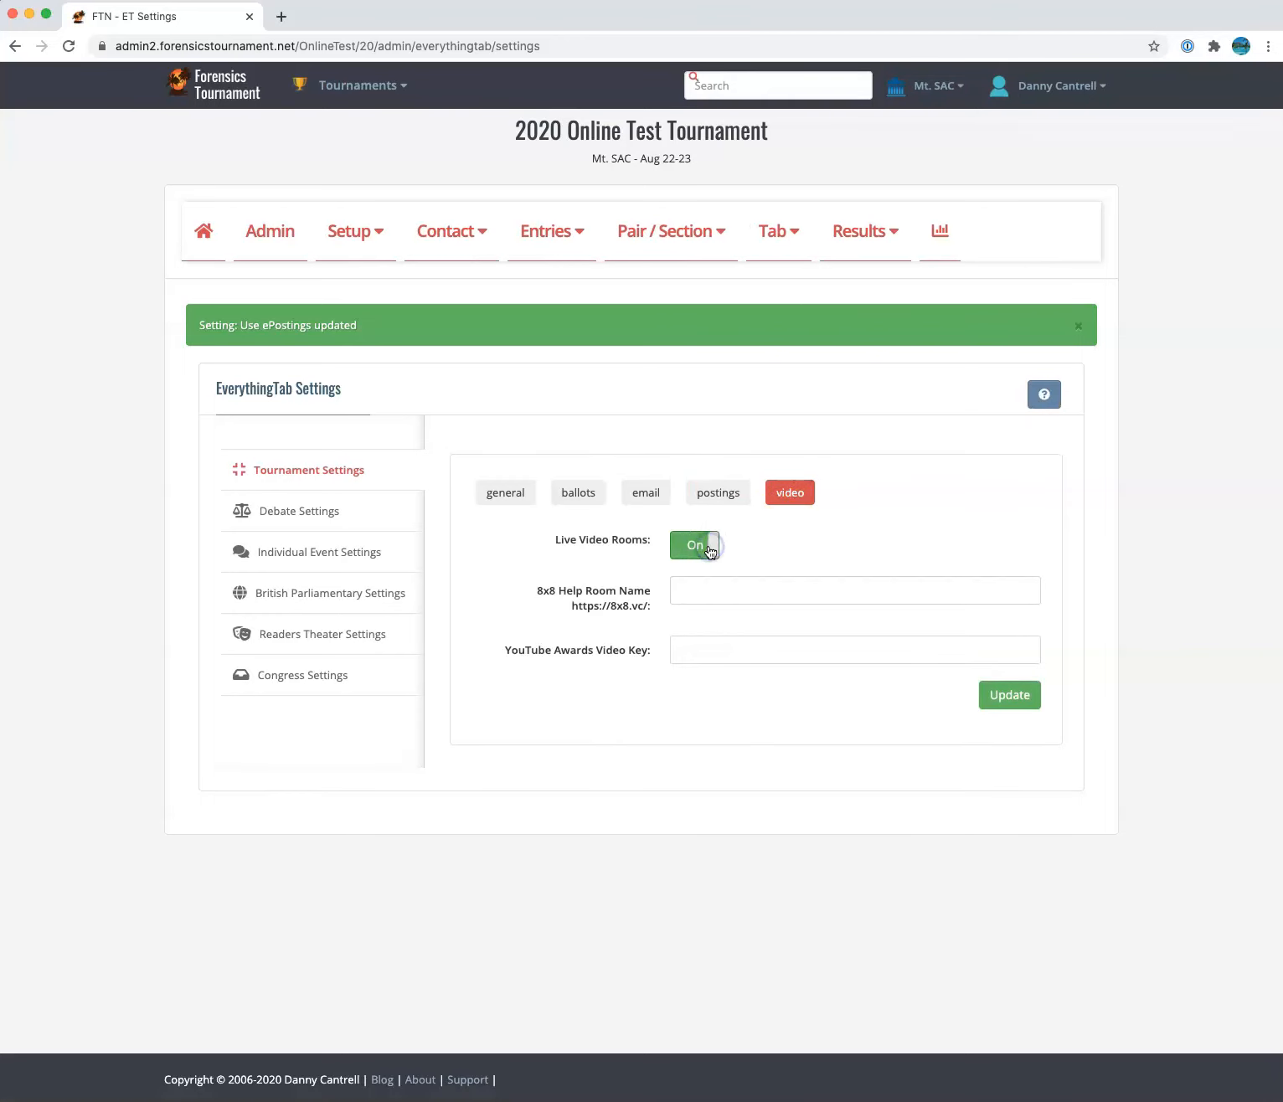
pyautogui.click(705, 590)
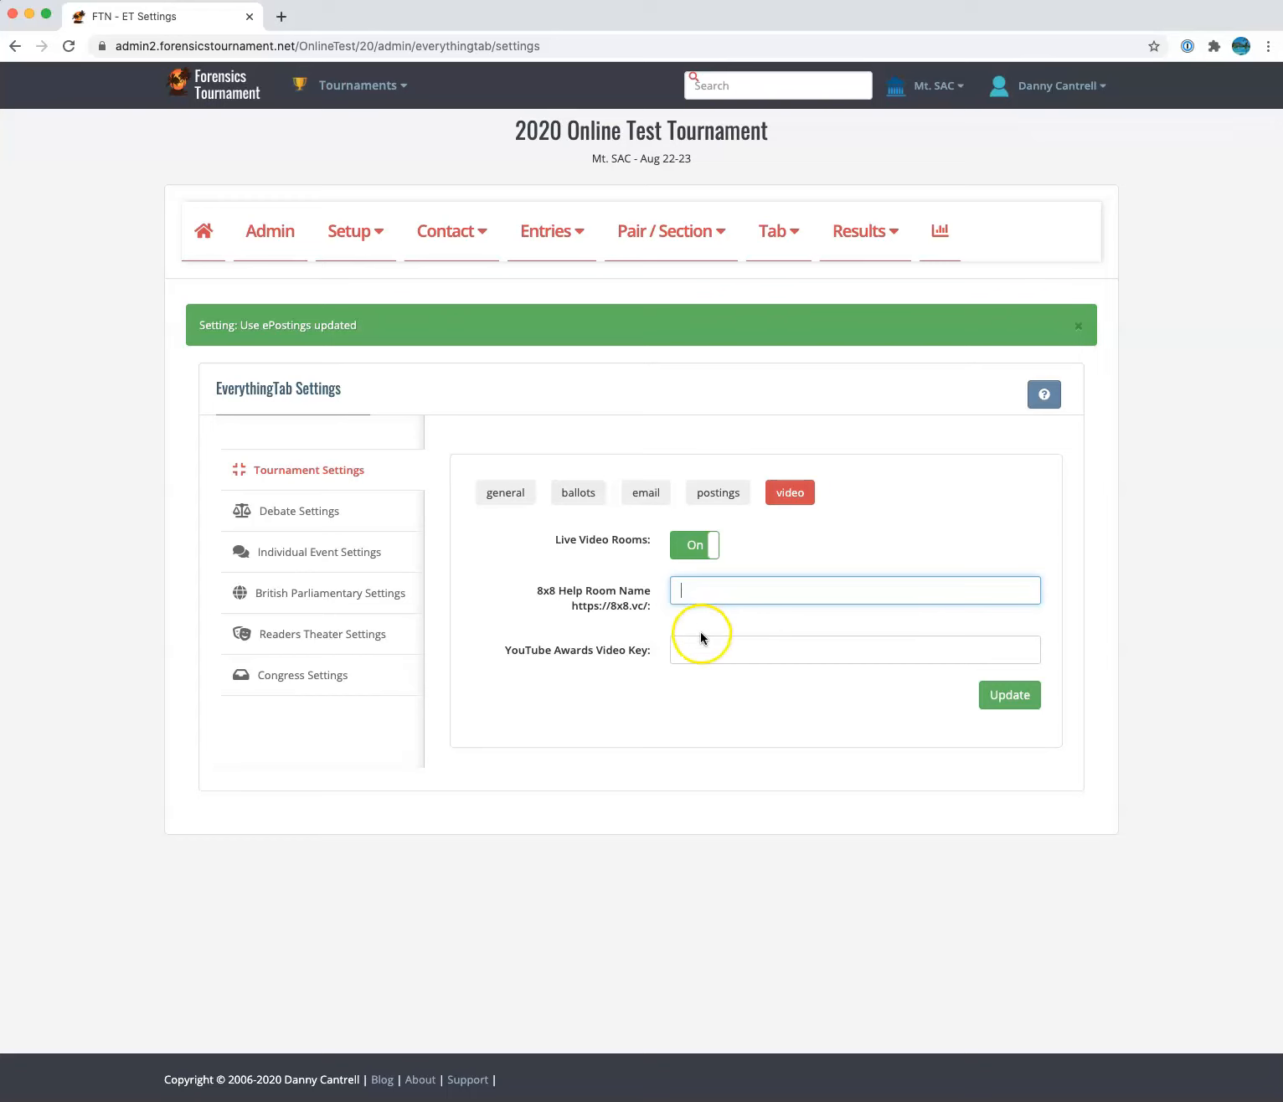
pyautogui.moveTo(555, 606); pyautogui.dragTo(594, 607)
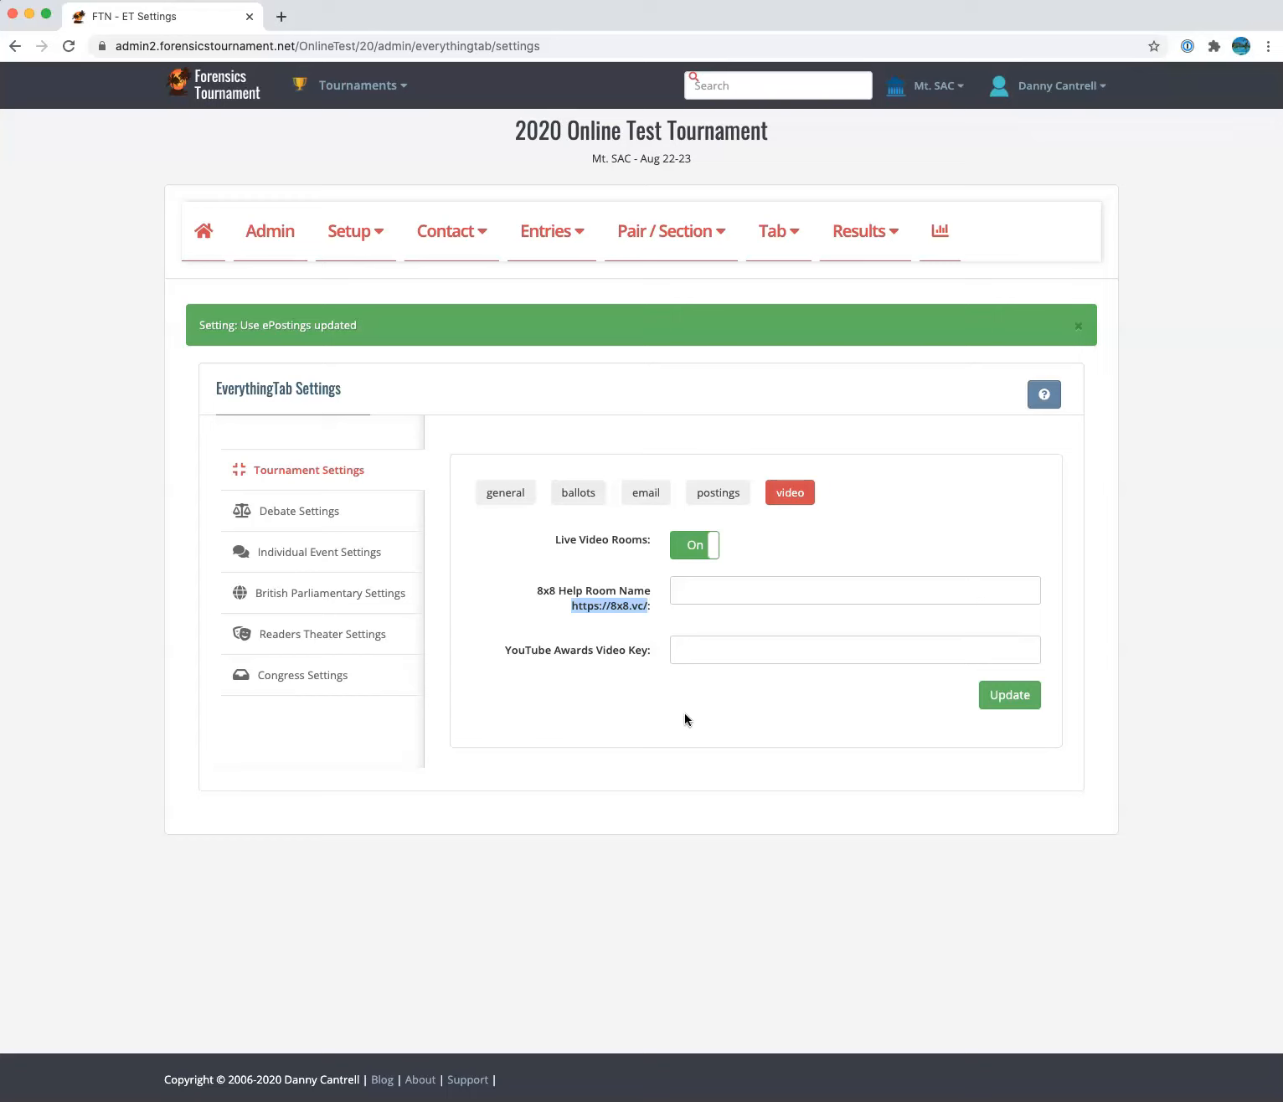
pyautogui.click(807, 598)
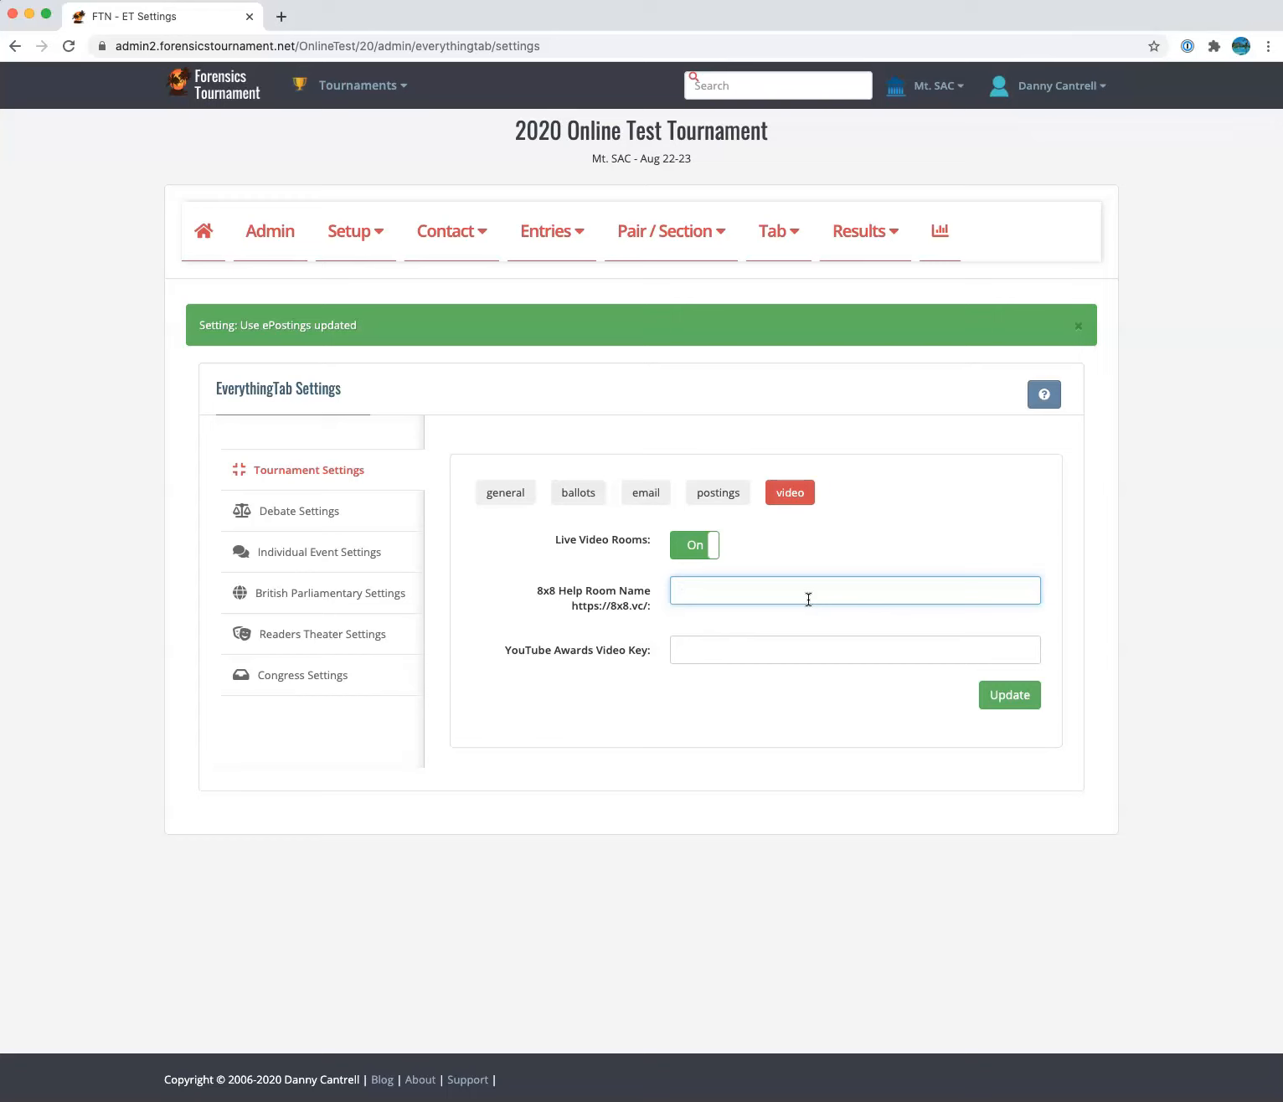
pyautogui.doubleClick(345, 47)
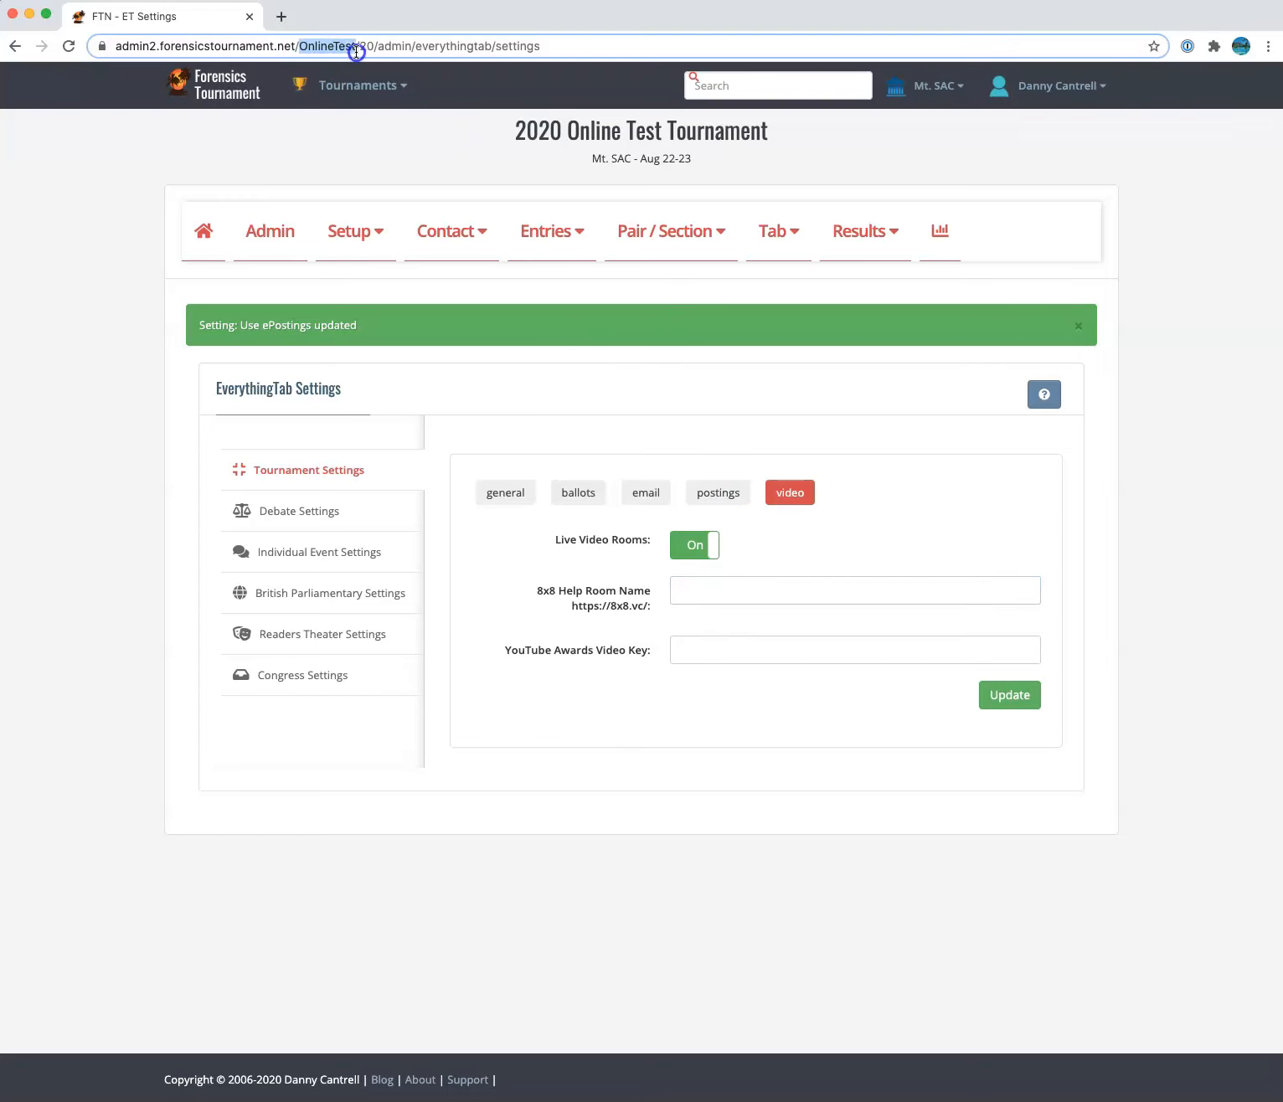
pyautogui.write('OnlineTestHelp')
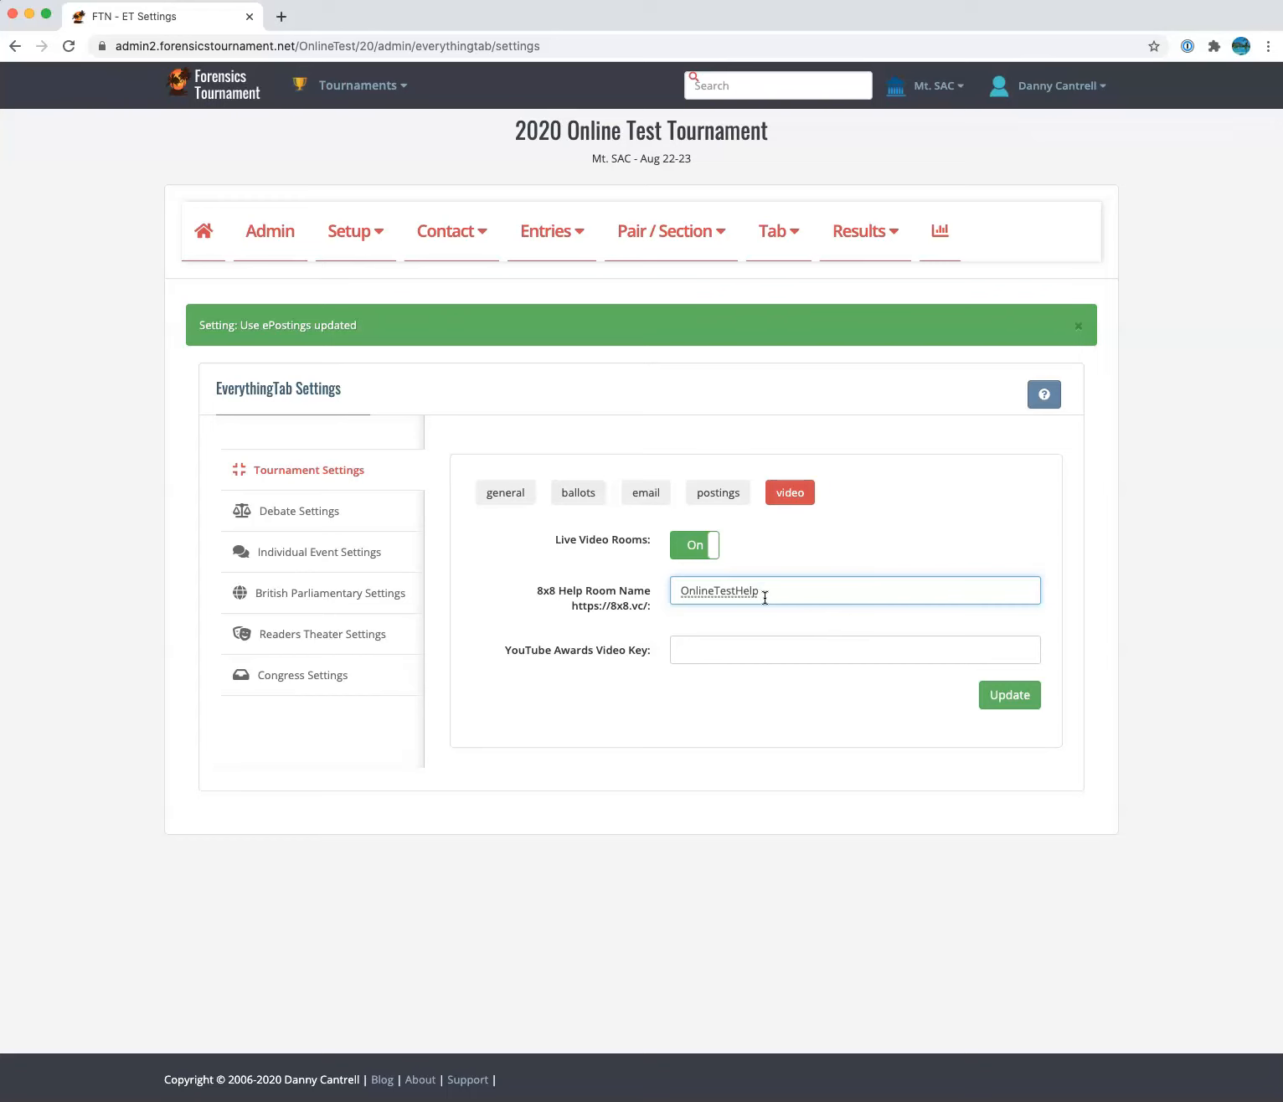
pyautogui.click(1015, 701)
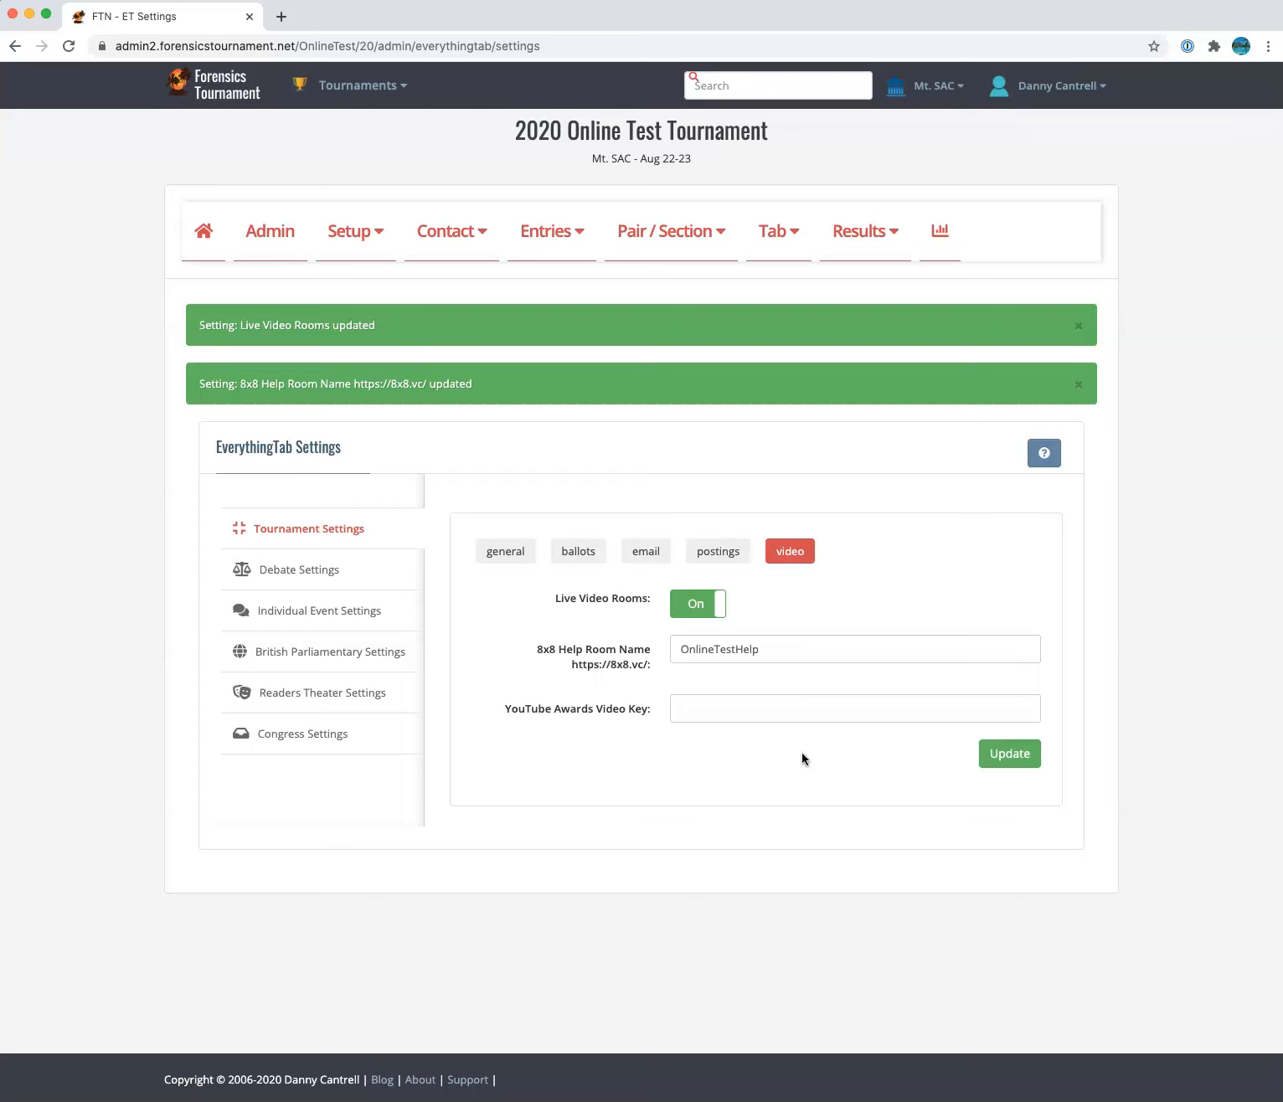
pyautogui.click(508, 552)
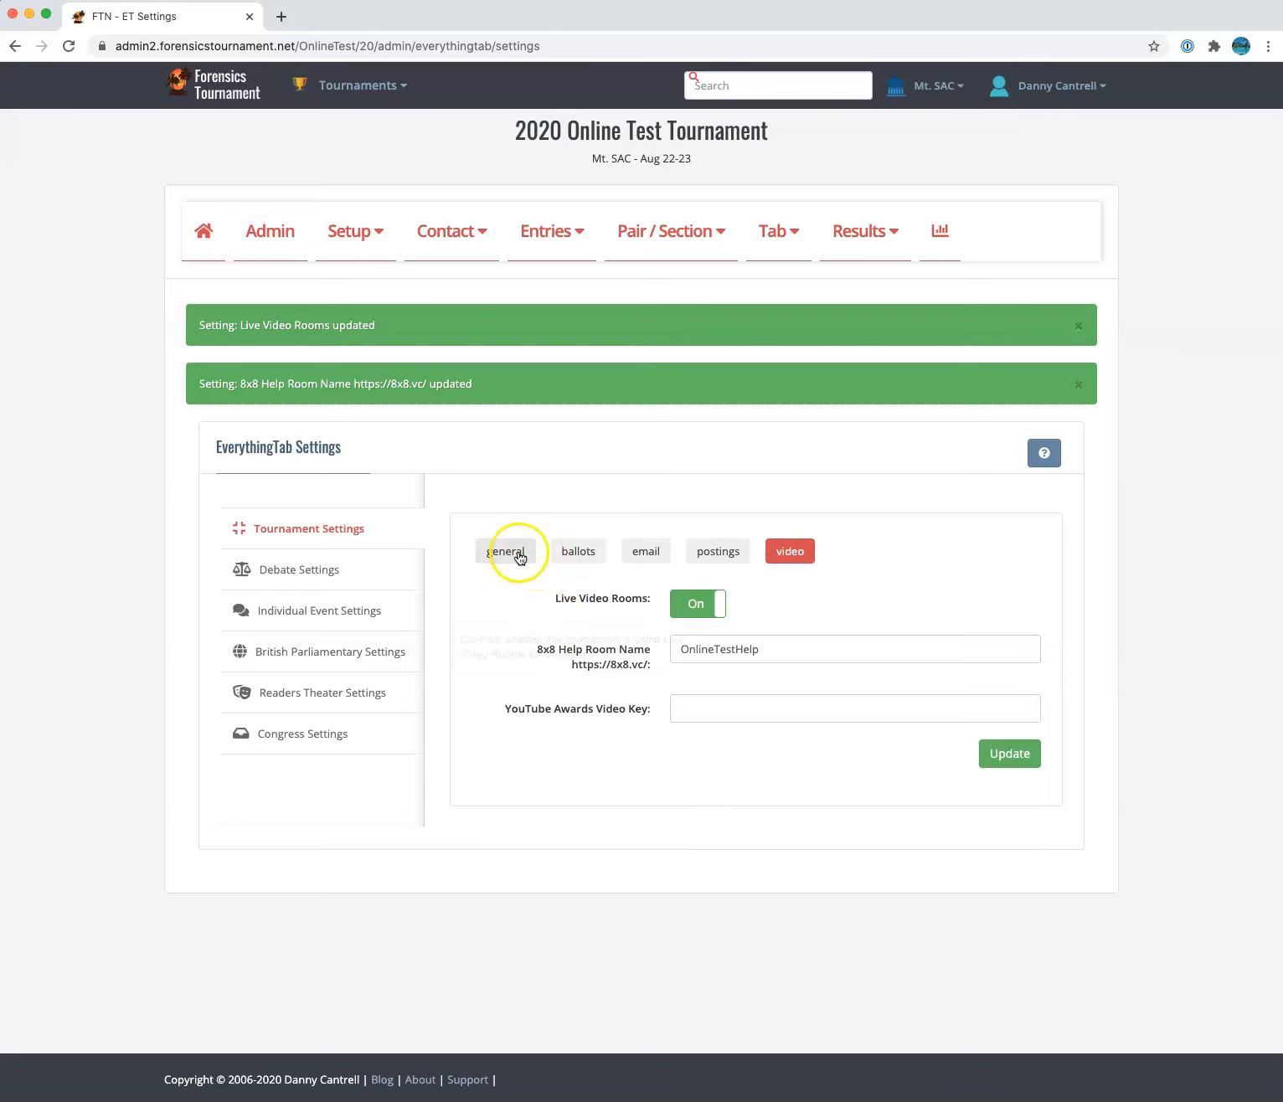
pyautogui.click(578, 552)
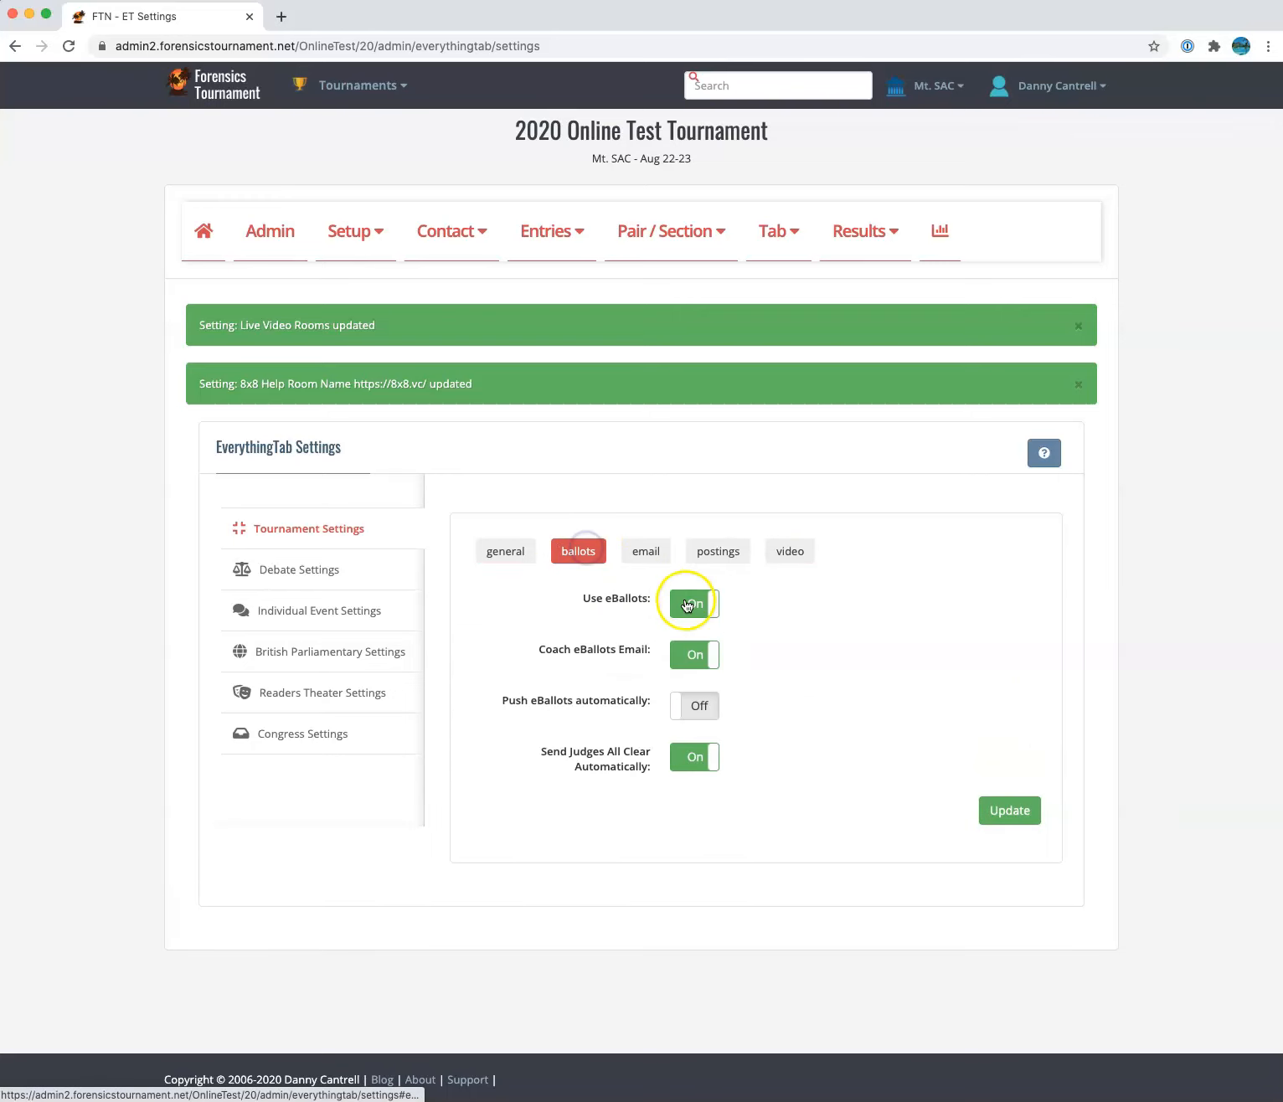
pyautogui.click(720, 553)
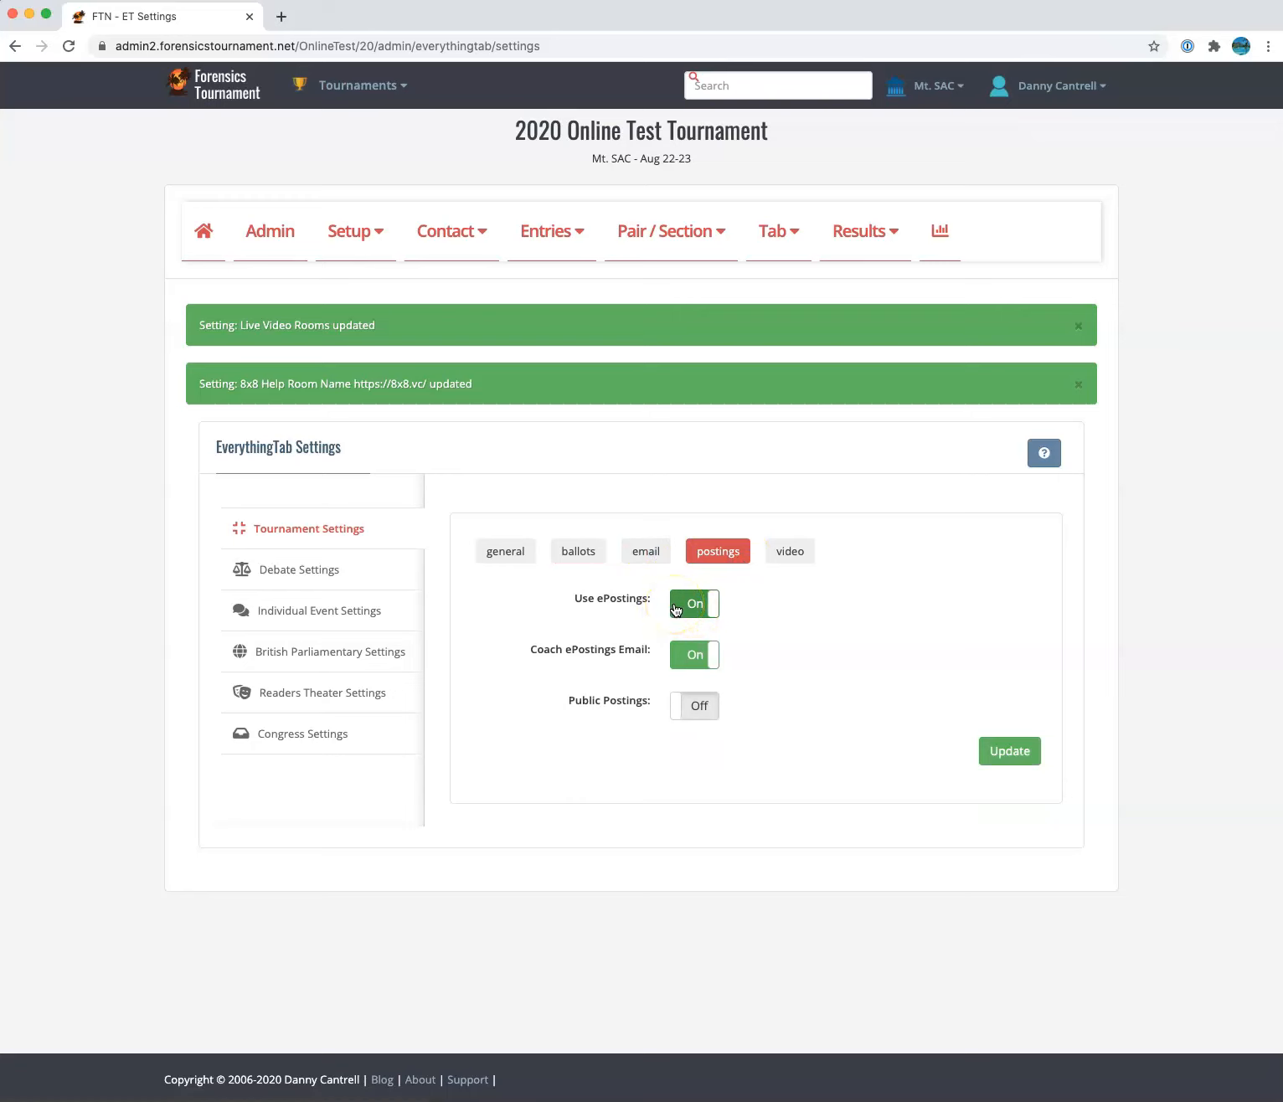
pyautogui.click(579, 554)
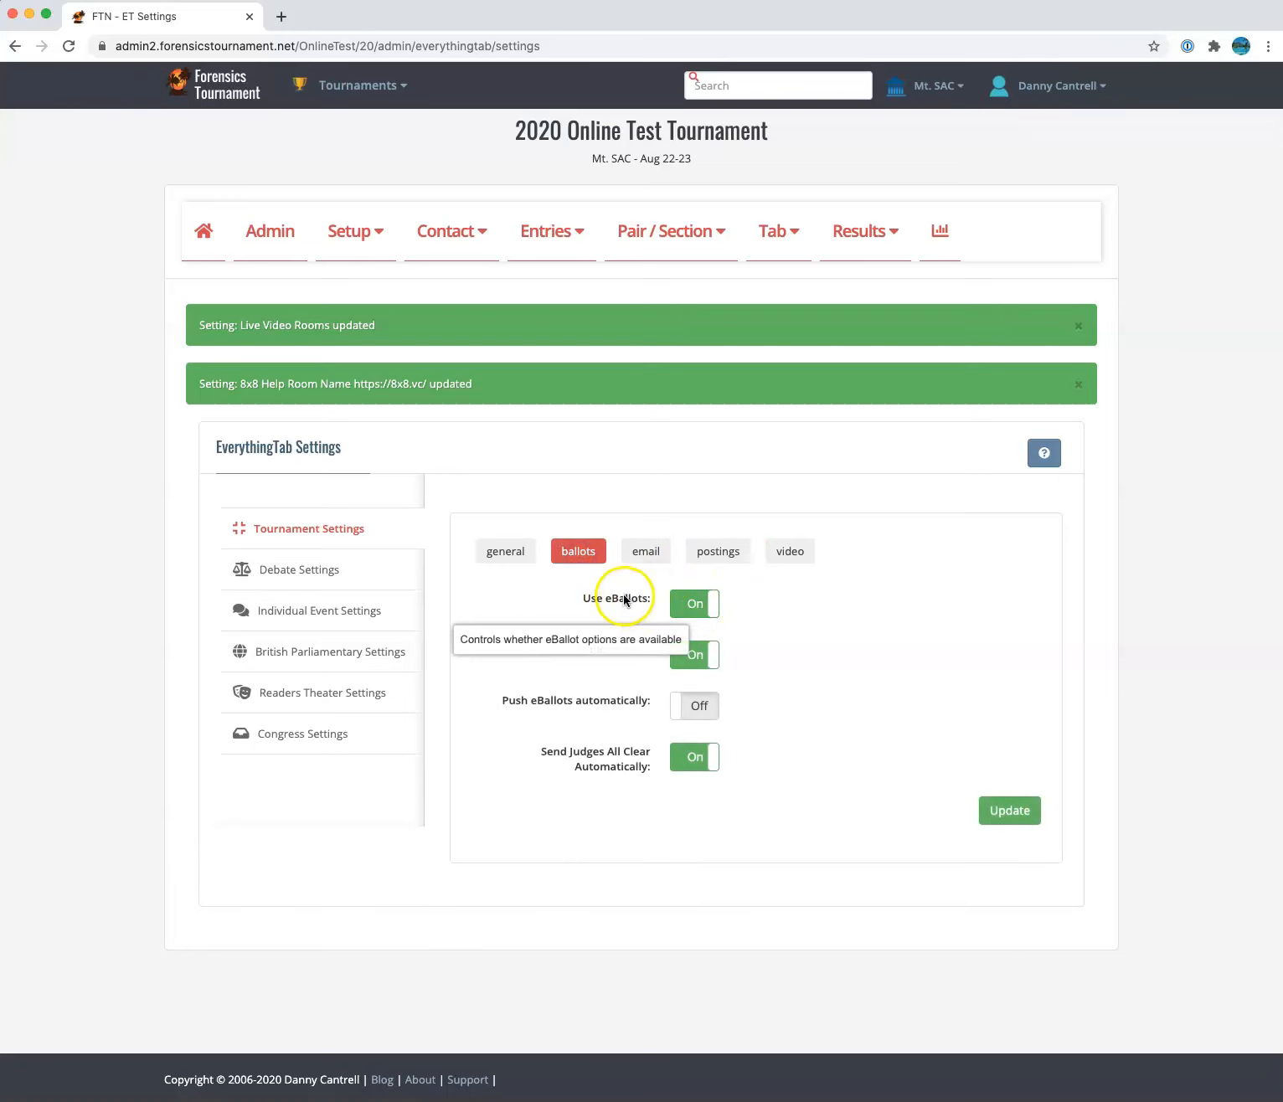
pyautogui.click(740, 556)
pyautogui.moveTo(628, 588)
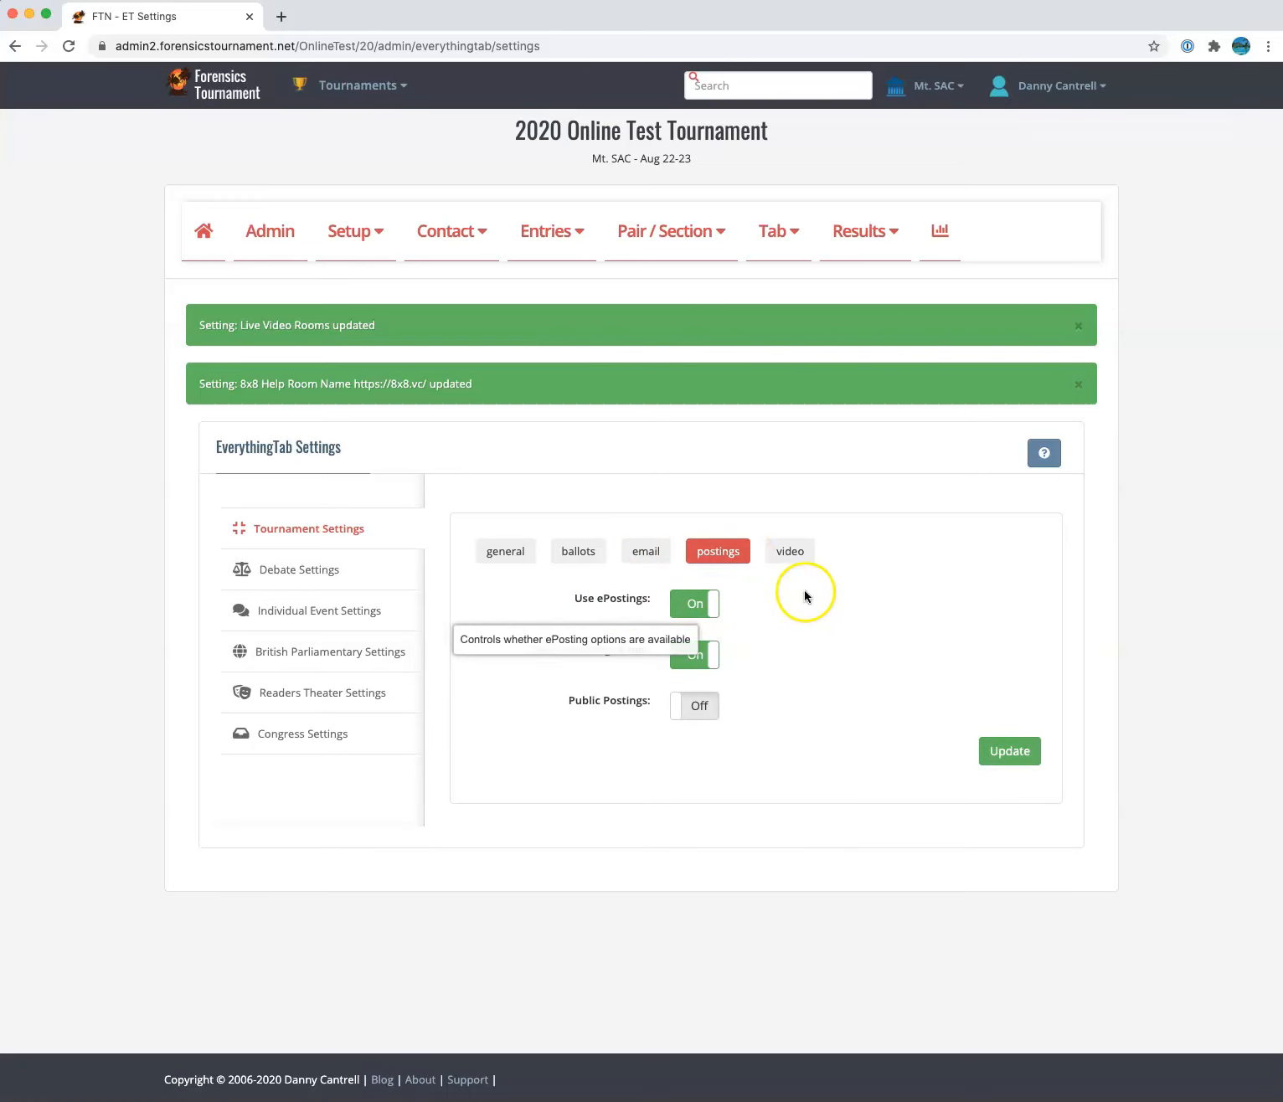
pyautogui.click(802, 551)
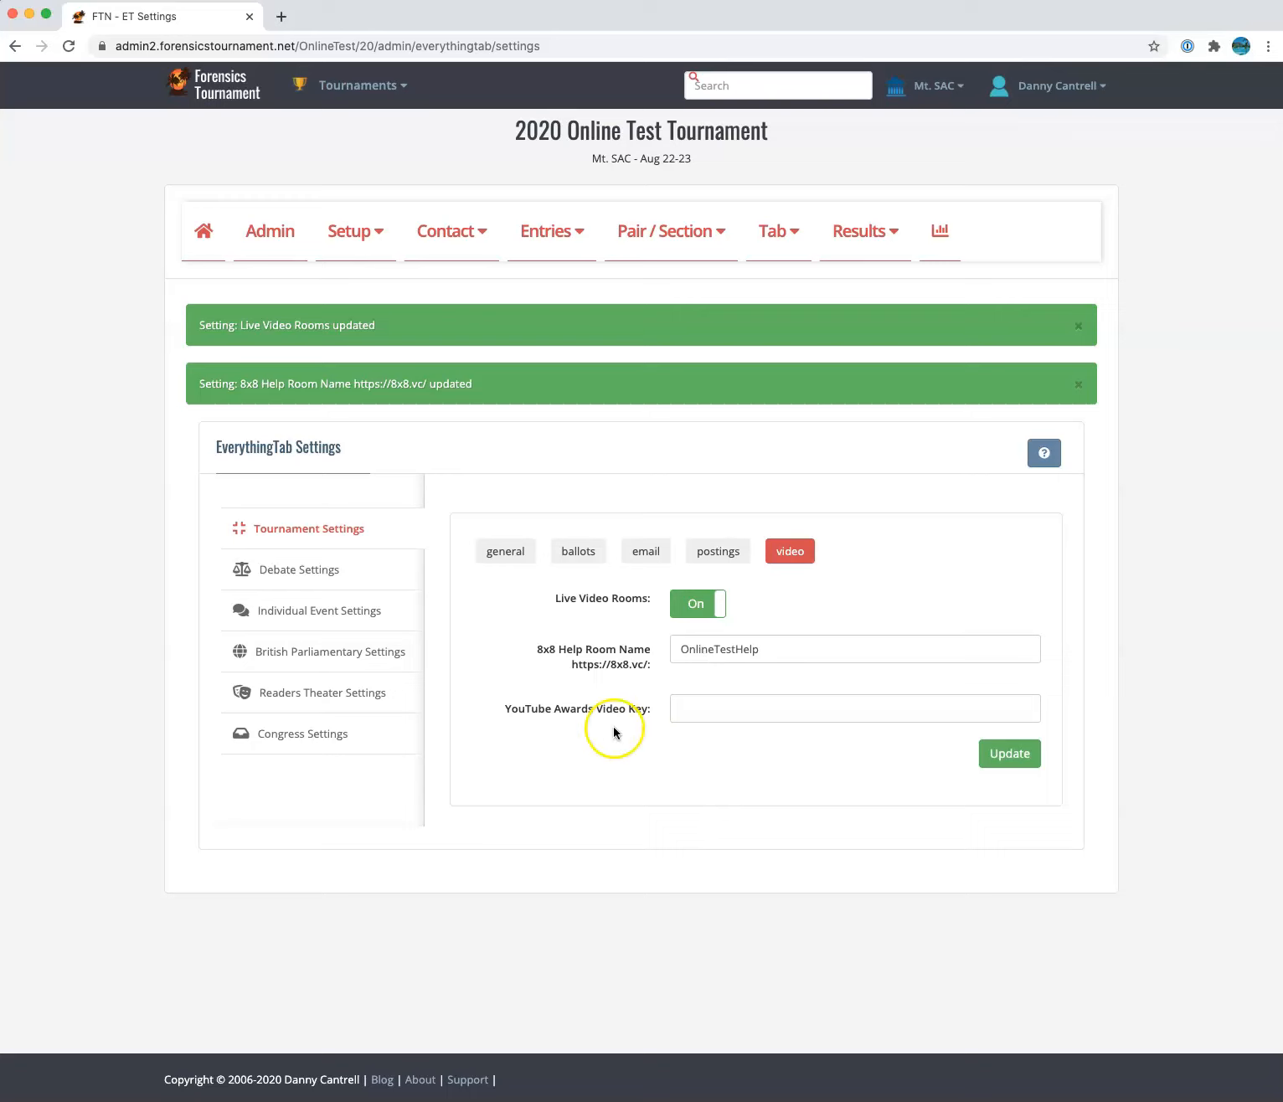
pyautogui.moveTo(620, 718)
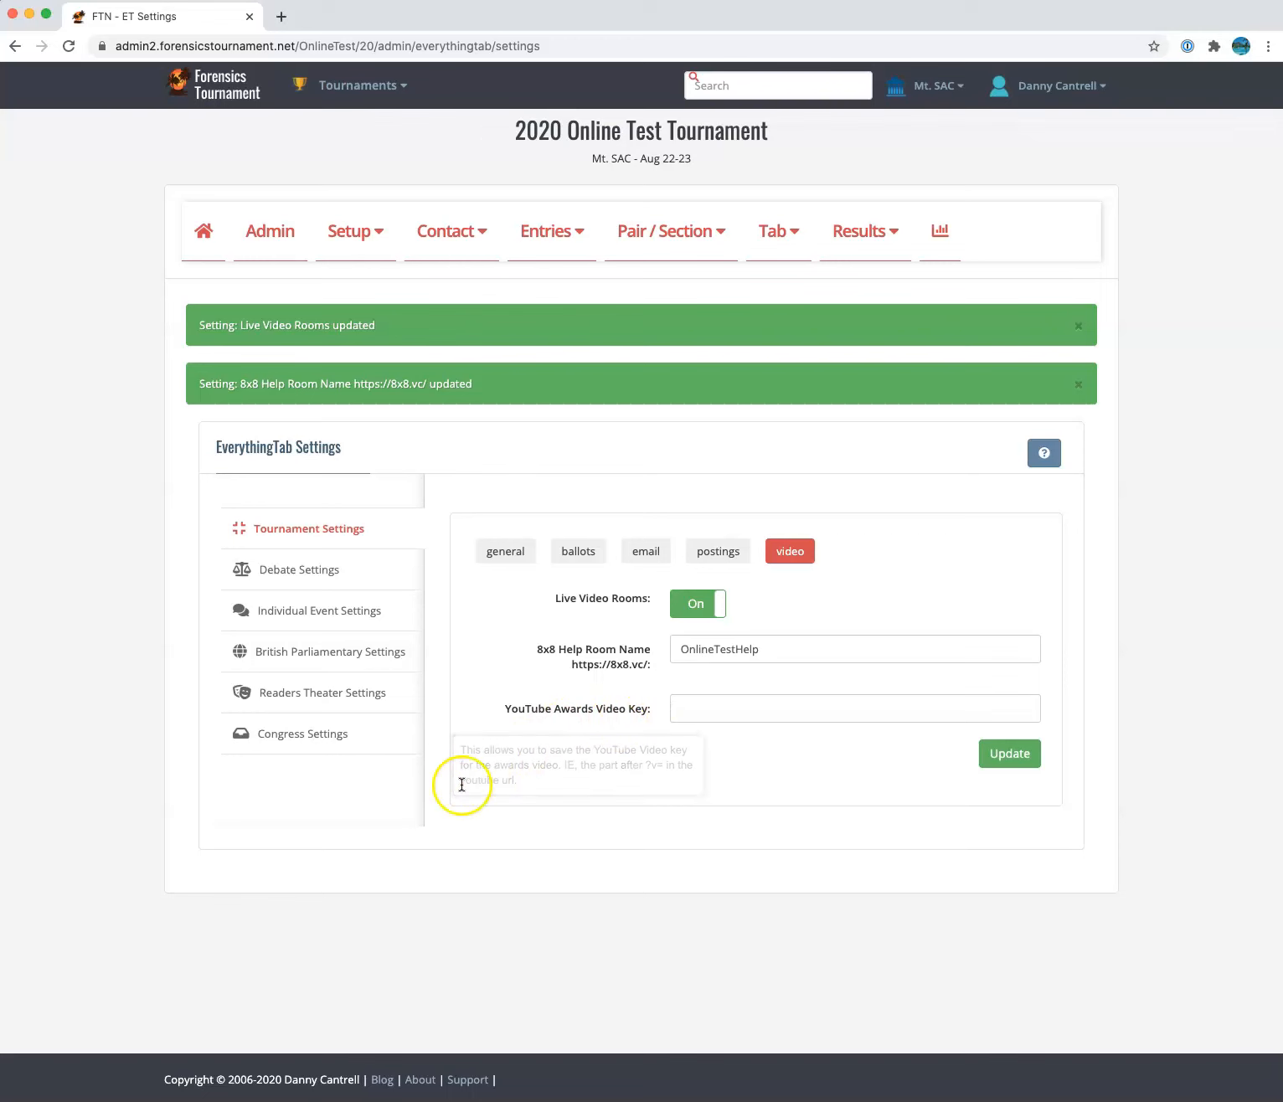